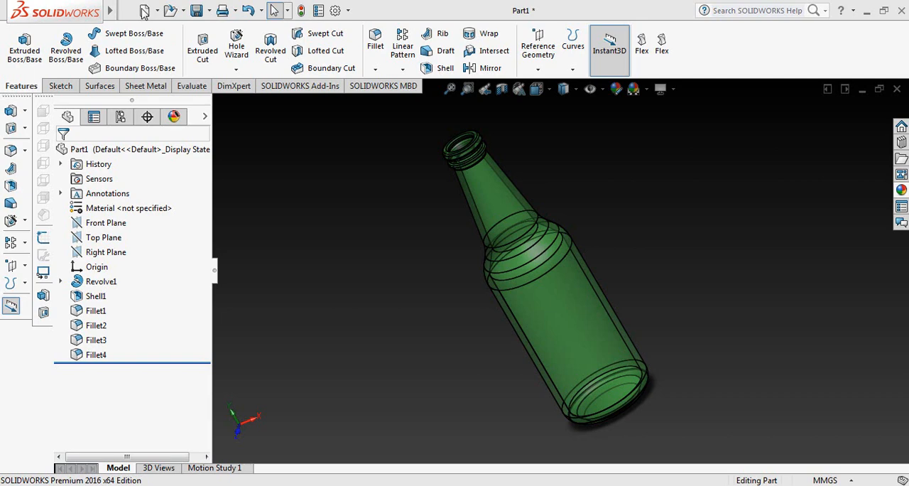
Step: Create a new part document and start a sketch on the Front Plane
left_click(145, 11)
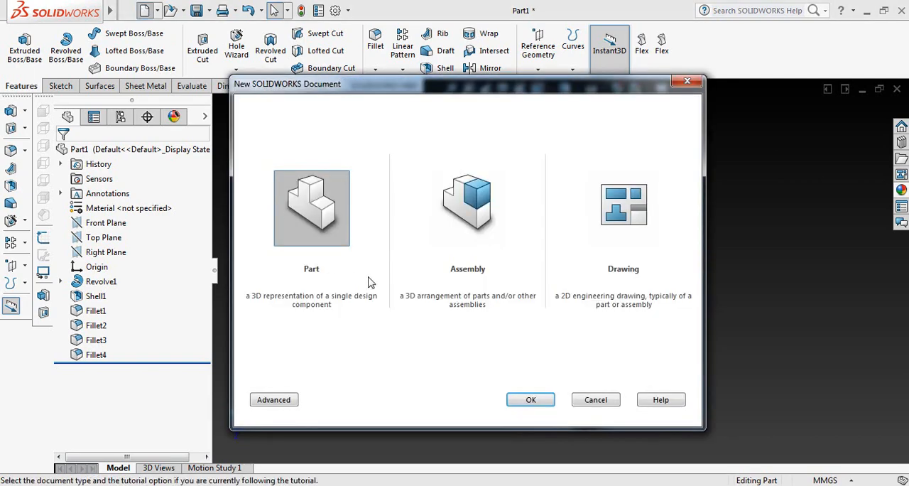
left_click(530, 400)
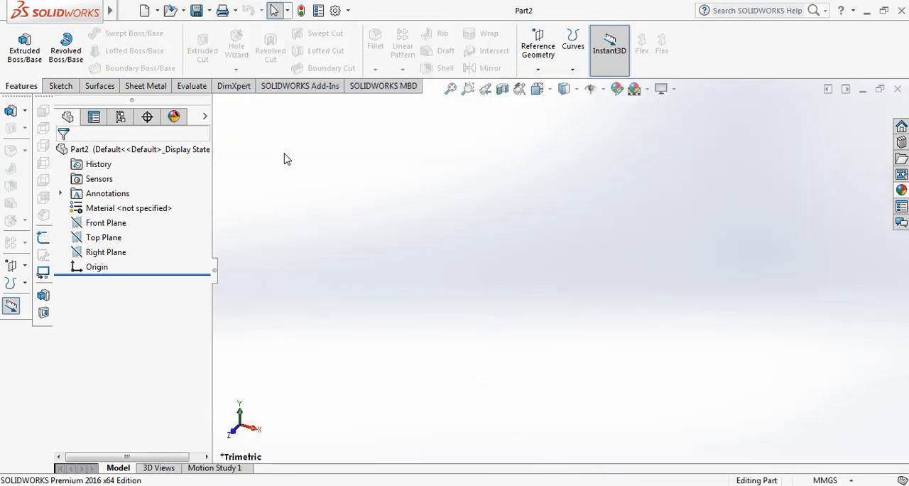
left_click(63, 86)
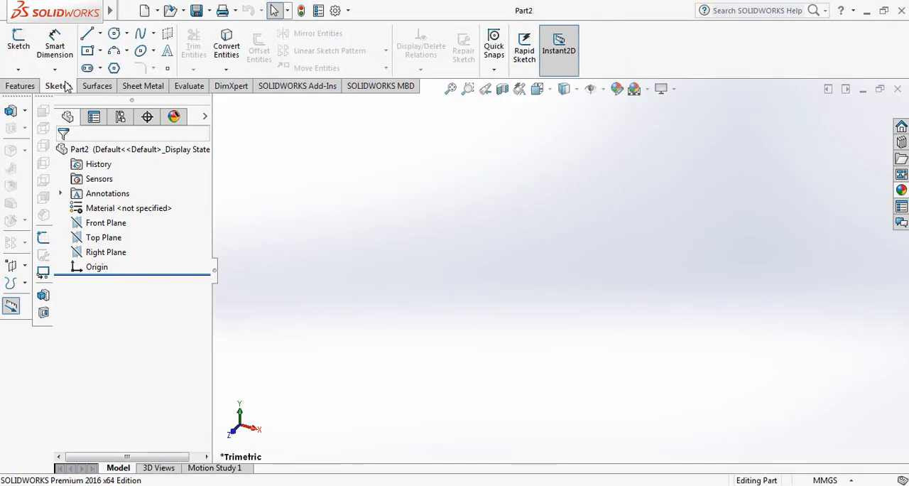
left_click(19, 40)
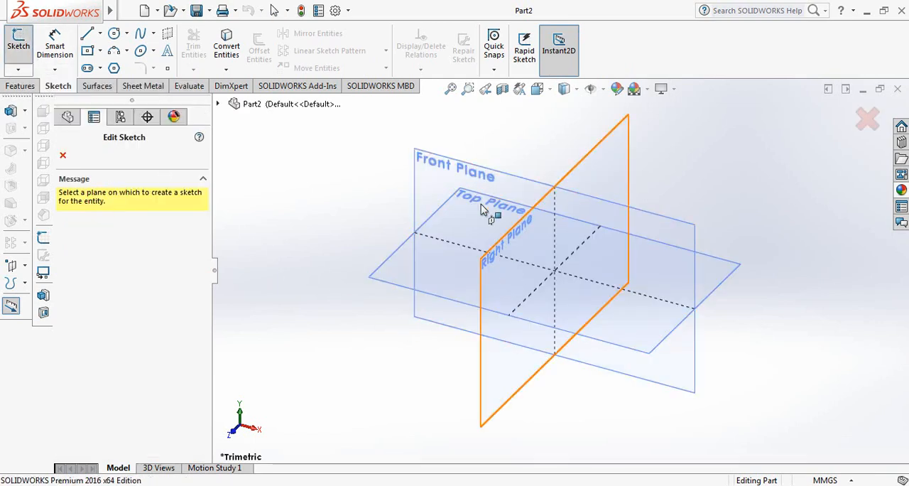
left_click(430, 183)
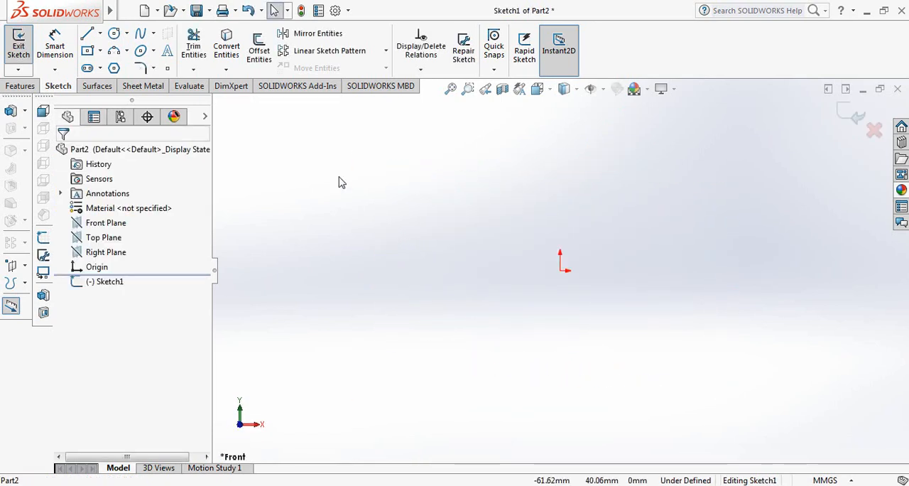
Step: Draw a vertical centerline through the origin, extending above and below it, as the bottle's axis
left_click(100, 33)
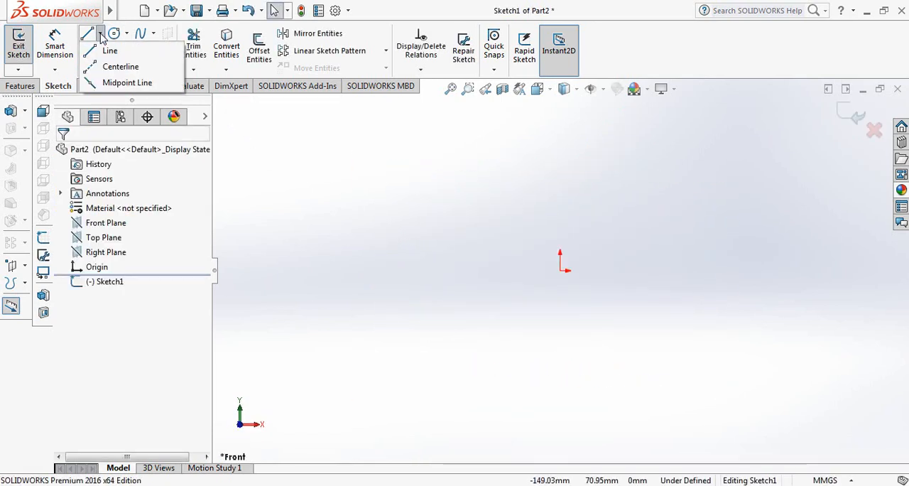
left_click(108, 67)
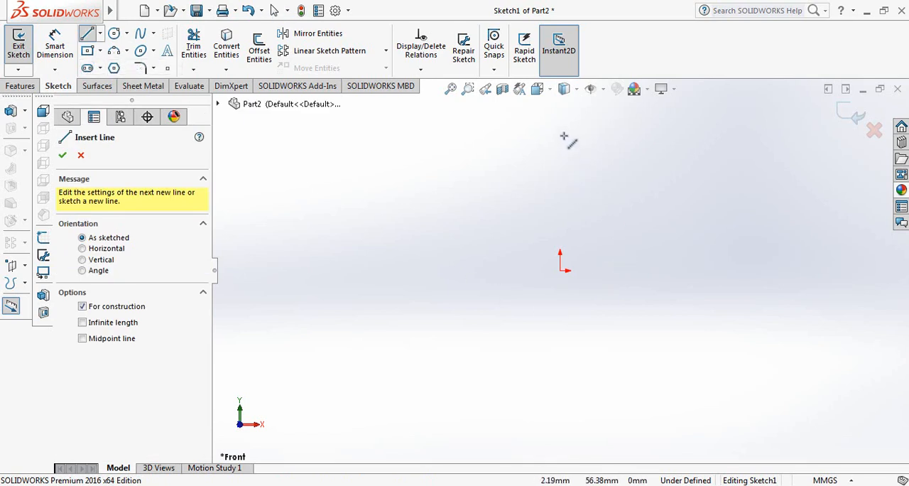
left_click(559, 112)
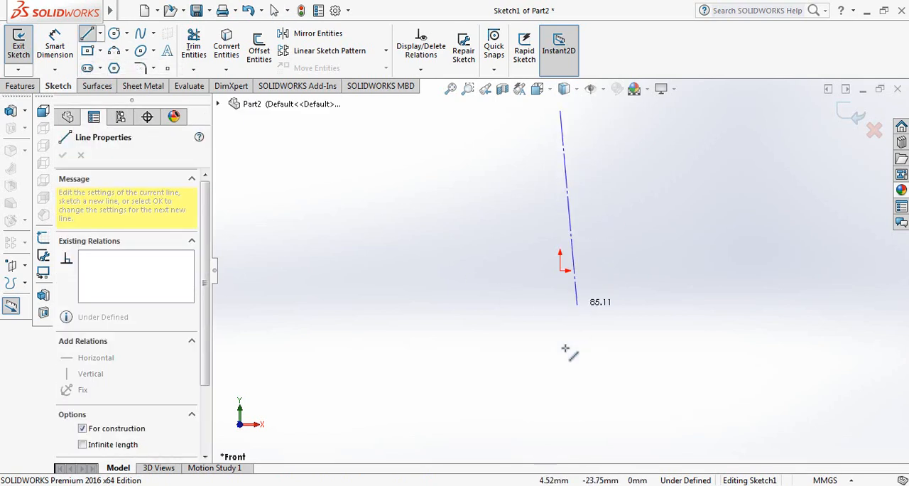
left_click(558, 422)
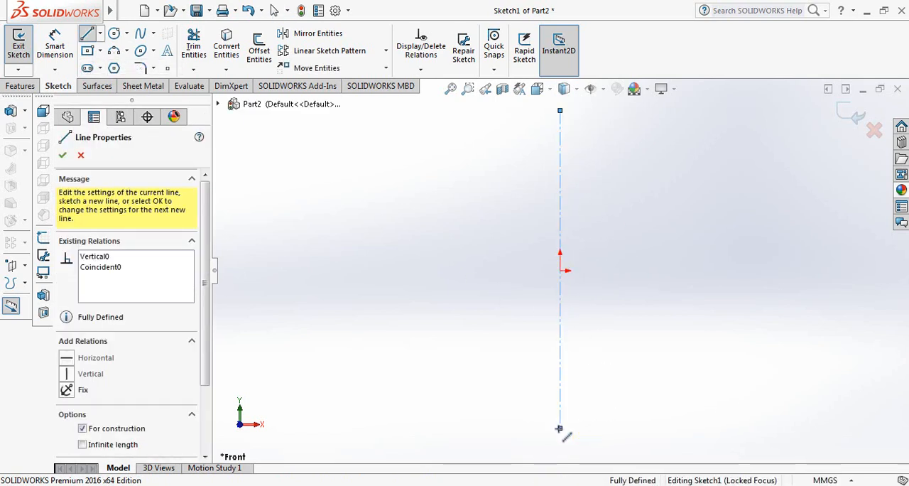
right_click(559, 424)
left_click(601, 317)
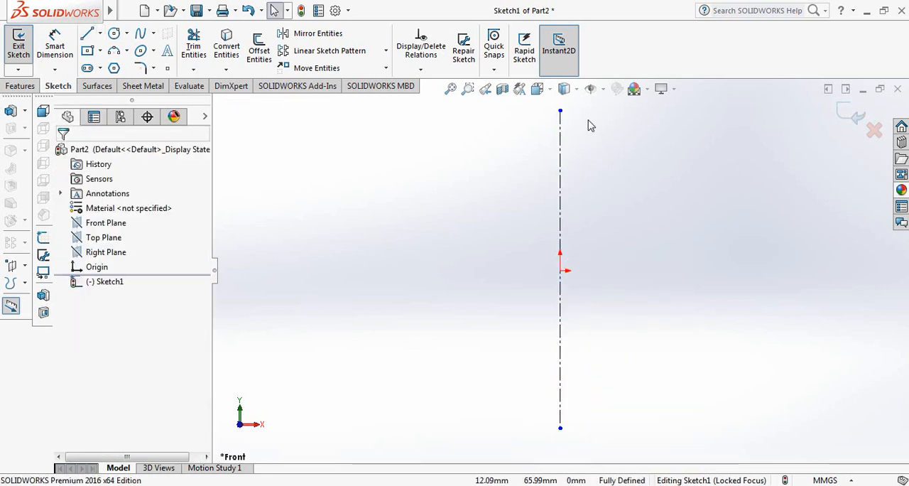
Step: Sketch a horizontal line about 5.2 mm long from the centerline's upper end, followed by four zigzag mouth segments about 1.9, 2, 2.9 and 3.4 mm
mouse_move(601, 181)
middle_mouse_down("ctrl")
mouse_move(526, 316)
mouse_move(506, 206)
middle_mouse_up("ctrl")
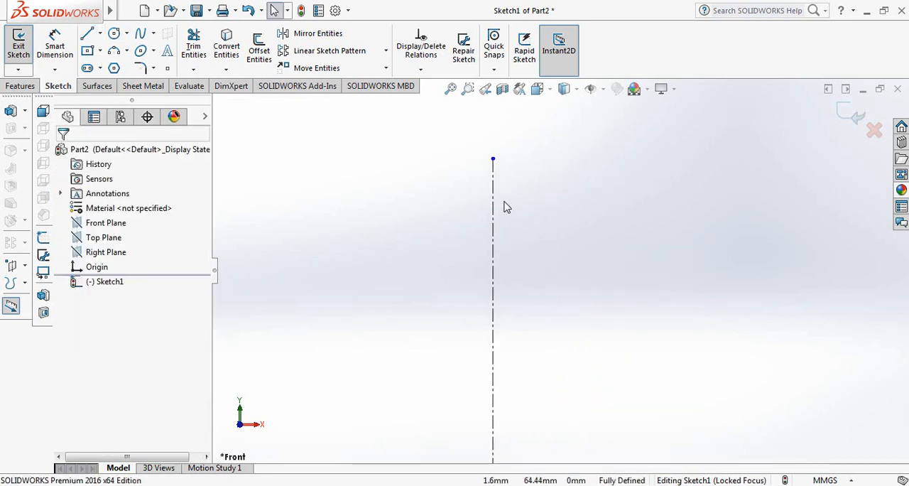
scroll(522, 202, "down", 1)
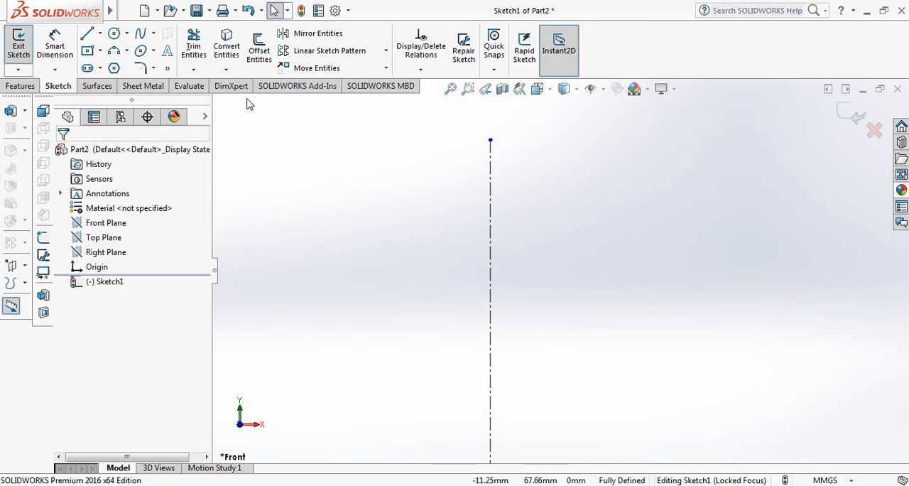
left_click(87, 34)
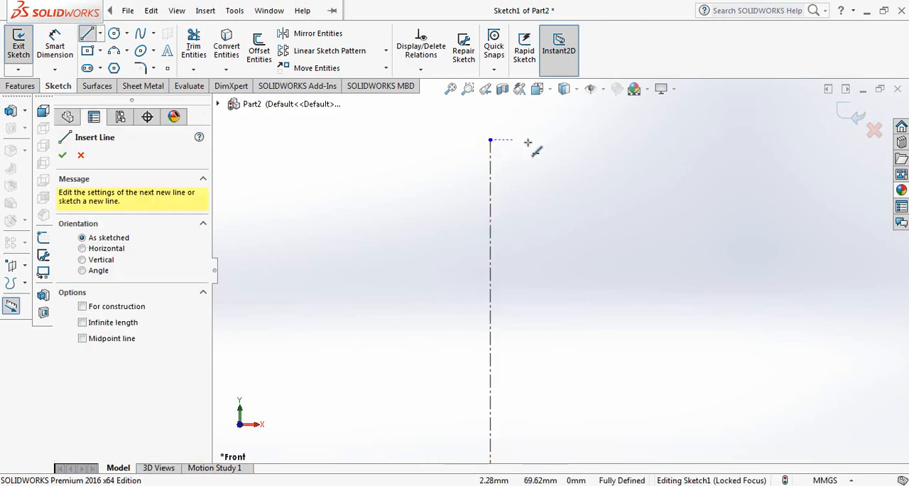
left_click(490, 140)
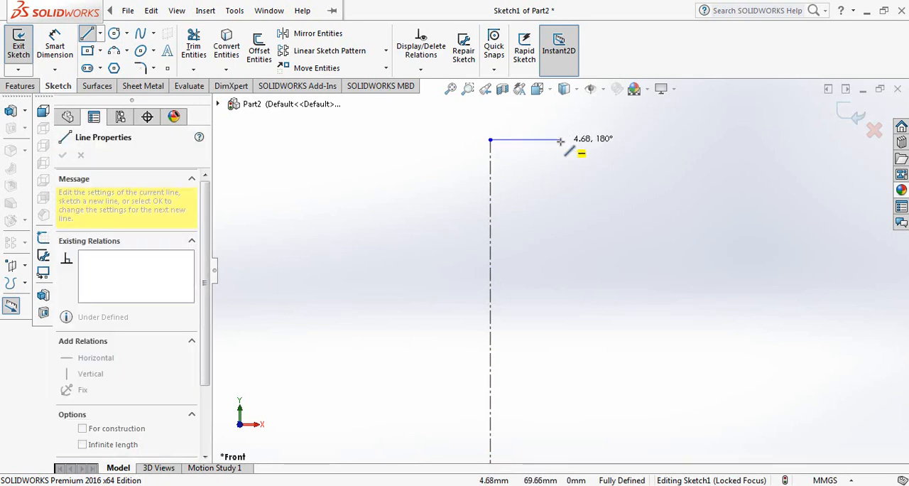
left_click(568, 140)
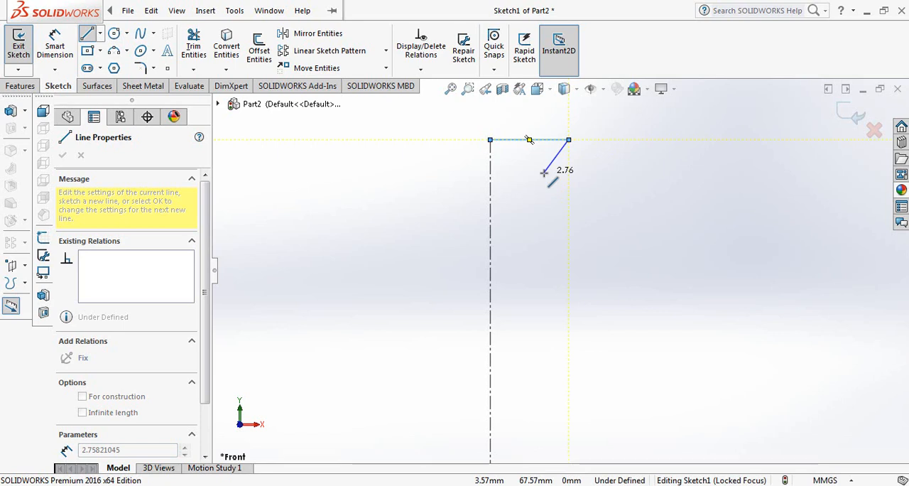
left_click(581, 164)
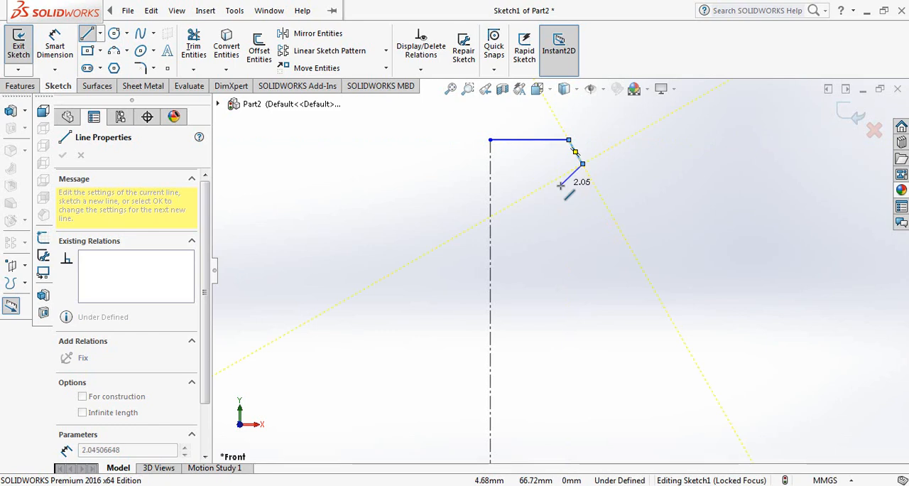
left_click(560, 186)
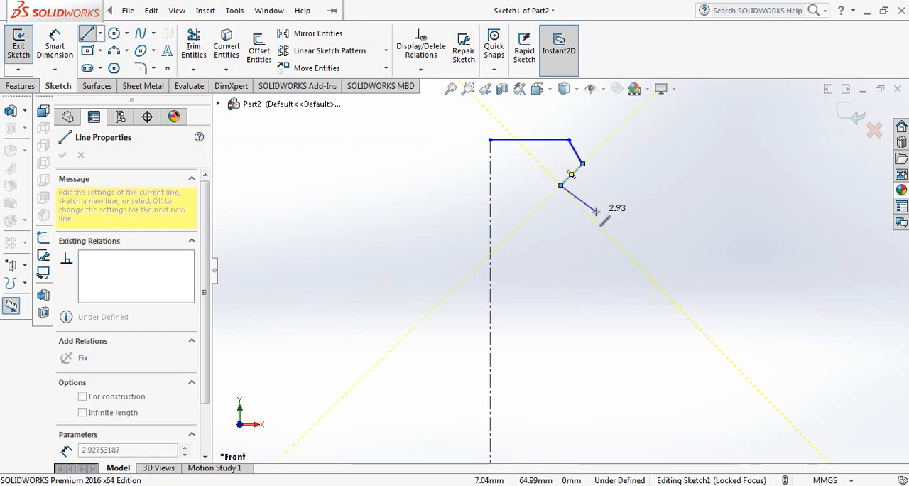
left_click(595, 211)
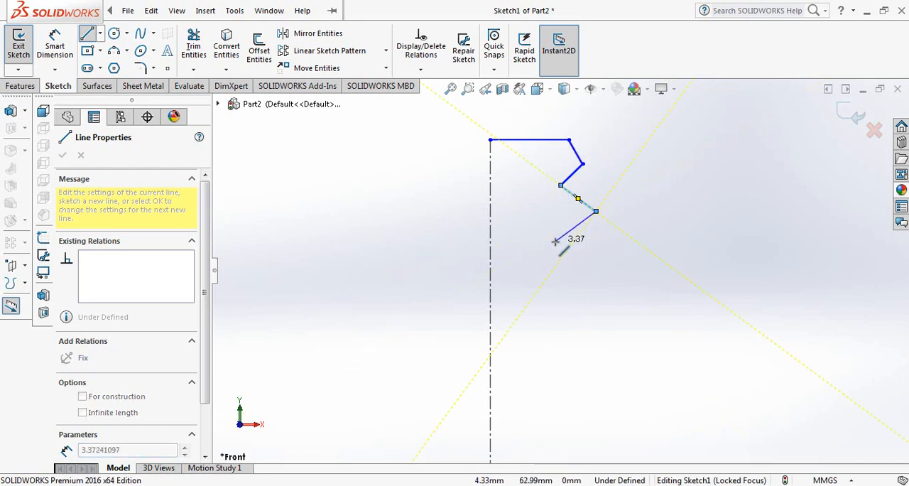
left_click(555, 242)
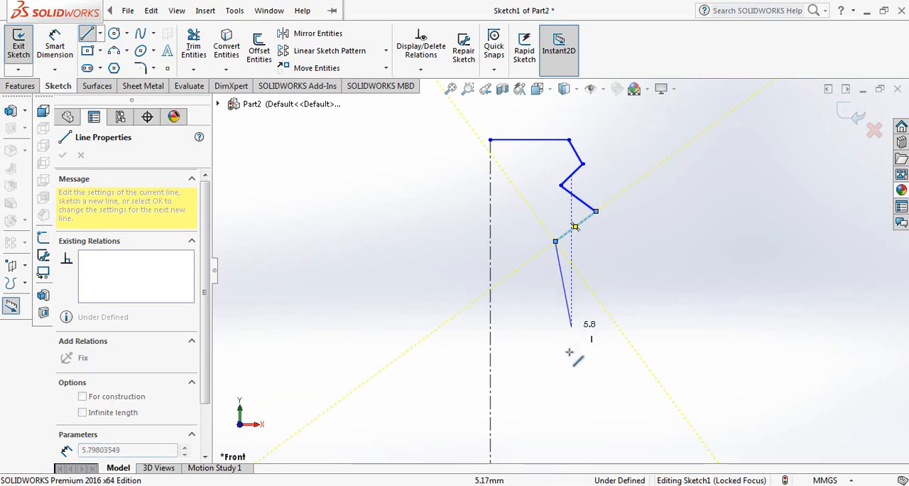
Step: Continue with a sloped neck line about 11.7 mm, a shoulder about 2.8 mm and a vertical side about 13.9 mm, closing the profile along the centerline
left_click(589, 414)
key("z")
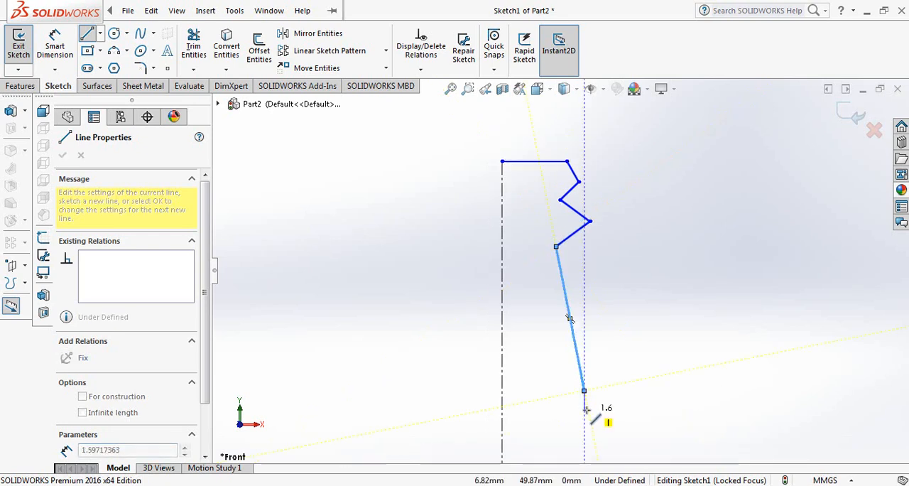
key("z")
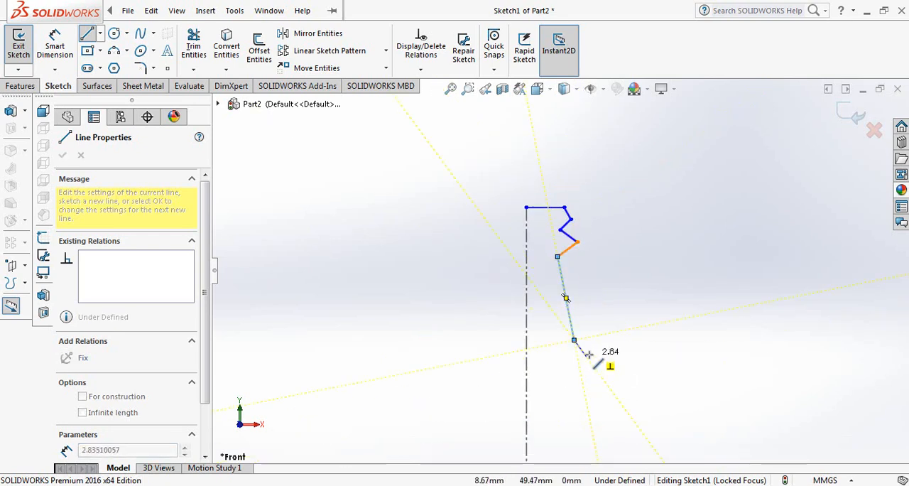
left_click(585, 355)
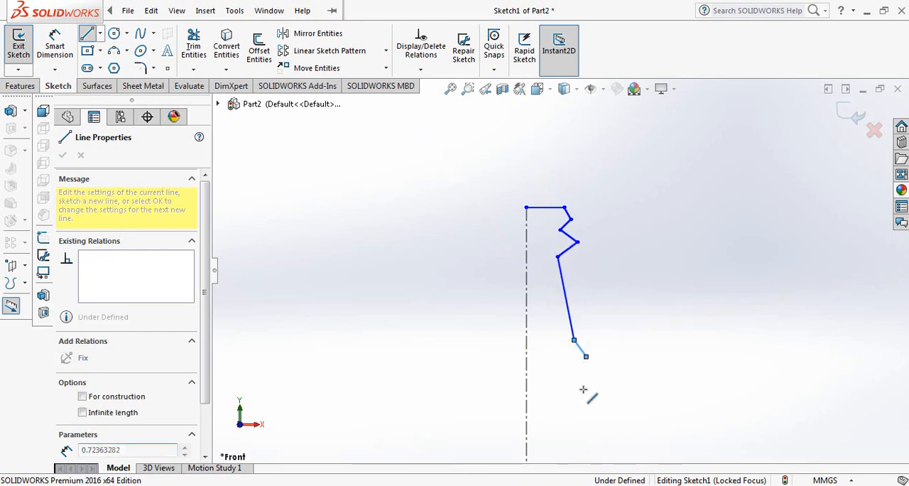
left_click(585, 457)
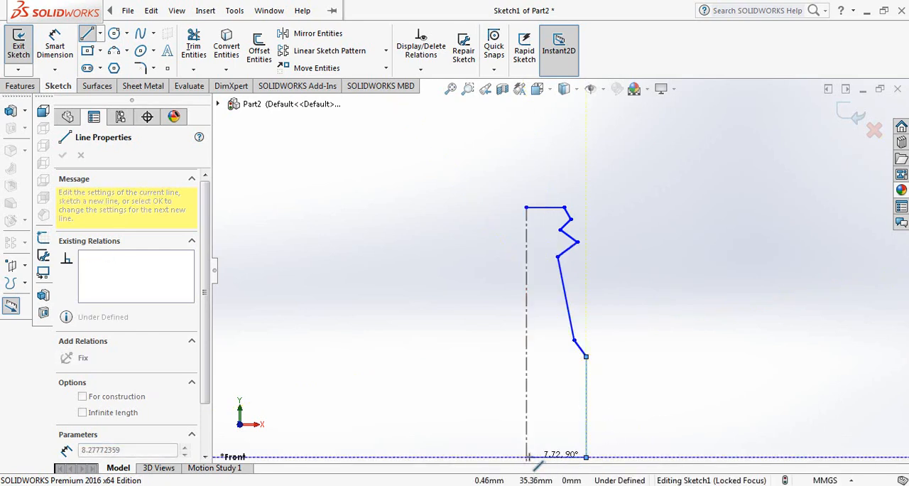
left_click(527, 456)
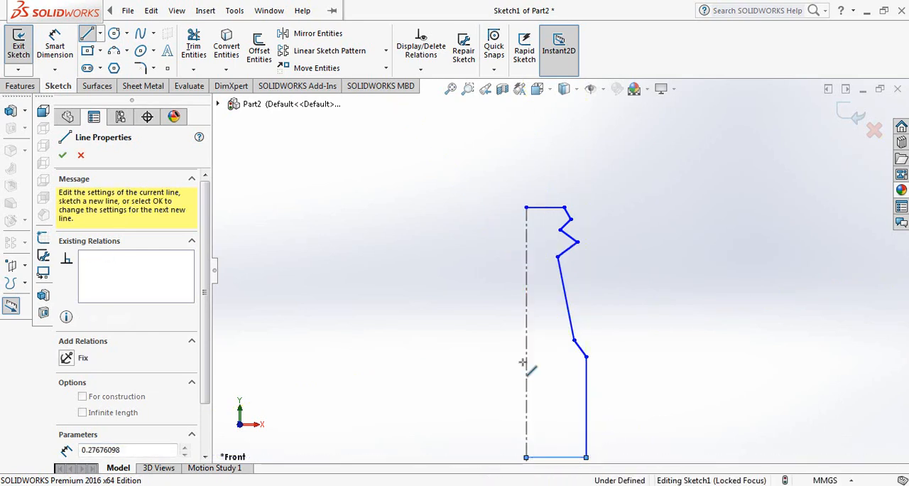
left_click(528, 210)
right_click(529, 213)
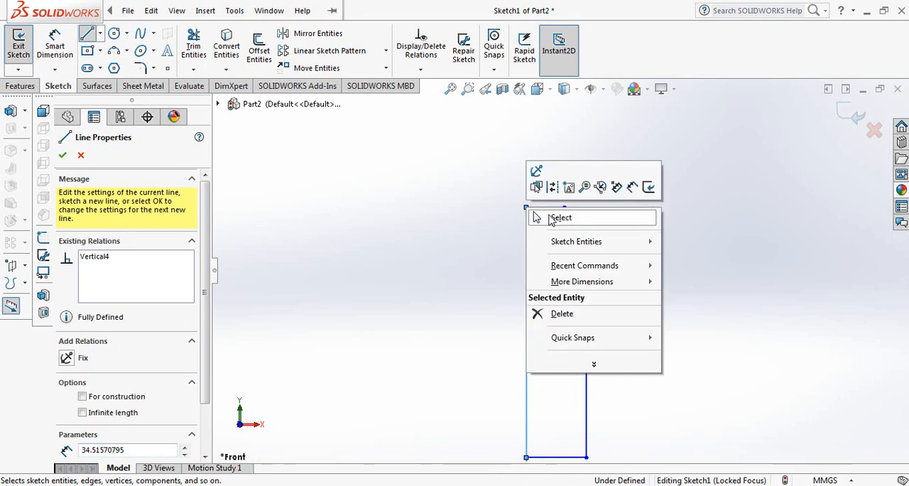
left_click(537, 218)
Step: Dimension the profile's top horizontal line to 13 mm
scroll(582, 225, "up", 2)
scroll(536, 205, "up", 4)
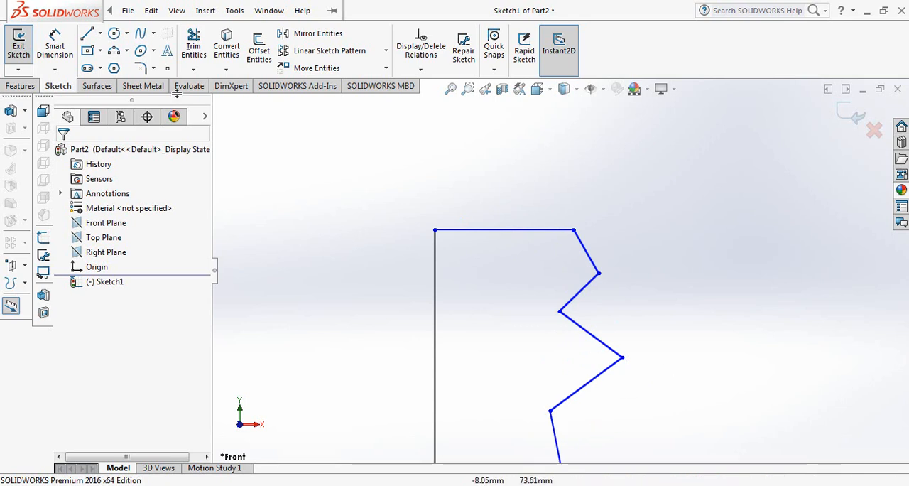
left_click(57, 43)
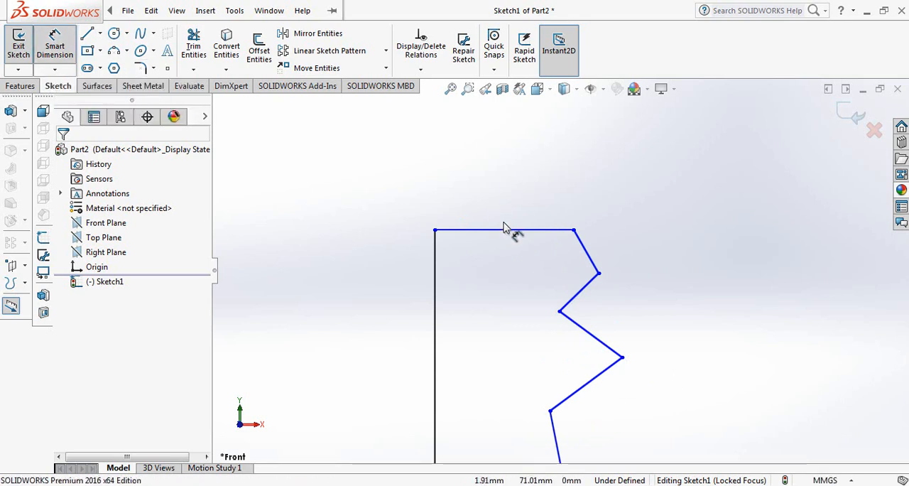
left_click(527, 232)
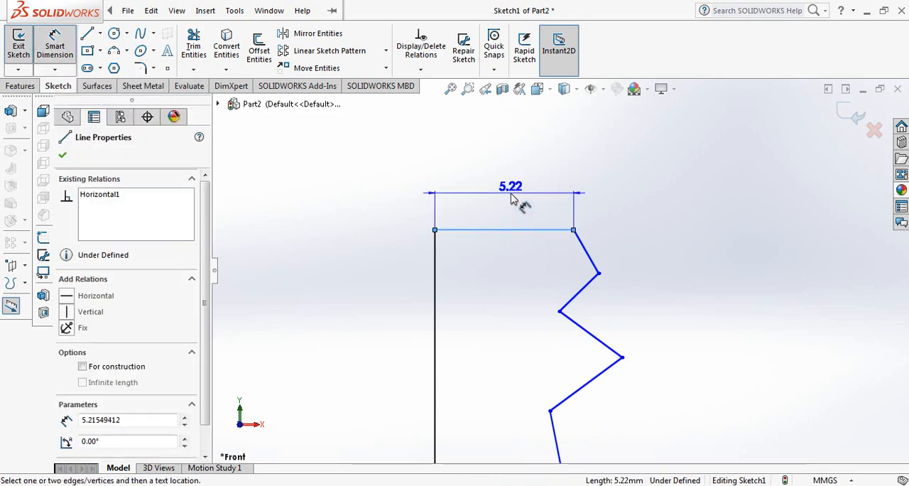
left_click(514, 201)
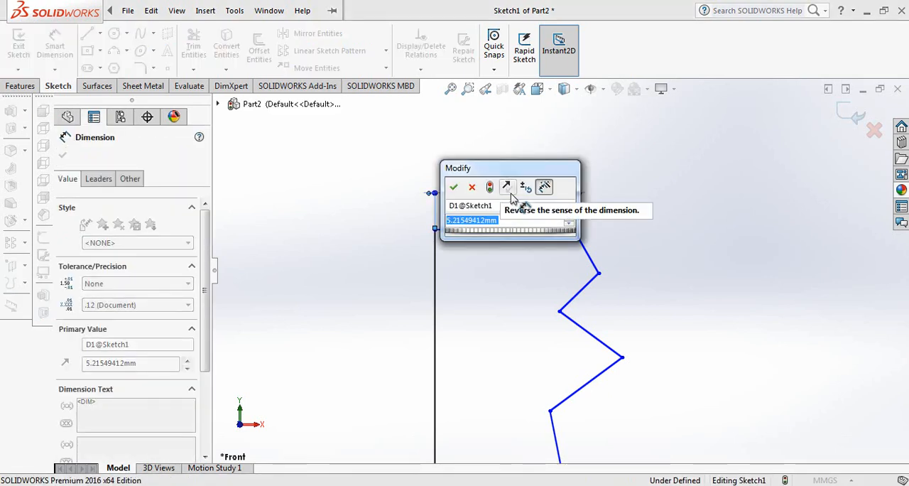
type("13")
key("Return")
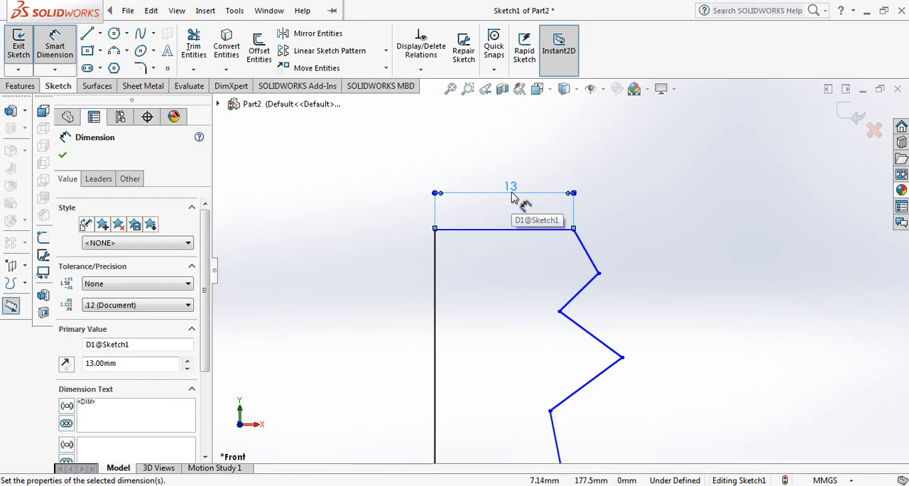
Step: Dimension the horizontal distance from the vertical axis line to the first outer corner below the top line as 13.5 mm
left_click(600, 274)
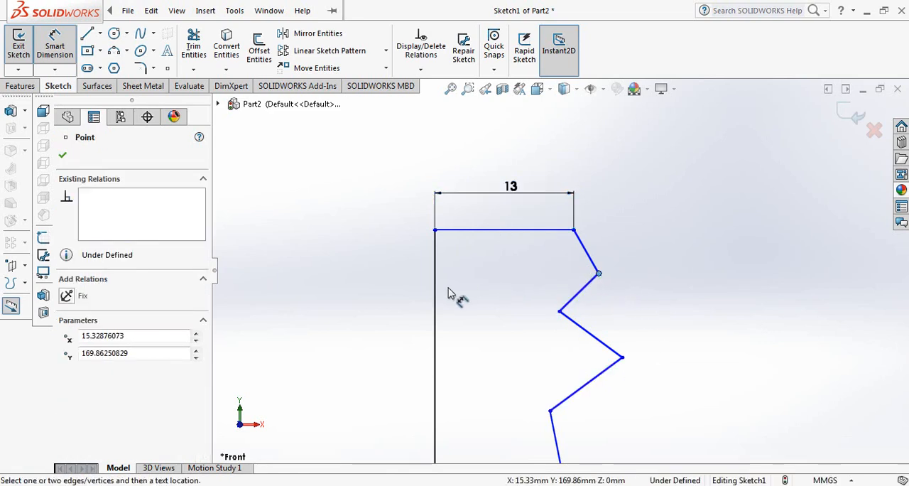
left_click(435, 296)
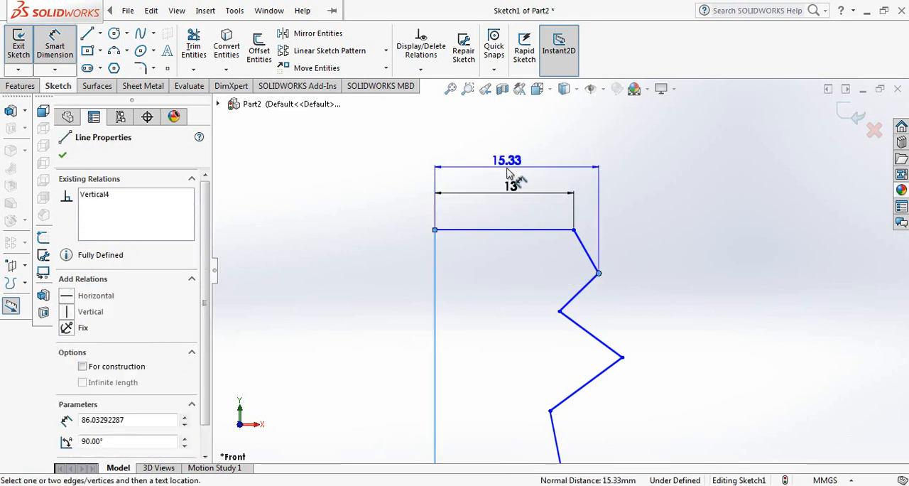
left_click(507, 175)
type("1")
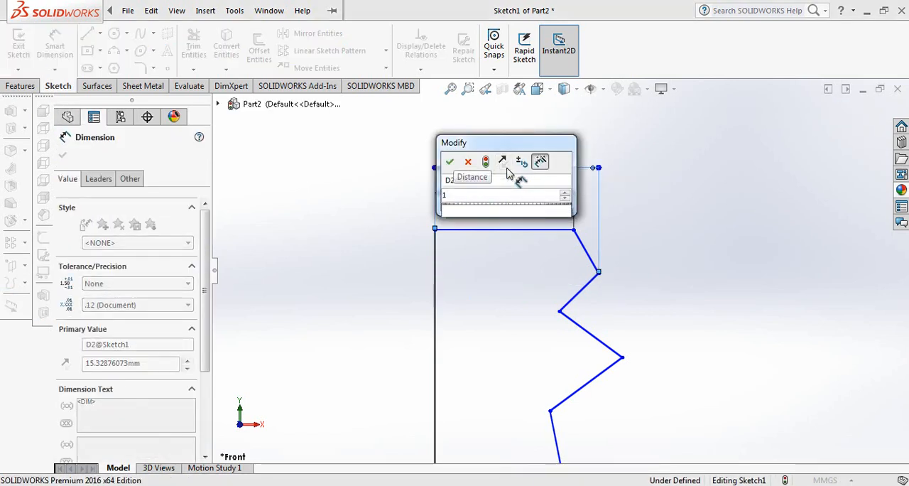
type("3.5")
key("Return")
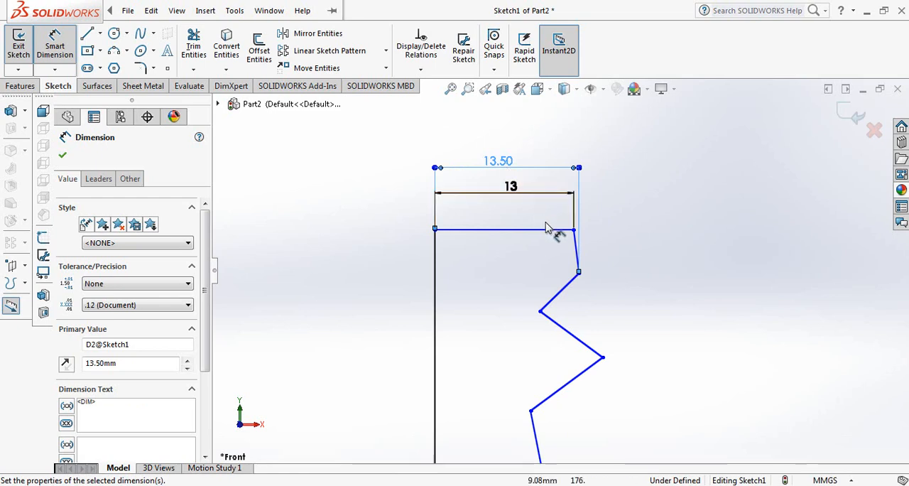
Step: Dimension the horizontal distance from the vertical axis line to the first inner corner of the mouth profile as 11 mm
left_click(540, 312)
left_click(435, 324)
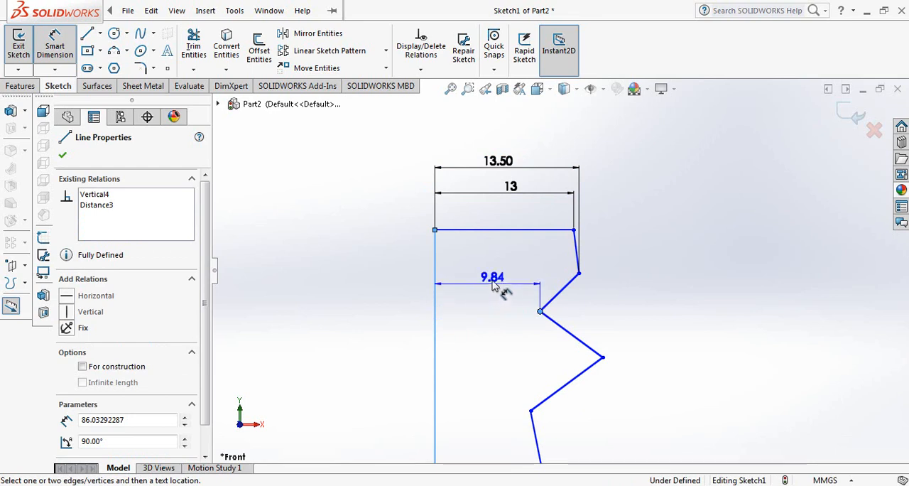
left_click(492, 281)
type("11")
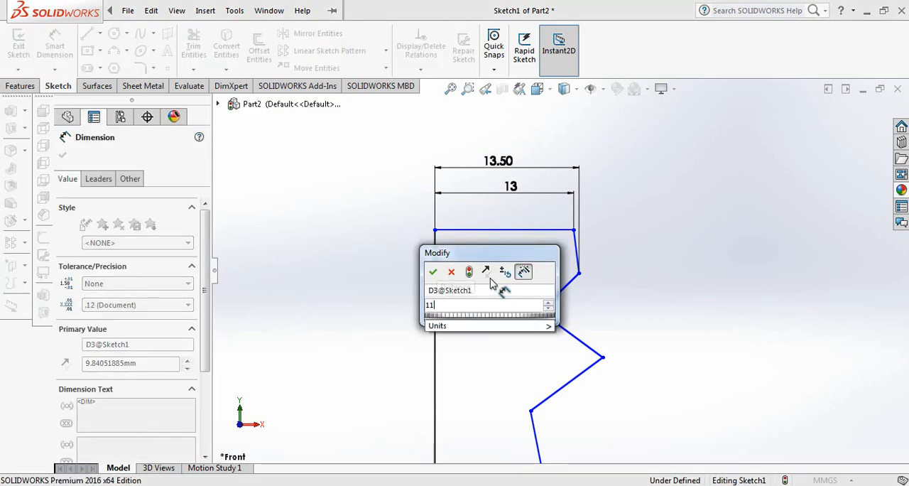
key("Return")
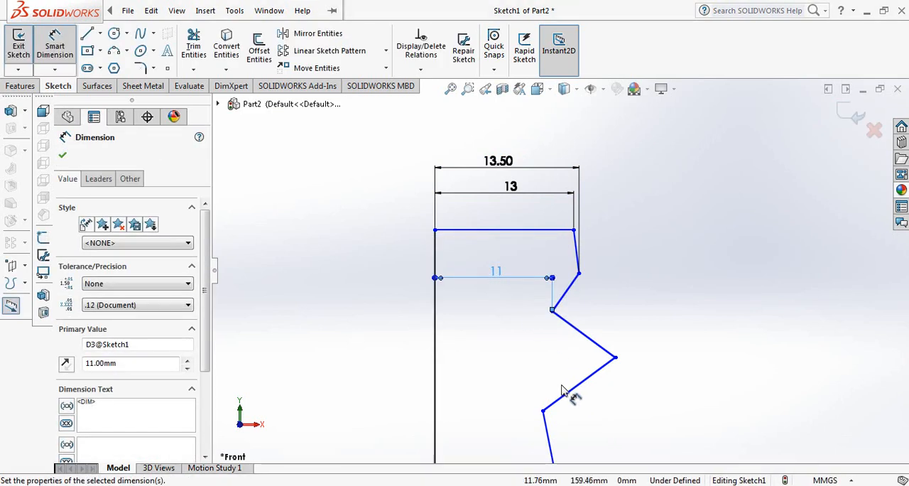
Step: Dimension the horizontal distance from the vertical axis line to the second outer corner of the mouth profile as 11.5 mm
left_click(615, 358)
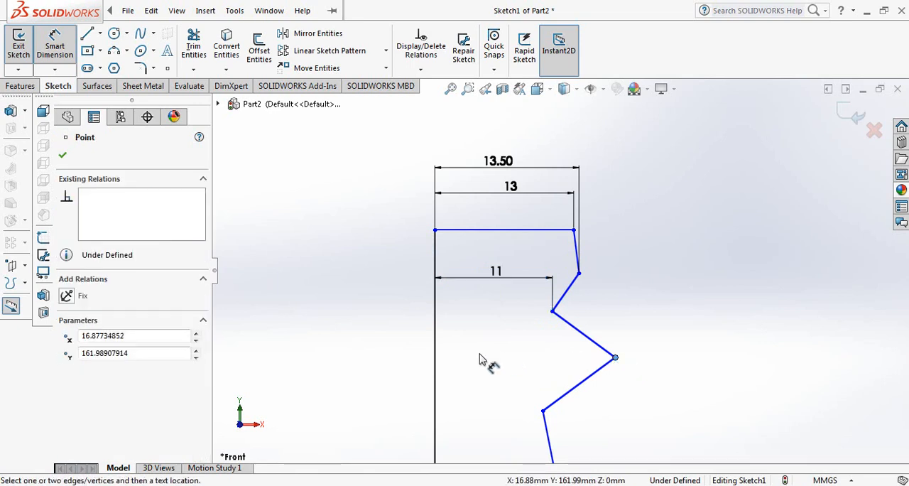
left_click(435, 369)
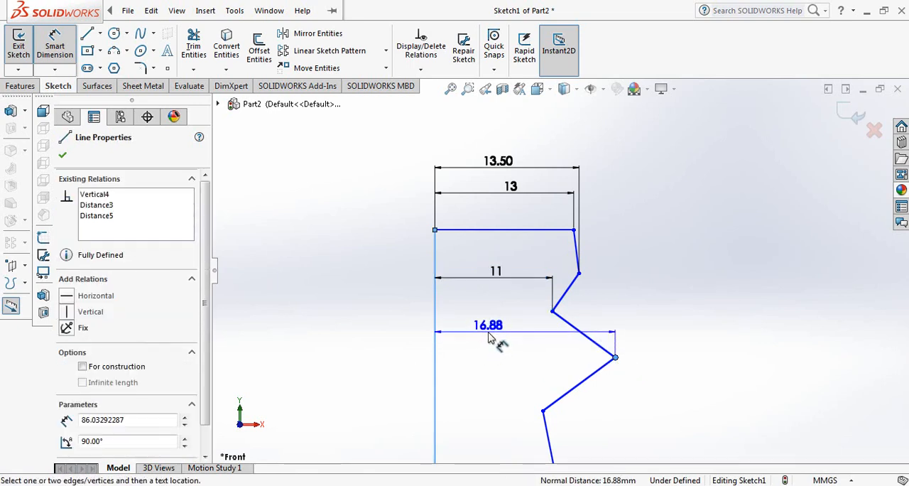
left_click(488, 338)
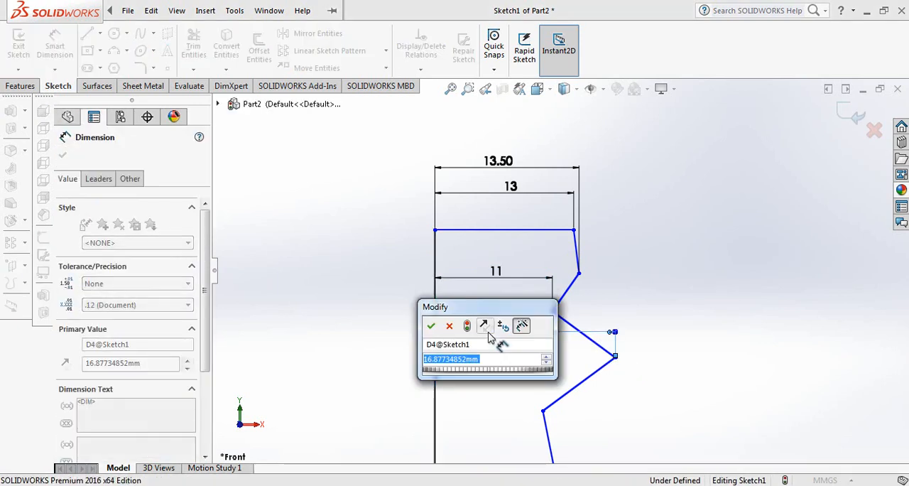
type("11.5")
key("Return")
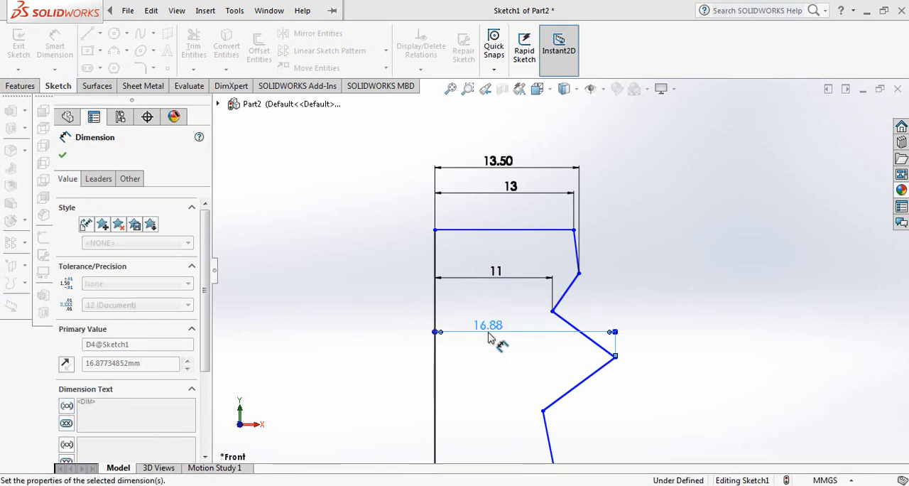
Step: Set the horizontal dimension of the second outer corner to 14 mm
scroll(516, 367, "up", 1)
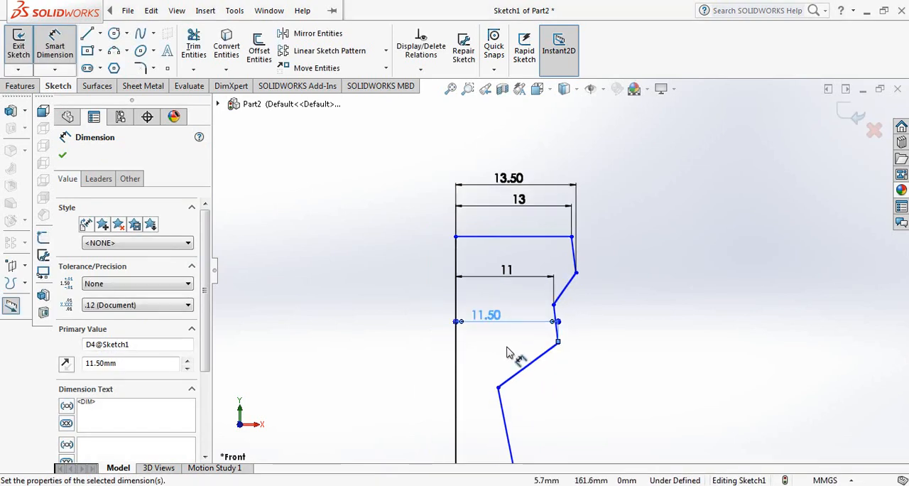
scroll(506, 351, "down", 1)
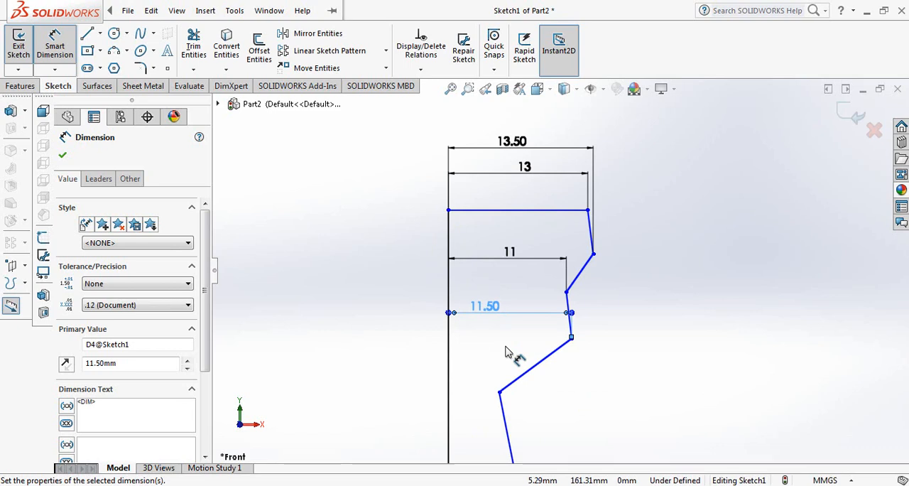
double_click(485, 307)
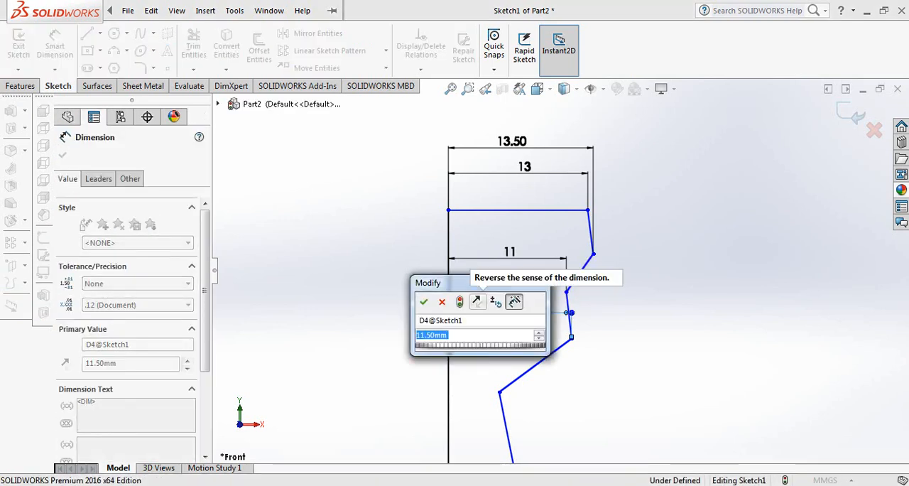
type("14")
left_click(424, 302)
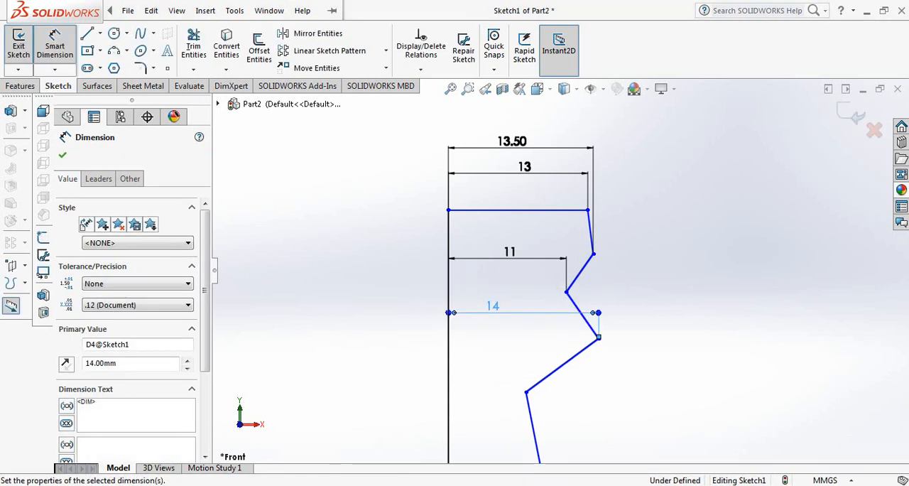
Step: Dimension the horizontal distance from the vertical axis line to the second inner corner, where the neck line starts, as 11.5 mm
left_click(525, 392)
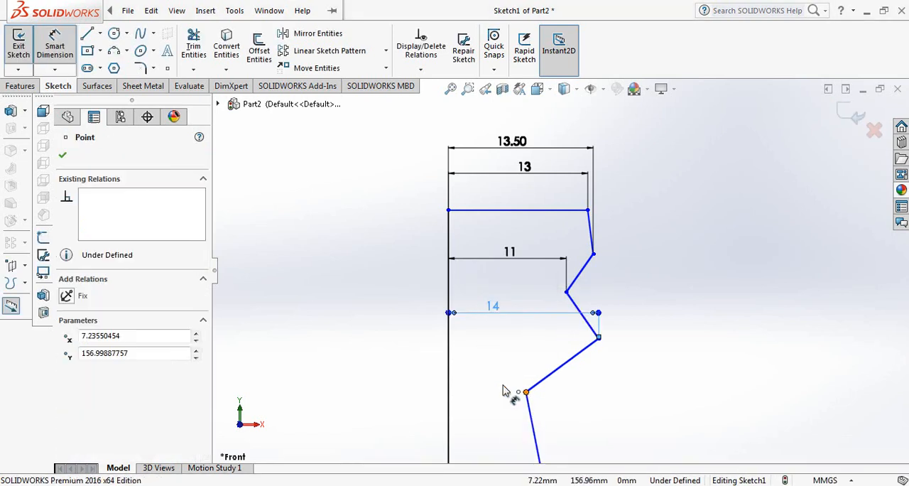
left_click(450, 394)
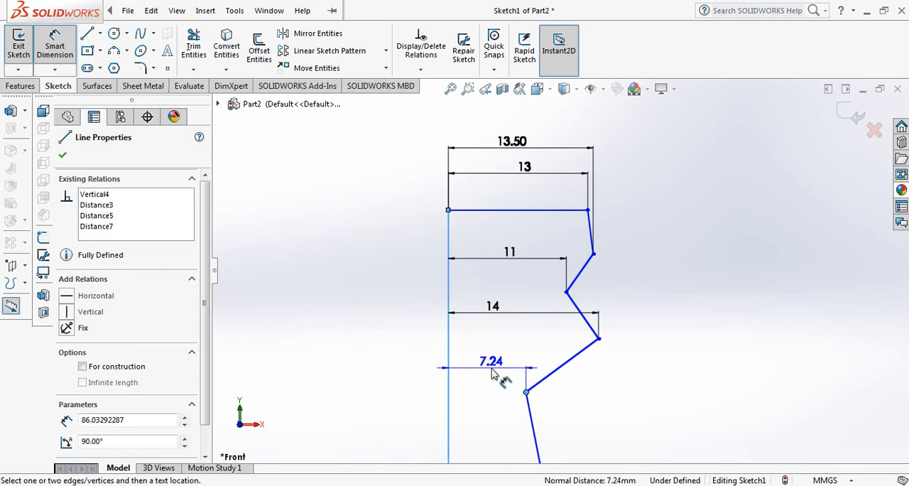
left_click(495, 375)
type("11.")
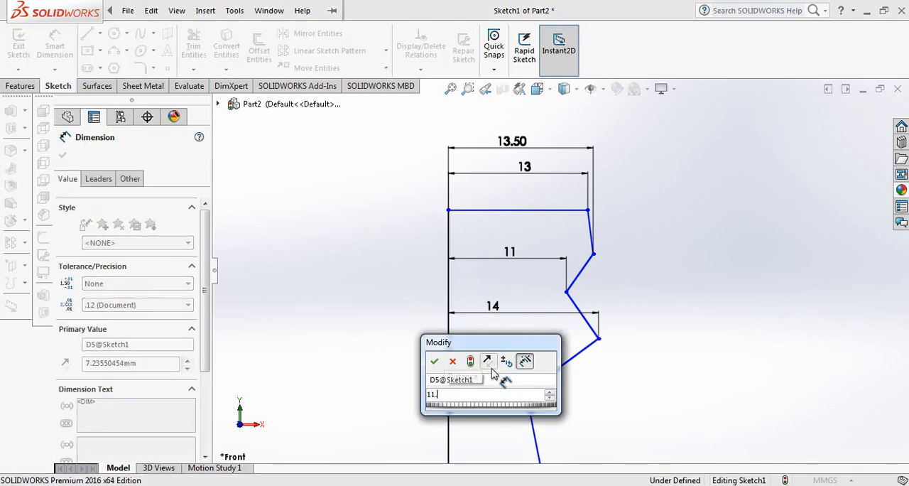
type("5")
key("Return")
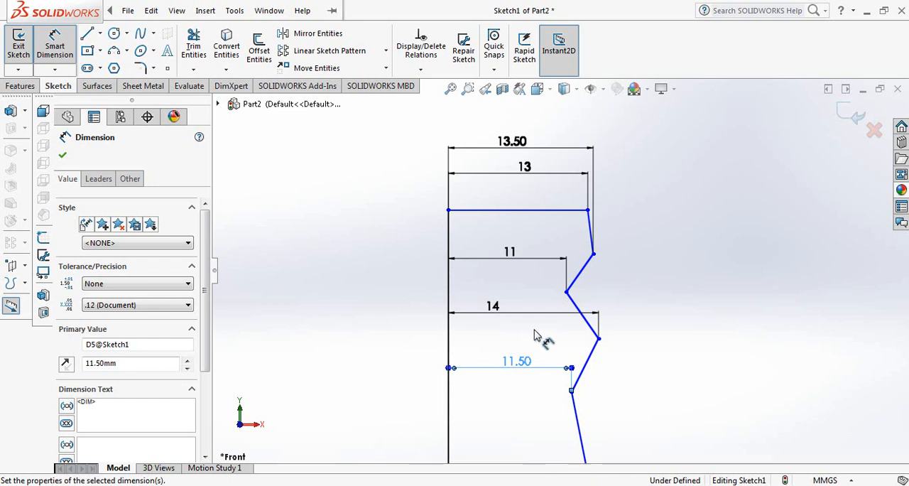
Step: Dimension the vertical distance between the top line's outer end and the first outer corner below it as 4 mm
left_click(588, 210)
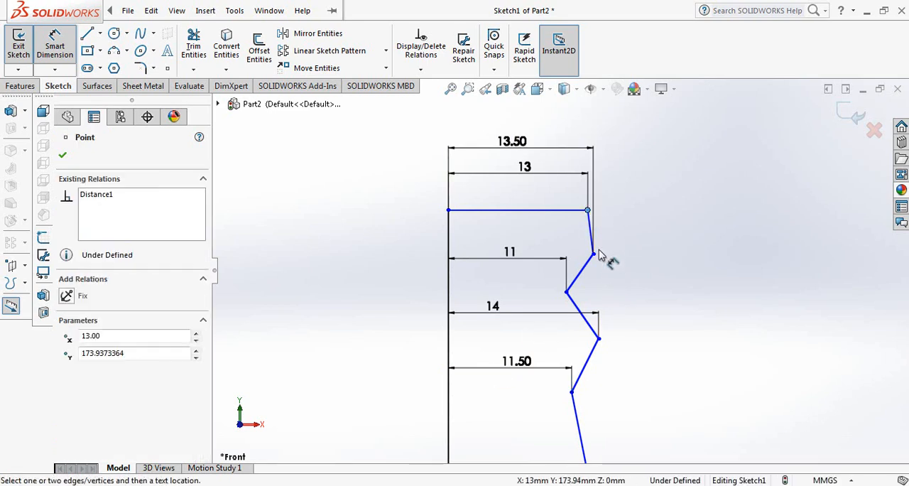
left_click(594, 254)
left_click(617, 237)
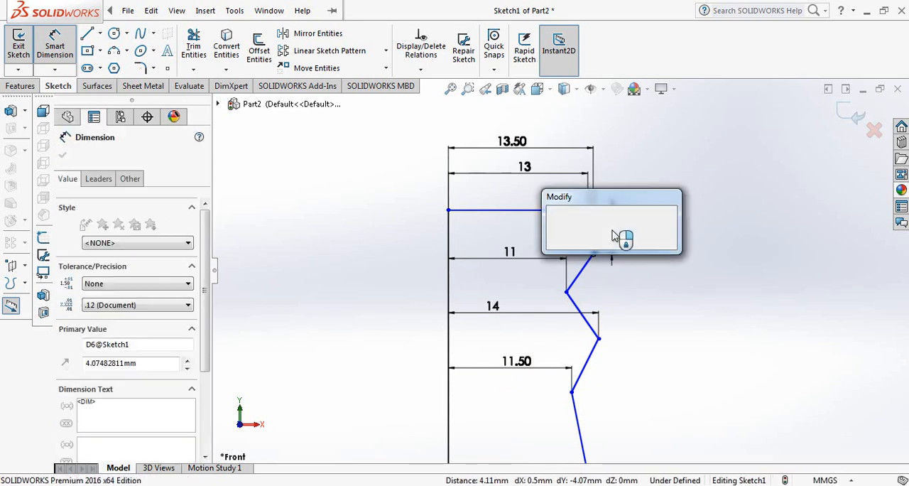
type("4")
key("Return")
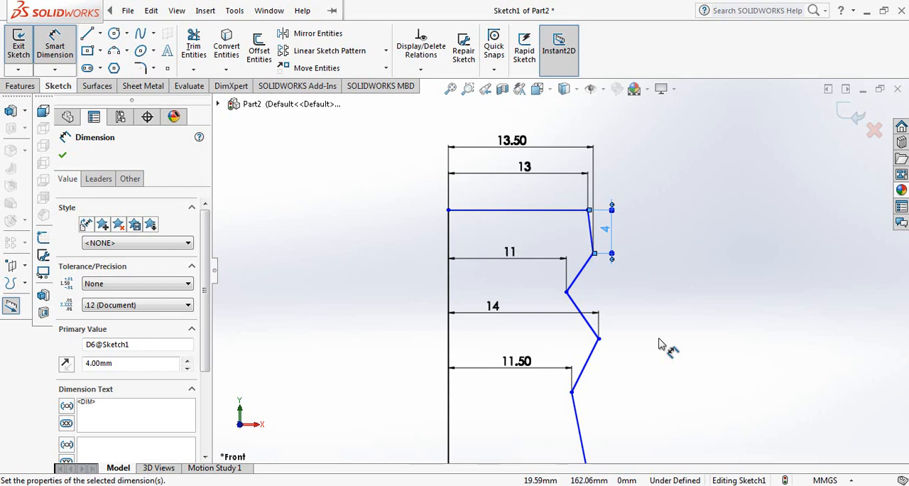
Step: Dimension the vertical distance between the top line's outer end and the second outer corner as 9 mm
left_click(598, 340)
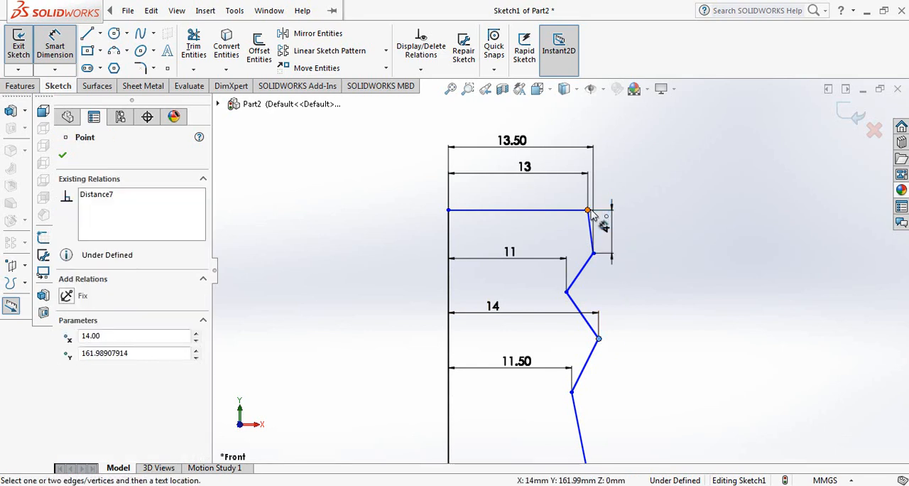
left_click(592, 214)
left_click(671, 268)
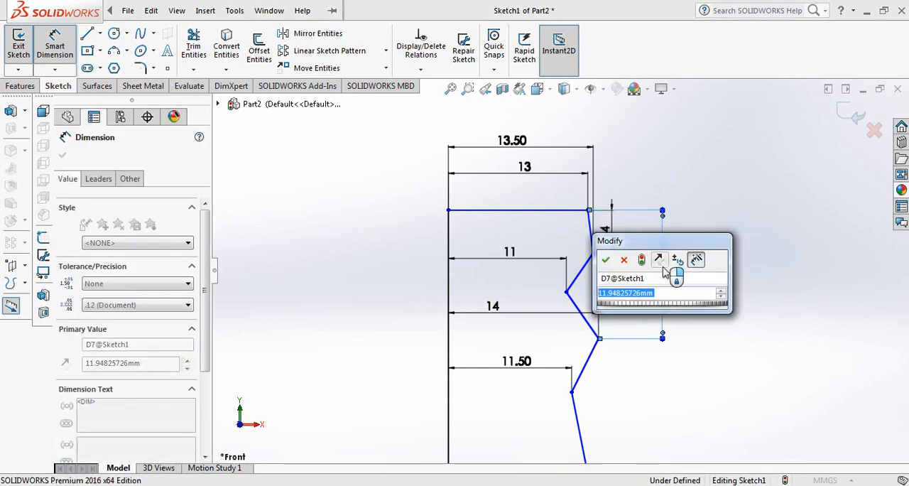
type("9")
key("Return")
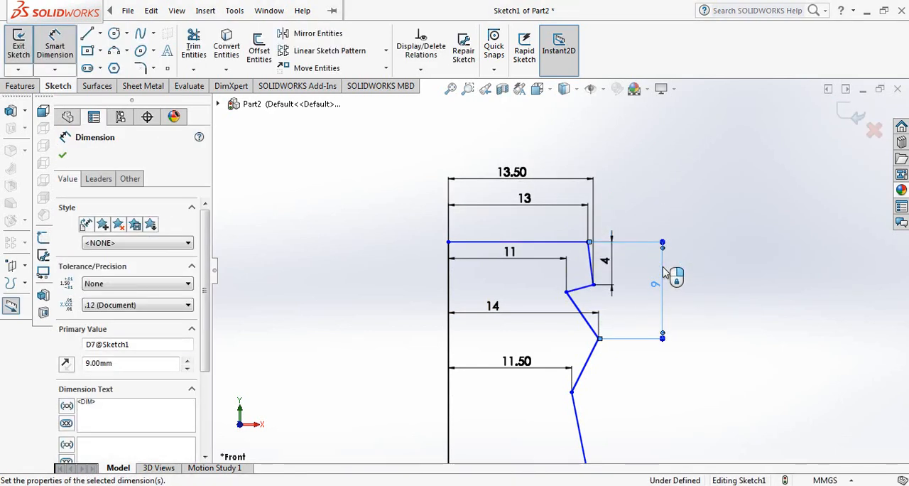
Step: Dimension the vertical distance from the top line to the second inner corner, where the neck line starts, as 13 mm
scroll(618, 351, "up", 1)
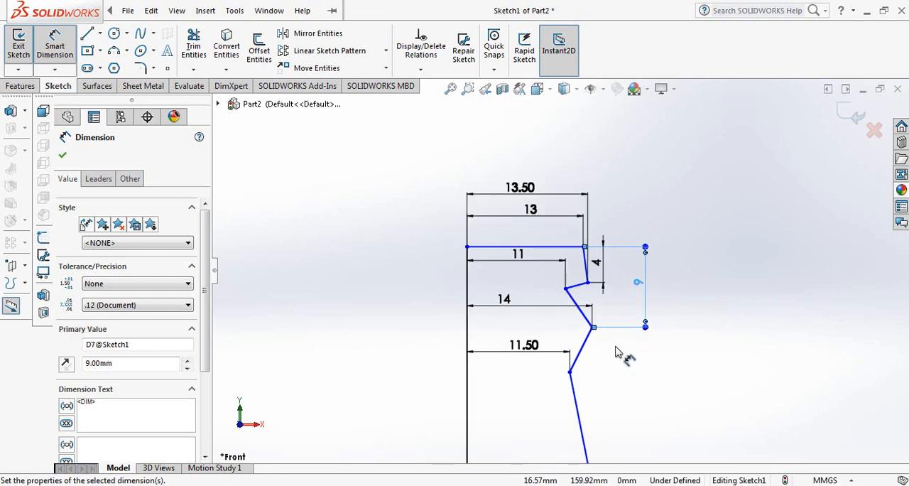
scroll(617, 351, "up", 1)
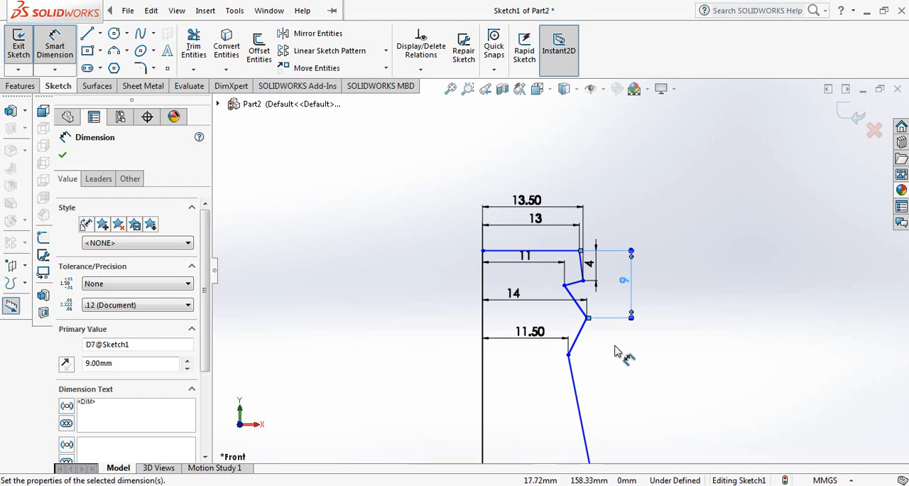
left_click(567, 354)
left_click(570, 252)
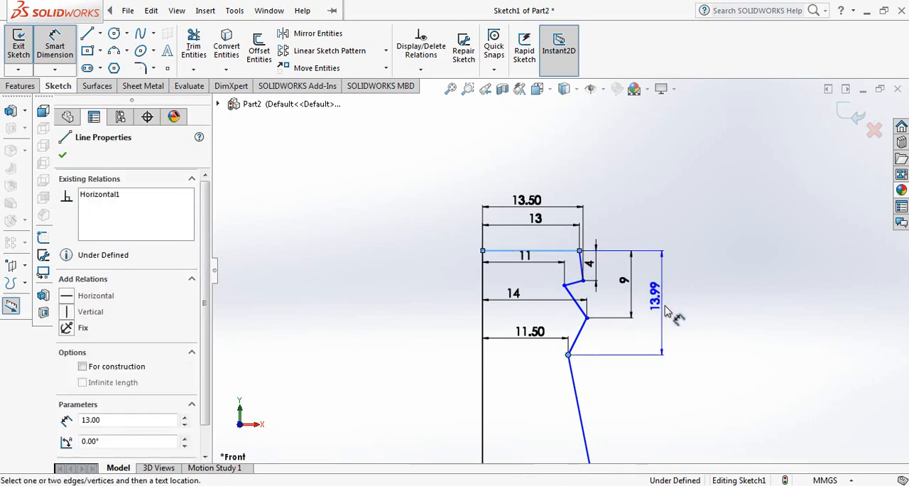
left_click(668, 315)
type("13")
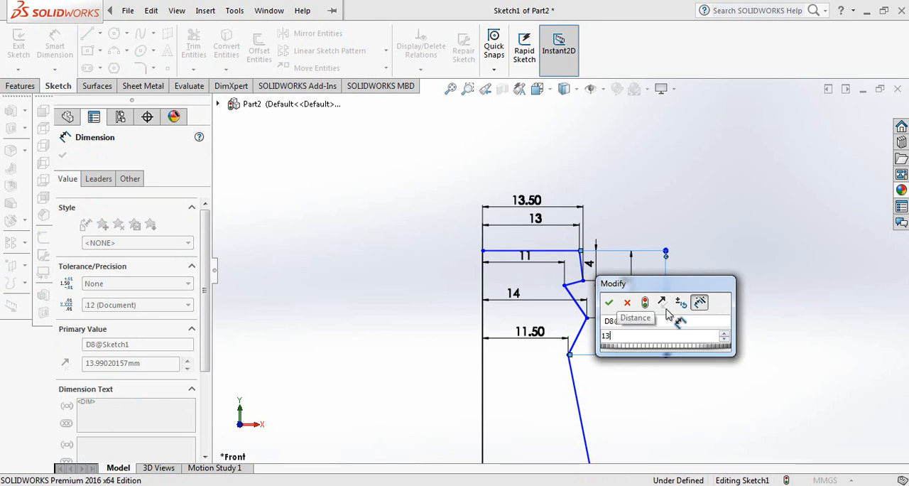
key("Return")
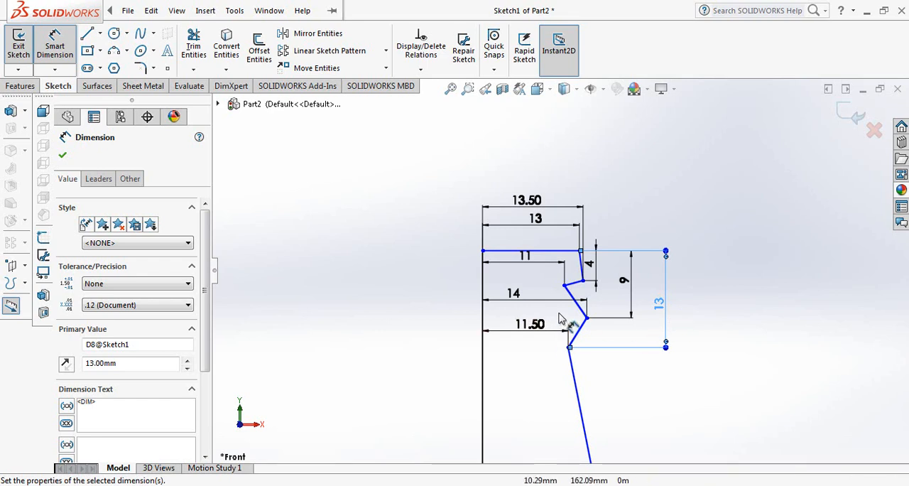
scroll(582, 283, "down", 3)
scroll(579, 284, "down", 1)
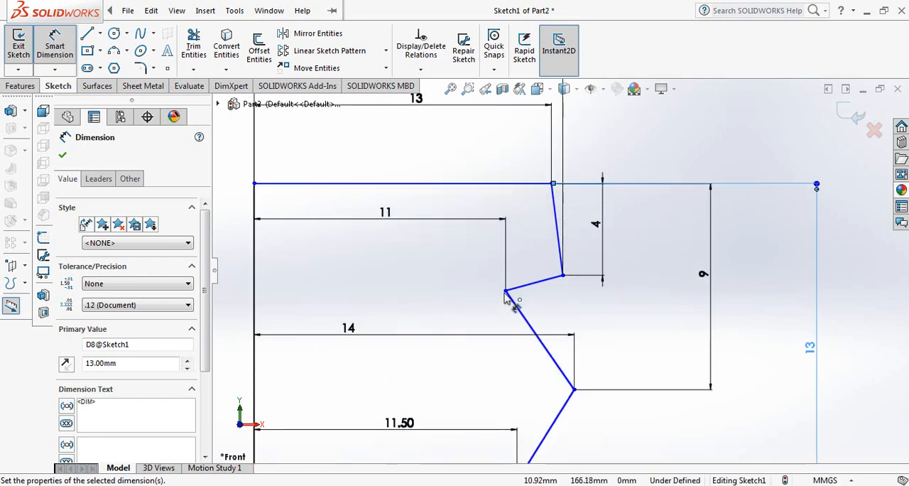
left_click(506, 290)
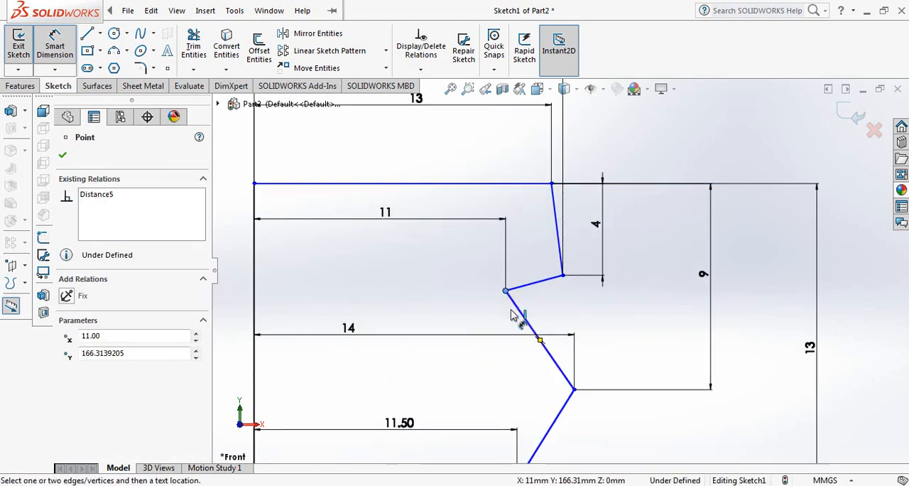
scroll(512, 311, "up", 4)
scroll(522, 314, "up", 1)
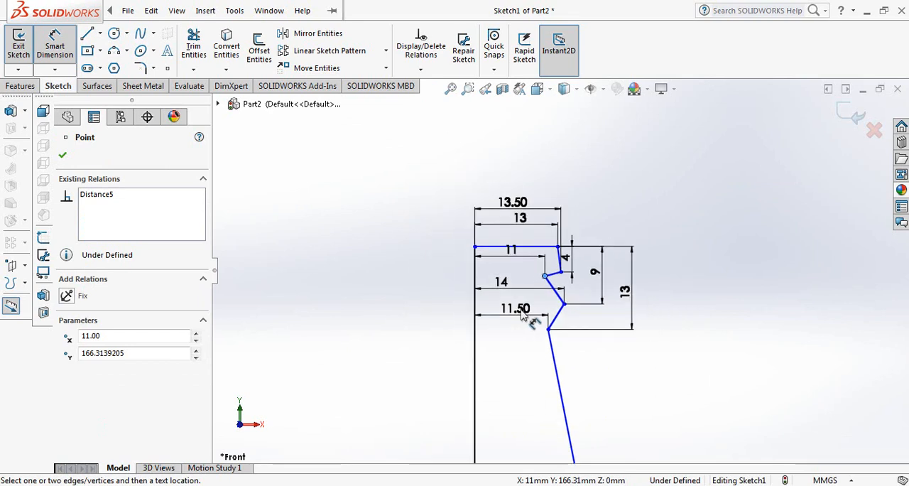
scroll(568, 337, "down", 2)
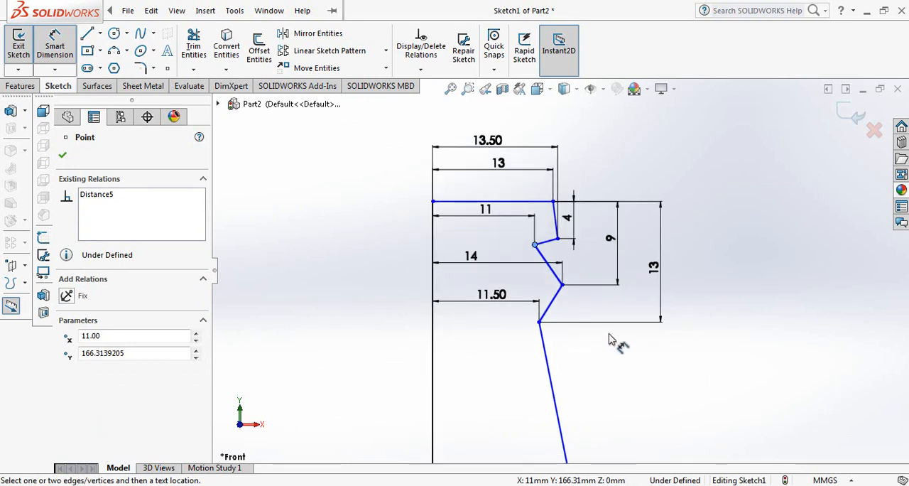
scroll(607, 335, "up", 3)
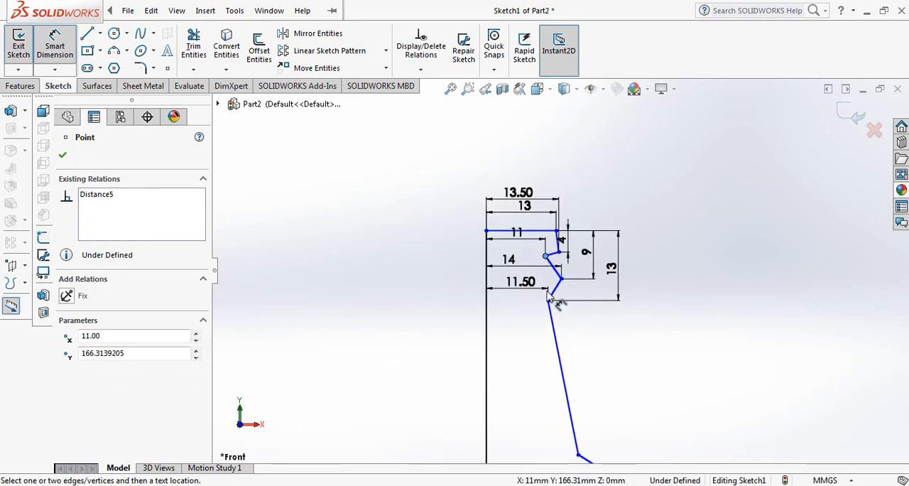
scroll(554, 270, "down", 2)
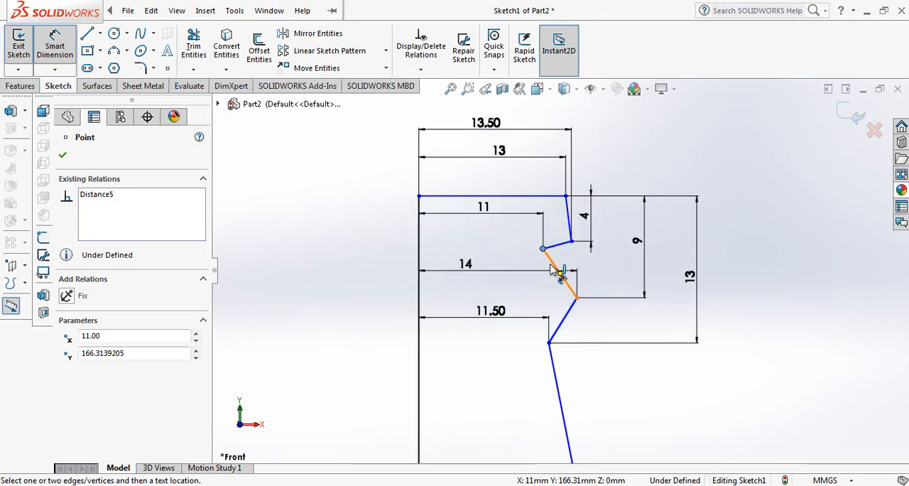
scroll(554, 238, "down", 2)
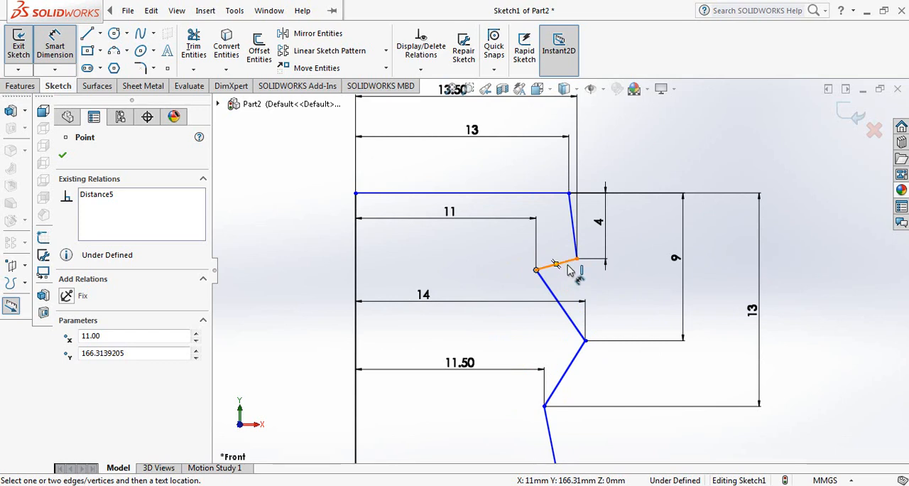
left_click(55, 44)
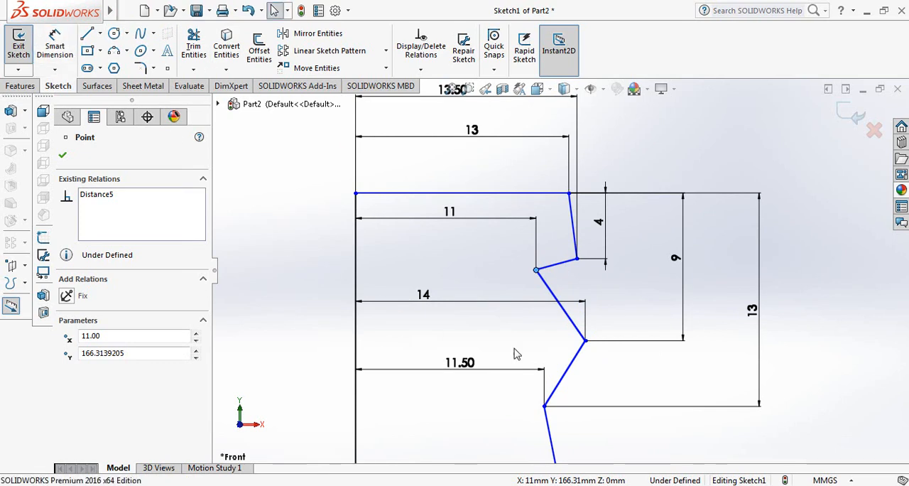
Step: Delete the short line between the first outer and inner corners, and move the inner corner down to about Y 163.5 mm
left_click(564, 266)
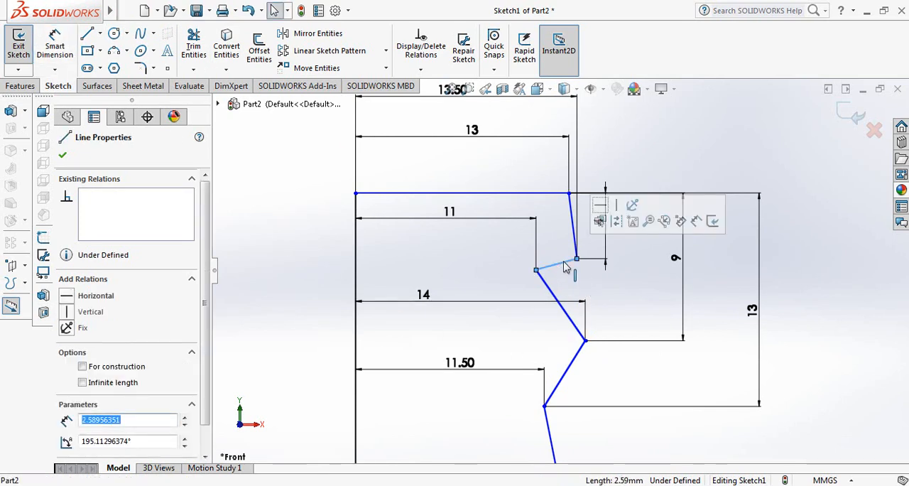
key("Delete")
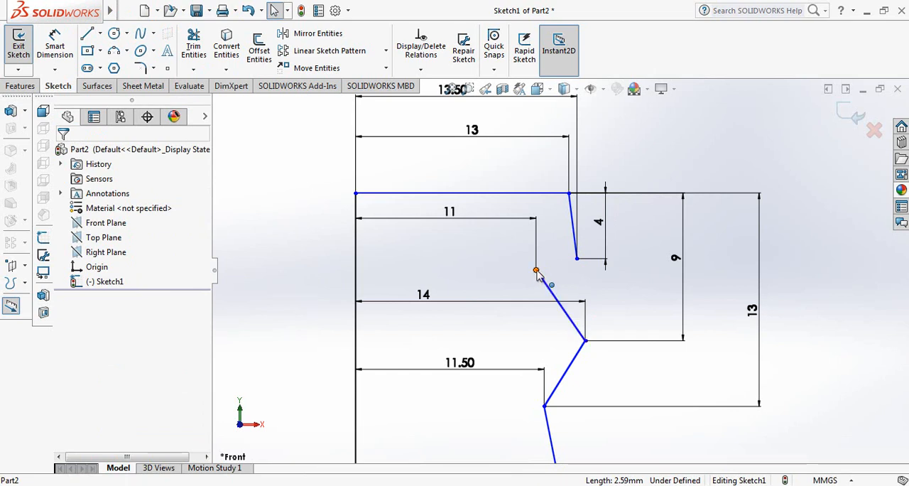
left_click_drag(536, 272, 538, 285)
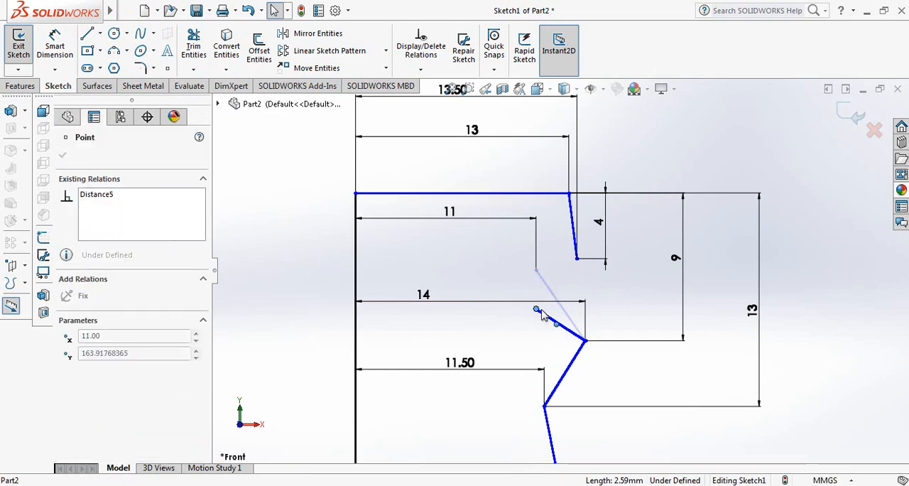
left_click_drag(541, 316, 537, 315)
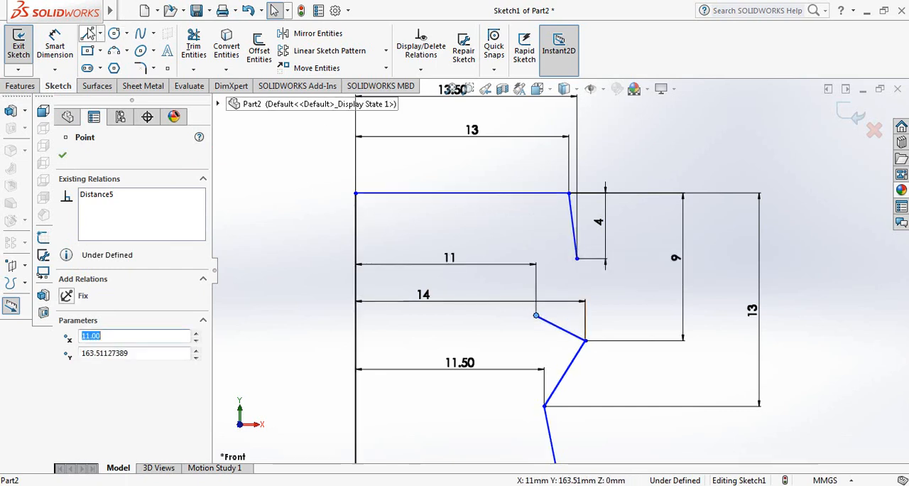
Step: Sketch a line joining the lowered inner corner to the first outer corner of the mouth profile
left_click(88, 34)
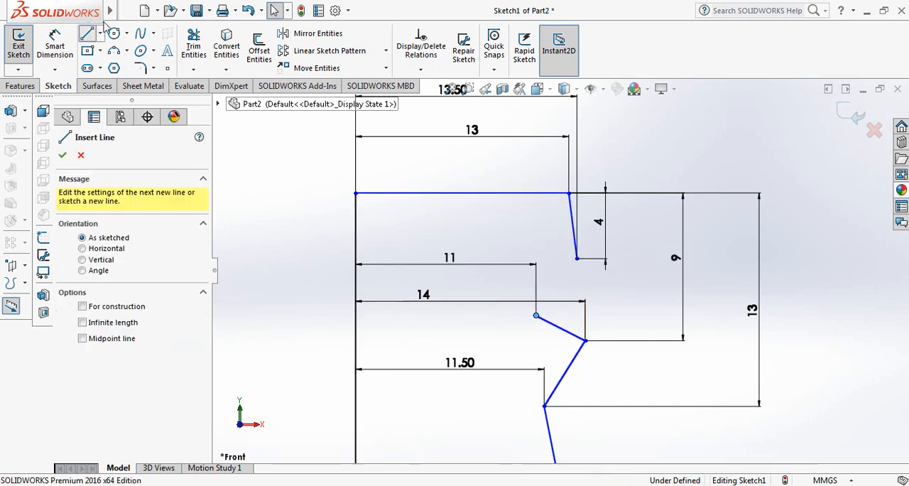
left_click(536, 315)
left_click(576, 259)
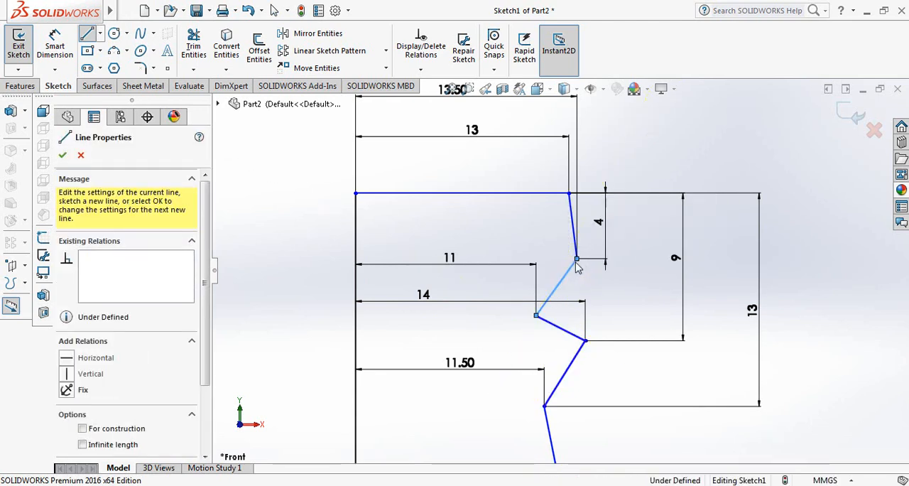
right_click(576, 260)
left_click(605, 270)
Step: Dimension the vertical height of the slanted neck line as 60 mm
key("z")
scroll(485, 229, "up", 6)
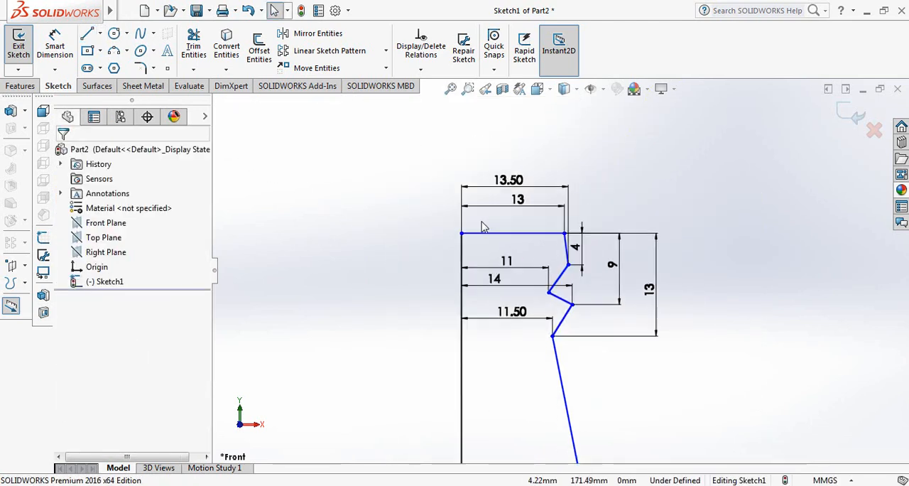
scroll(600, 328, "down", 2)
scroll(600, 328, "down", 1)
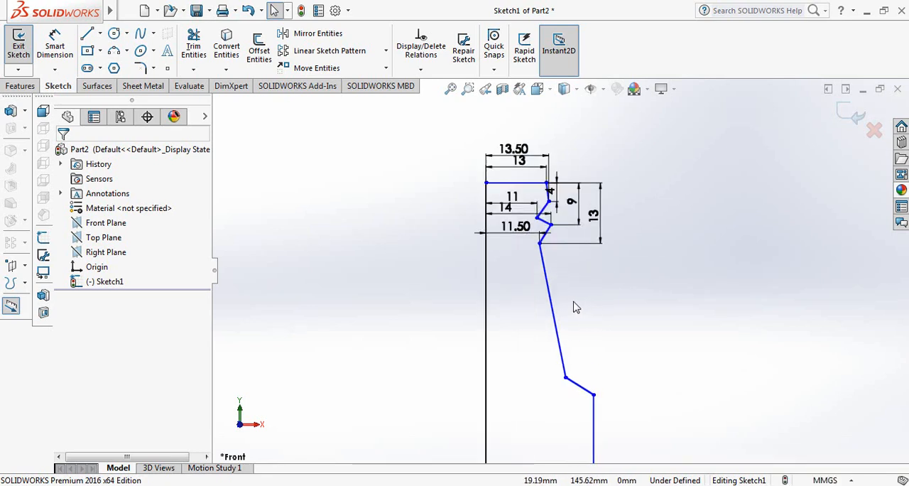
scroll(574, 306, "up", 2)
scroll(564, 296, "down", 3)
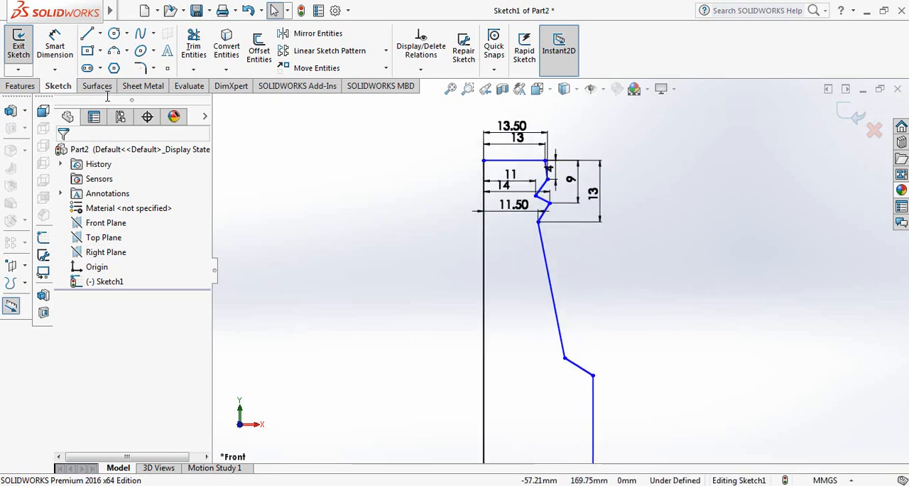
left_click(54, 44)
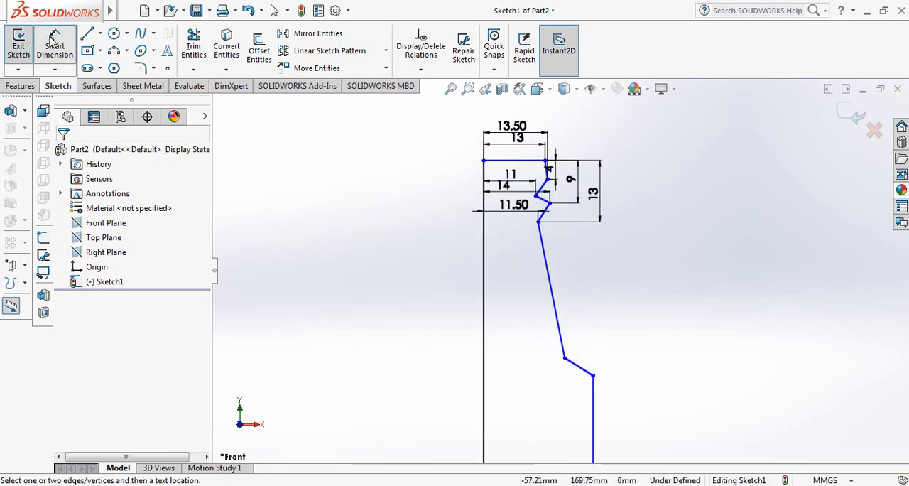
left_click(548, 277)
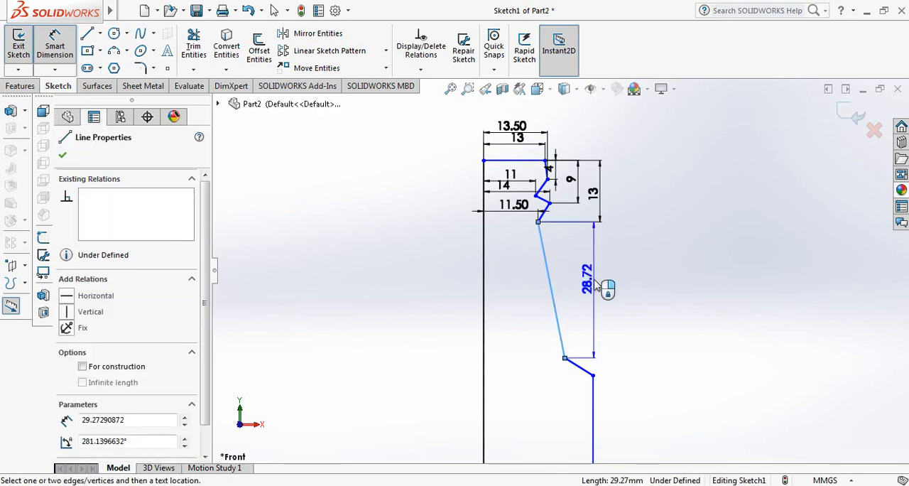
left_click(597, 284)
key("Return")
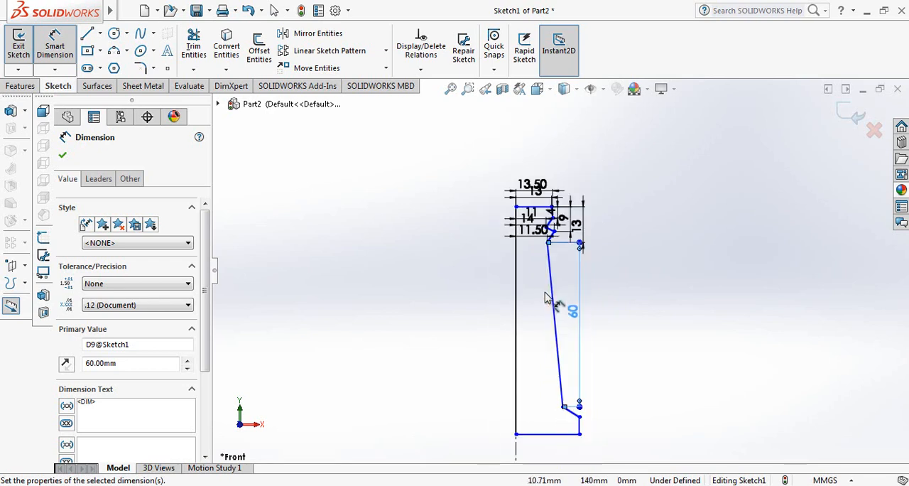
Step: Lengthen the vertical body line by moving the profile's bottom outer corner downward
scroll(545, 293, "up", 2)
scroll(574, 402, "down", 7)
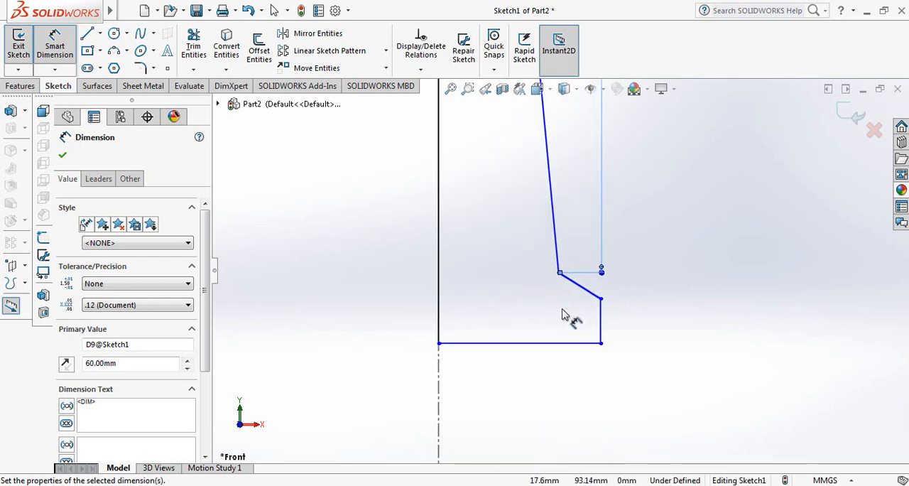
scroll(564, 315, "down", 2)
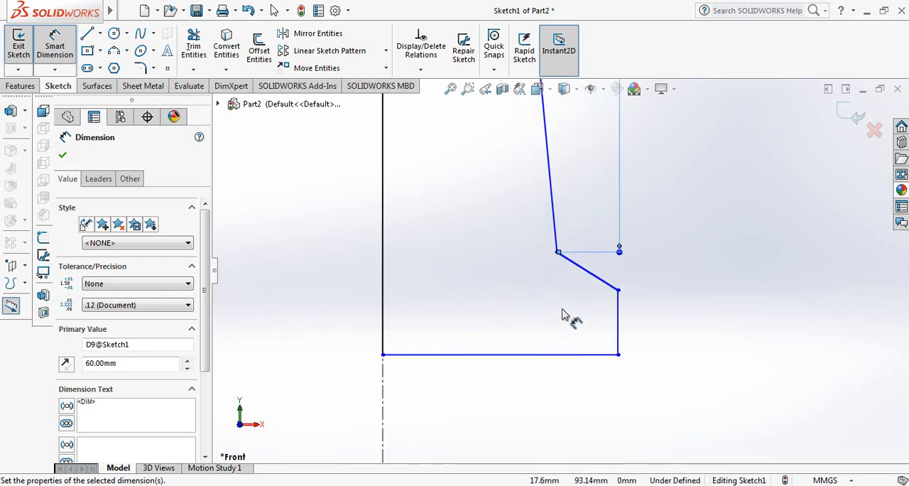
left_click(618, 355)
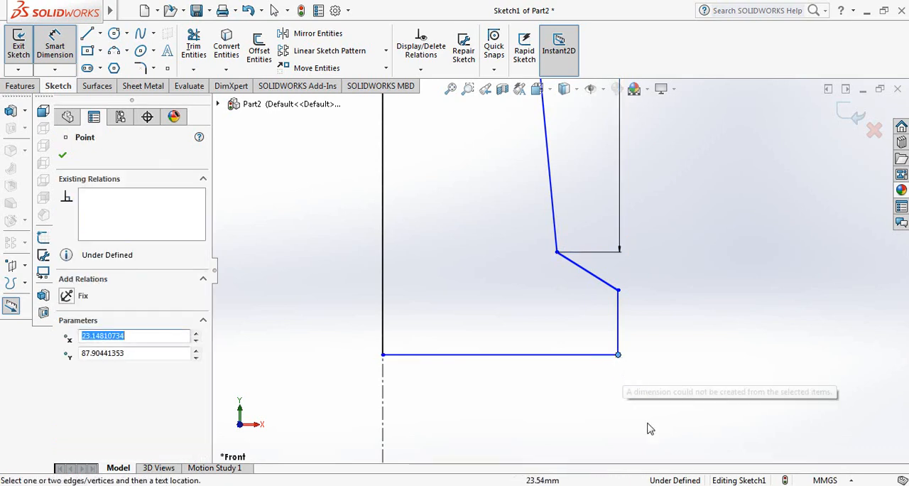
left_click(55, 45)
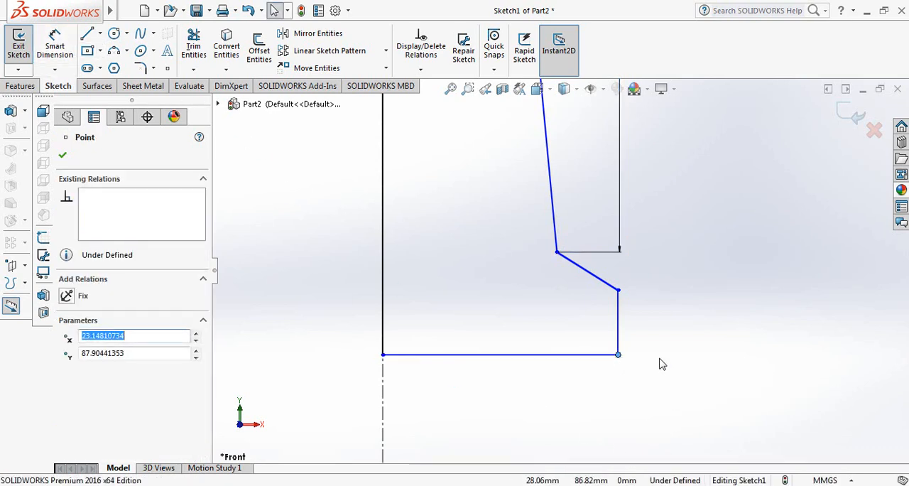
left_click_drag(619, 357, 625, 444)
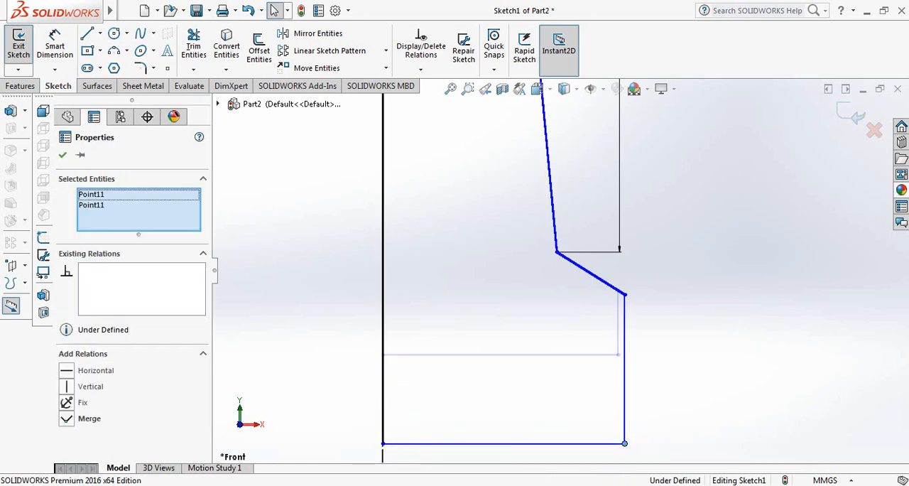
Step: Delete the horizontal bottom line of the profile
scroll(605, 347, "up", 2)
scroll(572, 373, "down", 1)
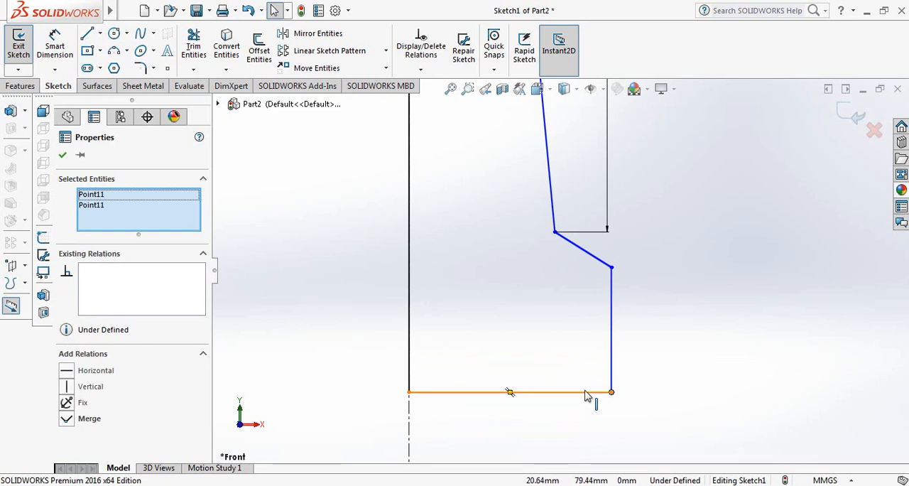
left_click(586, 392)
key("Delete")
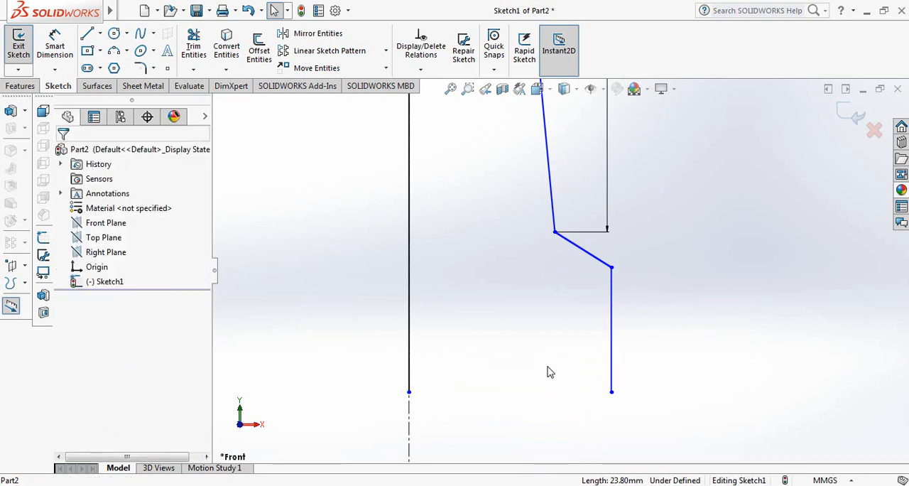
Step: Dimension the horizontal distance from the vertical axis line to the neck line's lower end as 20 mm
scroll(568, 305, "up", 4)
scroll(554, 284, "down", 3)
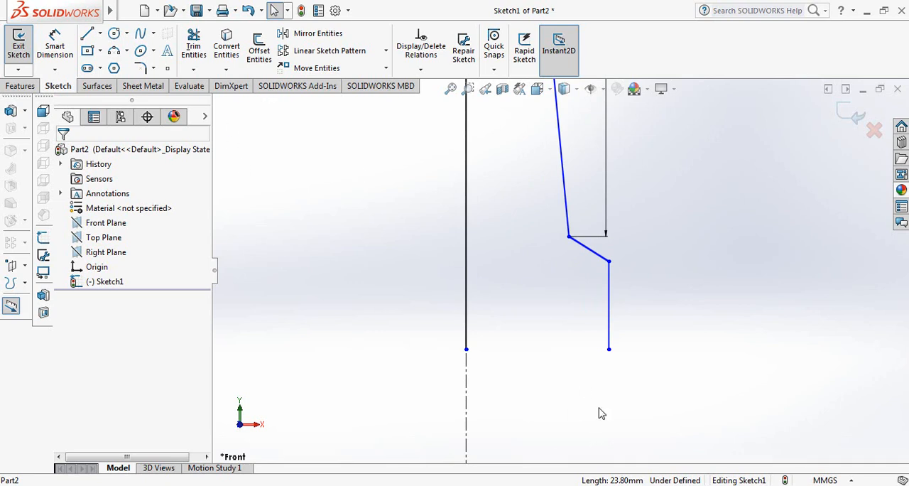
left_click(55, 46)
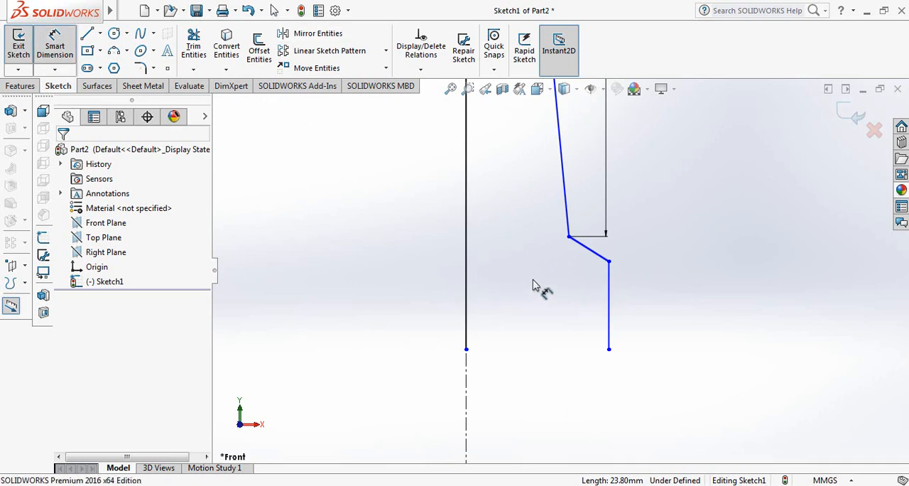
left_click(569, 237)
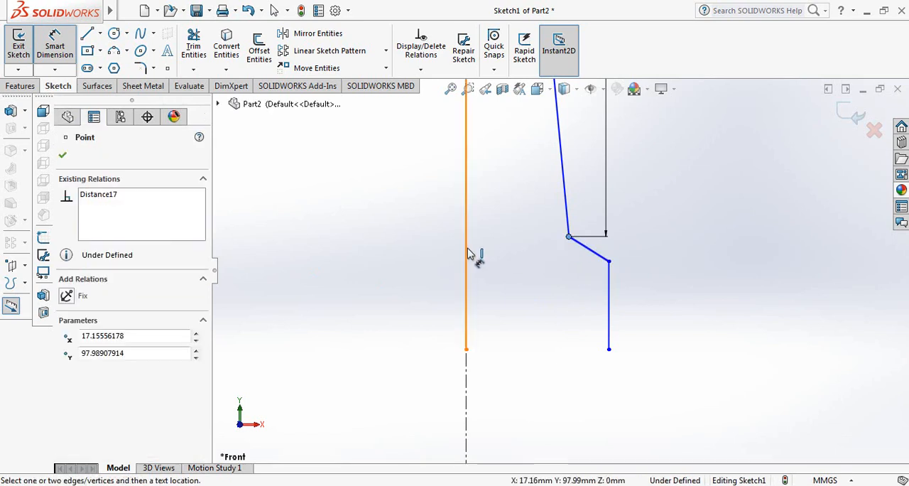
left_click(467, 253)
left_click(516, 216)
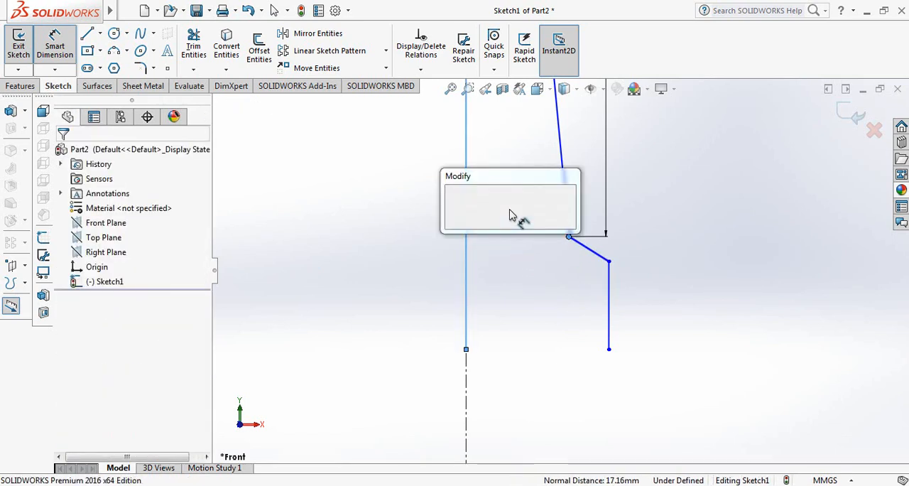
type("20")
key("Return")
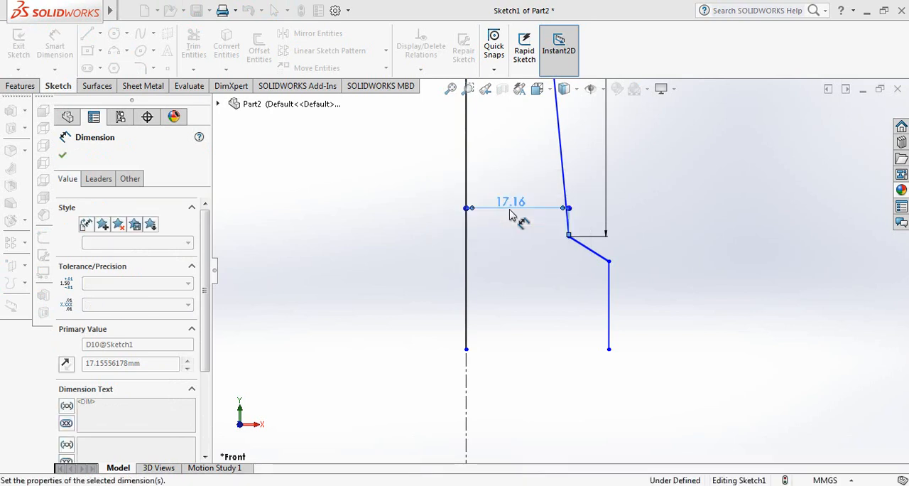
Step: Dimension the vertical height of the slanted shoulder line below the neck as 15 mm
scroll(636, 204, "down", 3)
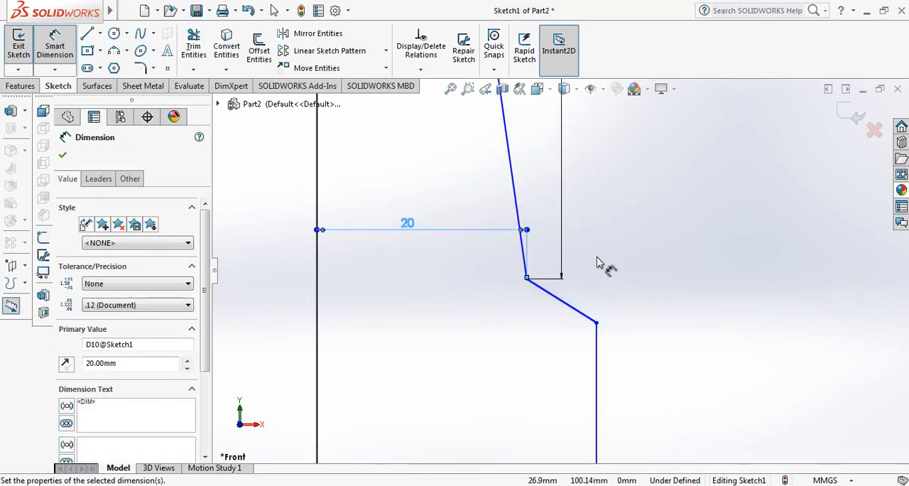
scroll(595, 262, "up", 1)
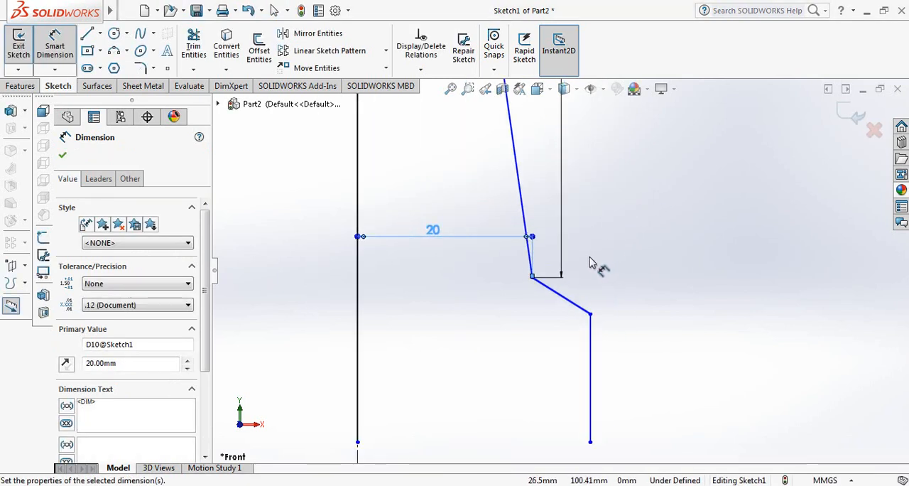
left_click(575, 305)
left_click(629, 299)
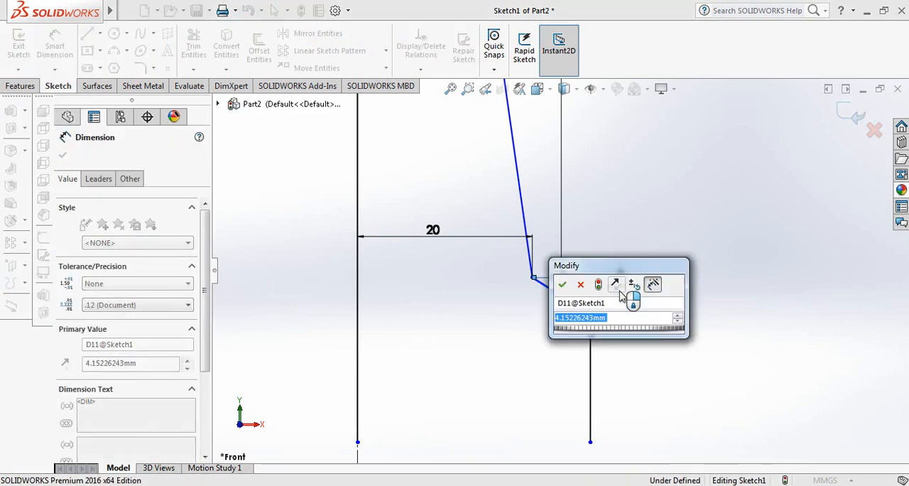
type("15")
key("Return")
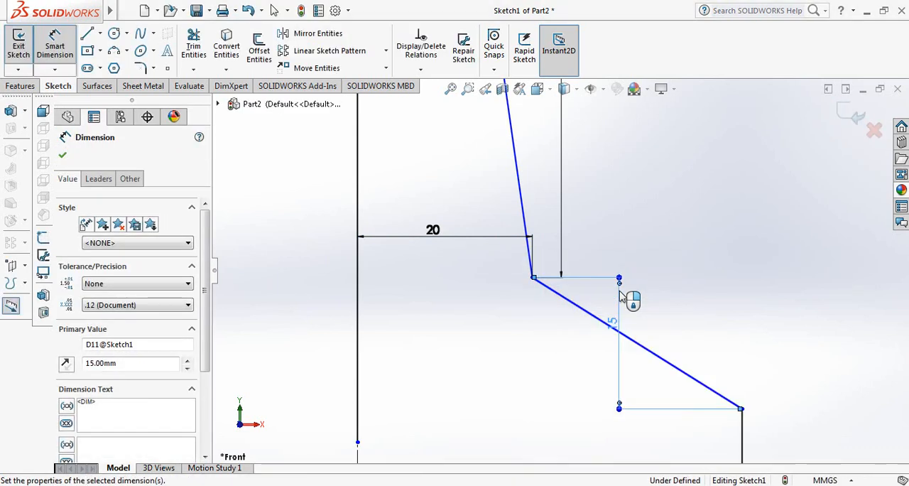
Step: Dimension the length of the vertical body line below the shoulder as 110 mm
scroll(592, 304, "up", 6)
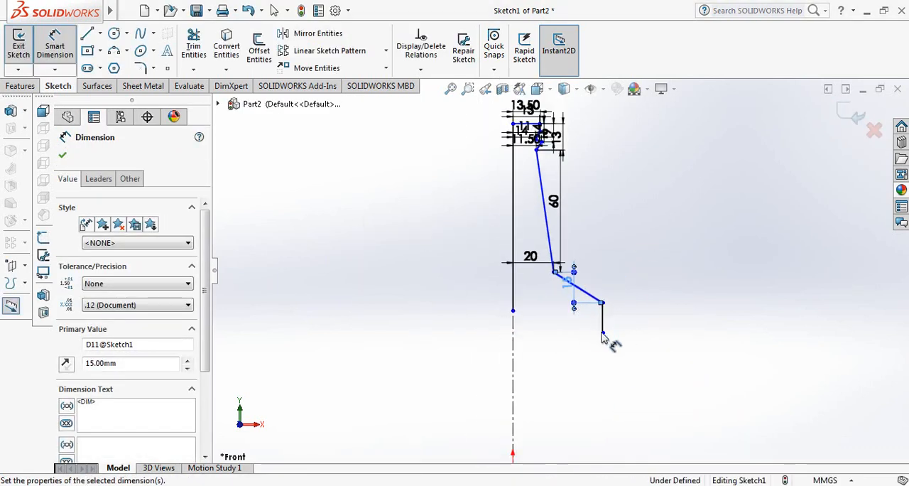
scroll(616, 322, "down", 2)
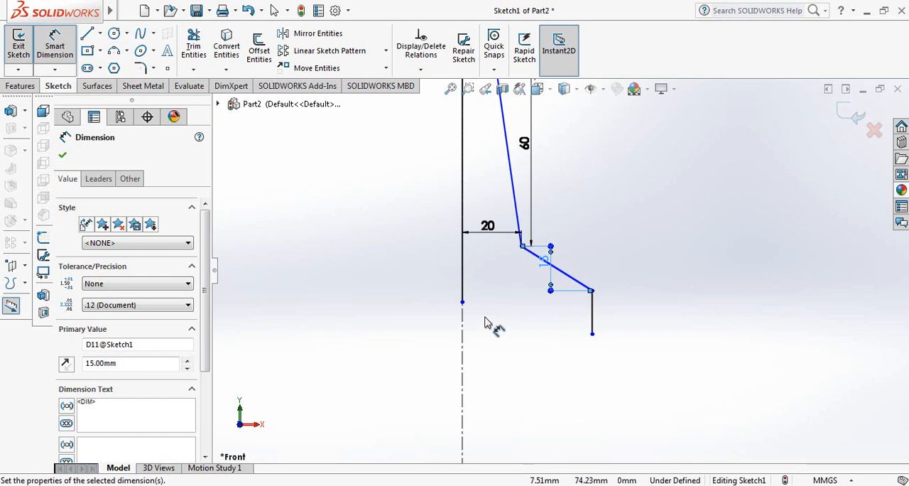
left_click(593, 310)
left_click(639, 324)
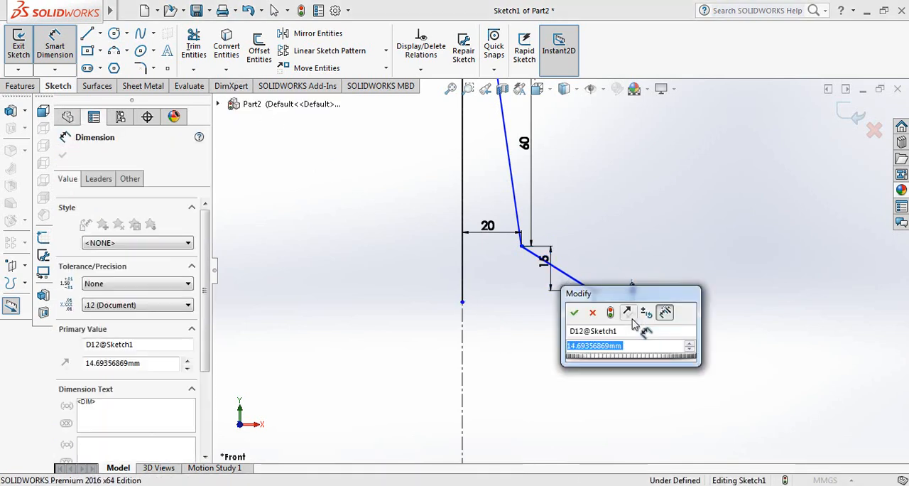
type("110")
key("Return")
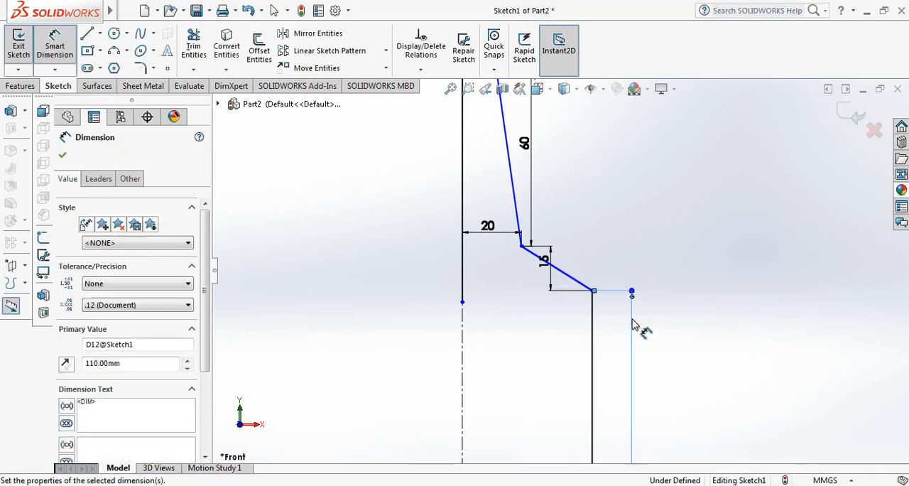
Step: Close the profile below the body line with a slanted line about 12 mm, a base about 37 mm and an axis line about 116 mm long
scroll(589, 362, "up", 2)
scroll(578, 365, "down", 2)
scroll(595, 379, "up", 4)
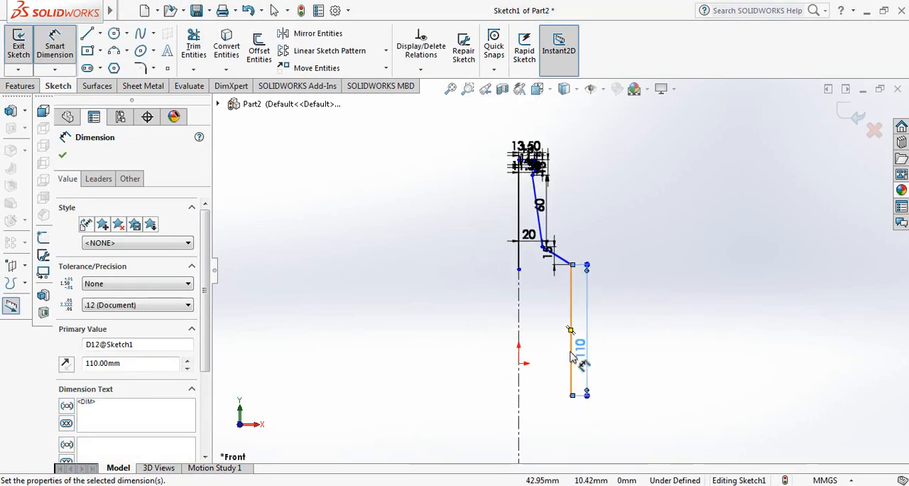
scroll(579, 341, "down", 2)
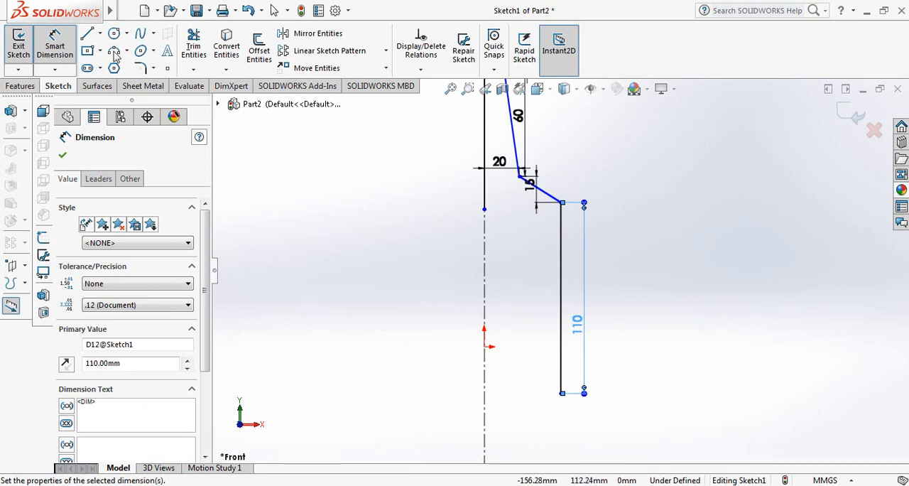
left_click(87, 33)
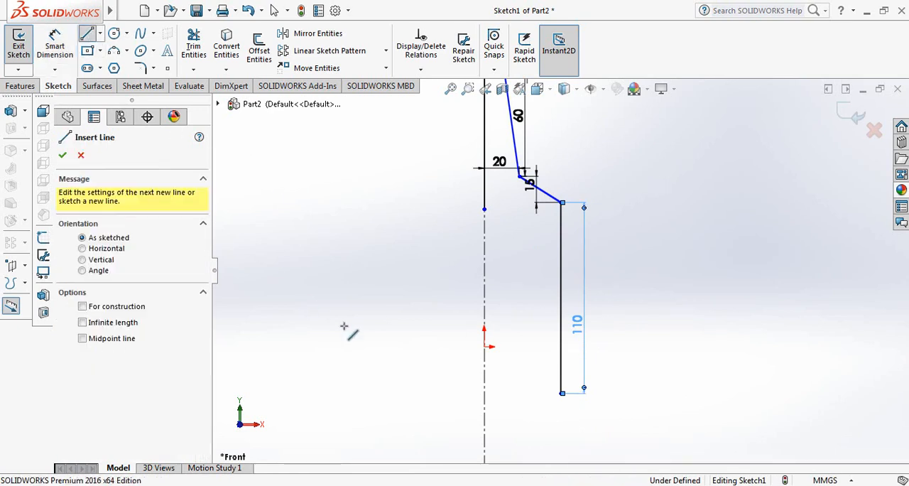
left_click(561, 393)
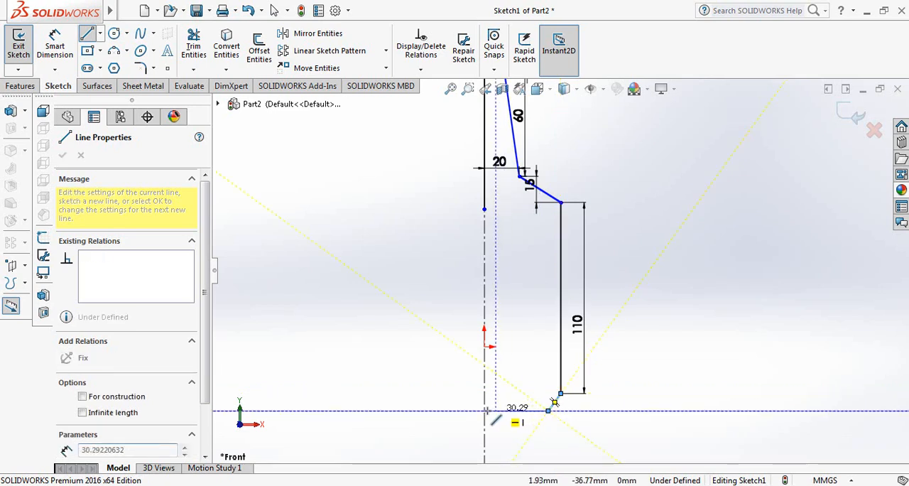
left_click(548, 410)
left_click(484, 409)
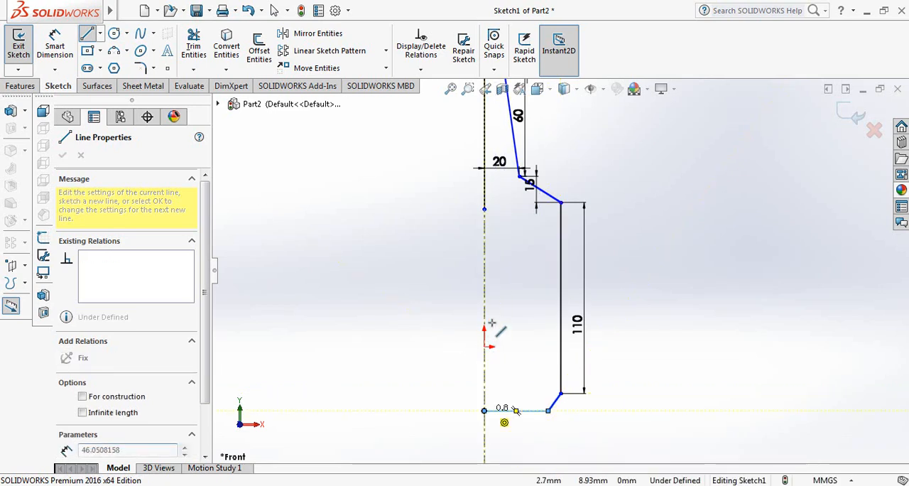
left_click(483, 208)
right_click(485, 207)
left_click(507, 218)
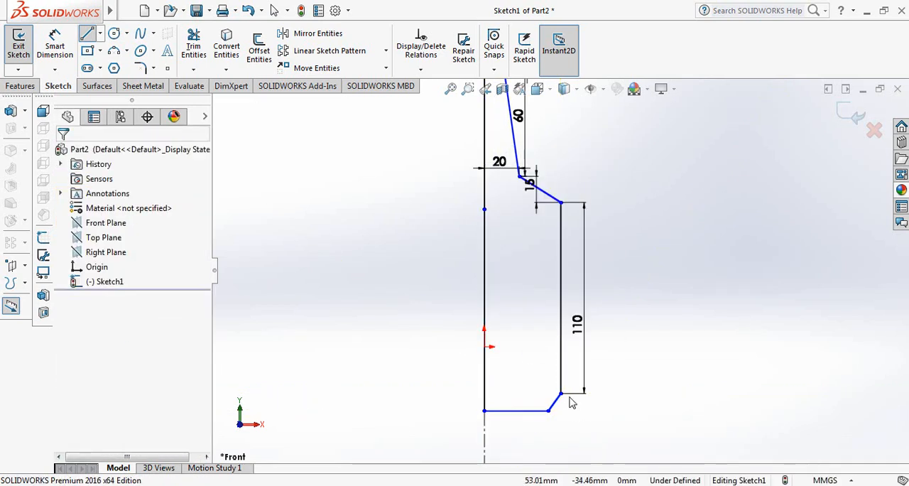
Step: Add a driven horizontal dimension from the body line's lower end to the axis line's lower end and try to edit its value
scroll(548, 386, "down", 2)
scroll(554, 398, "up", 3)
scroll(554, 397, "down", 7)
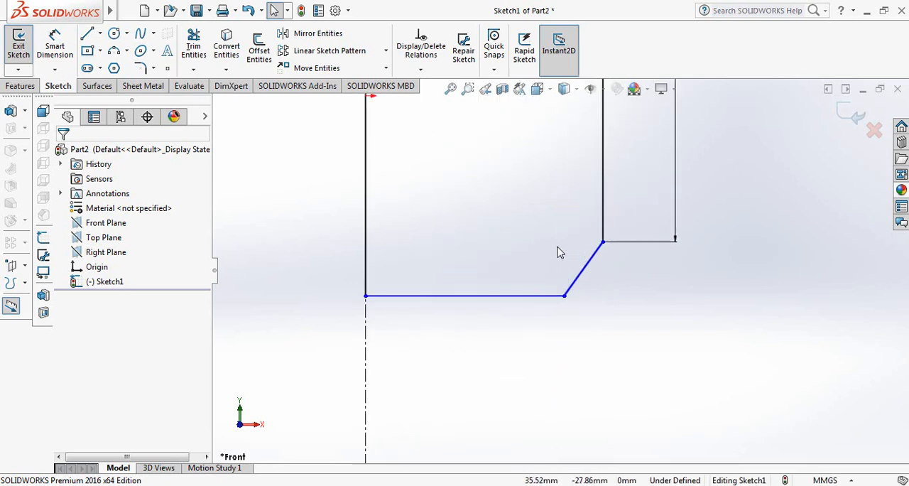
left_click(55, 47)
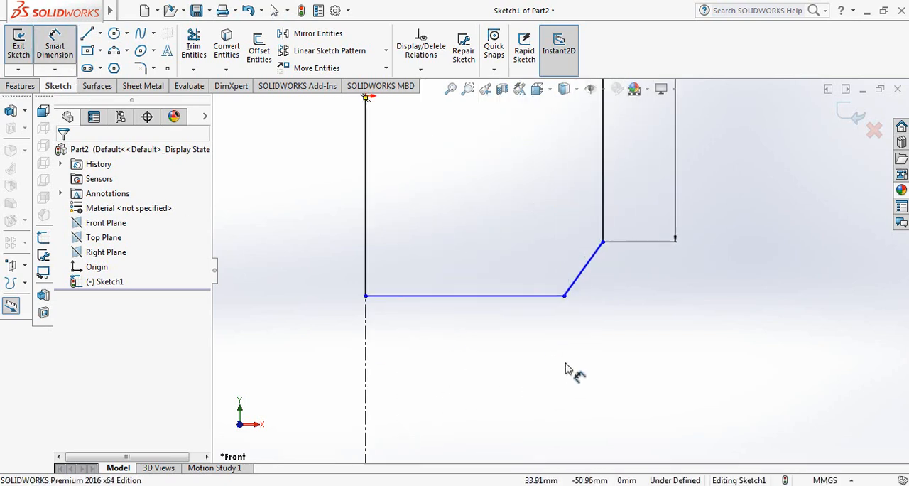
left_click(603, 243)
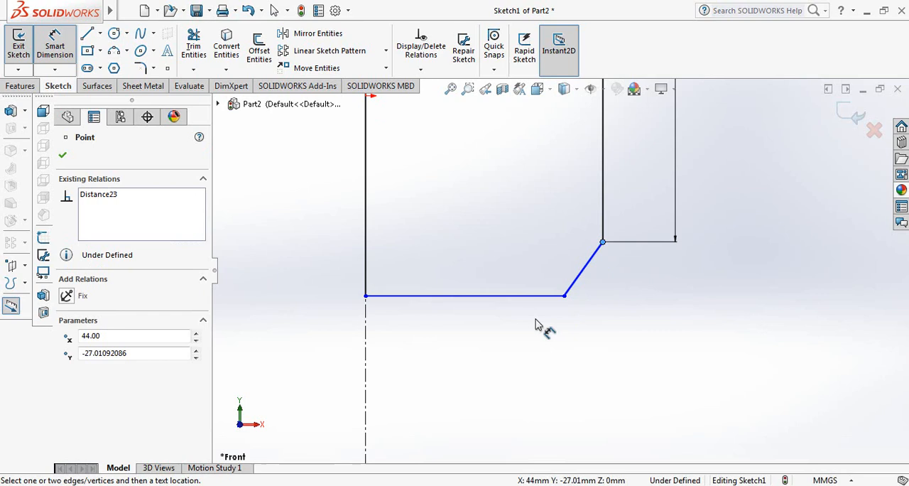
left_click(366, 297)
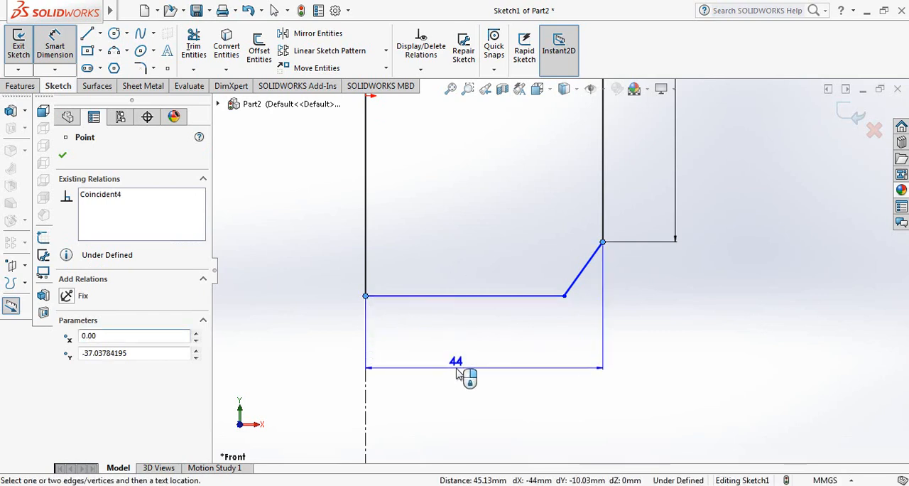
left_click(457, 375)
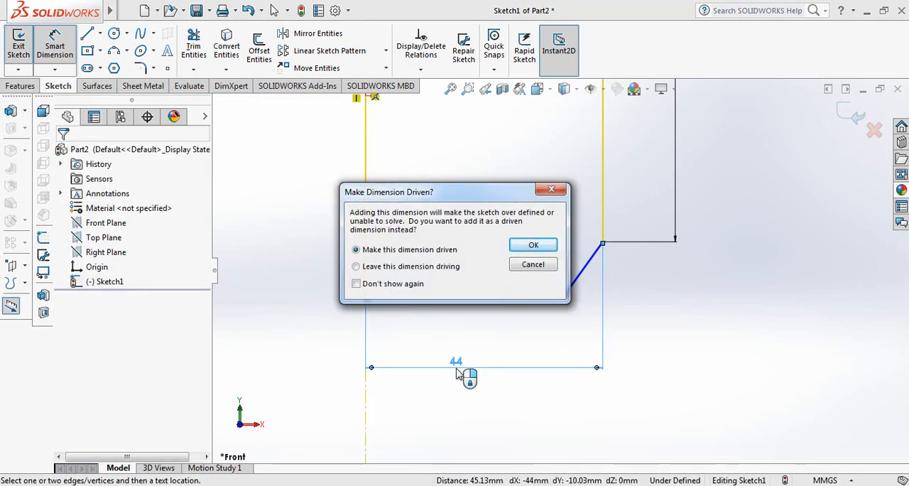
key("Return")
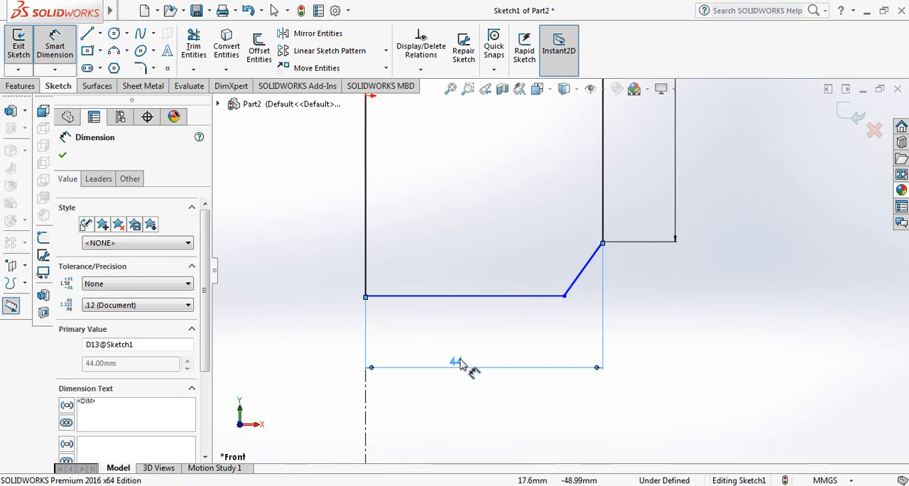
double_click(457, 362)
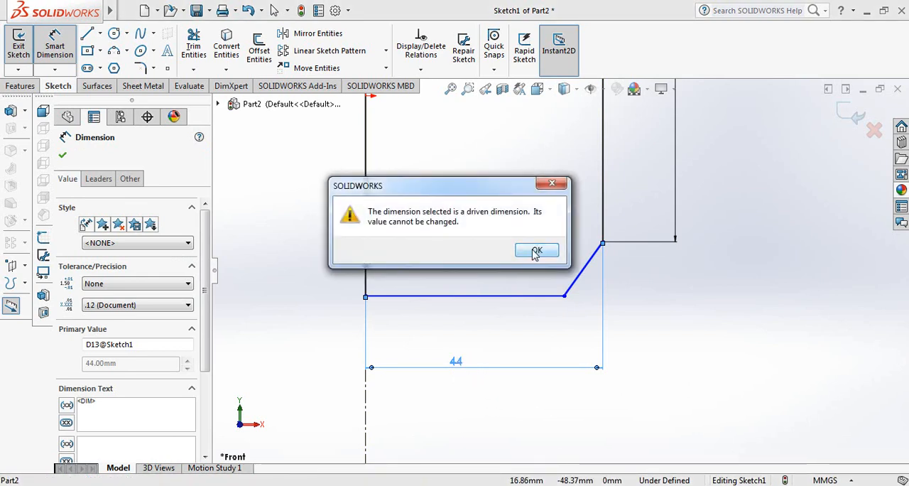
left_click(536, 252)
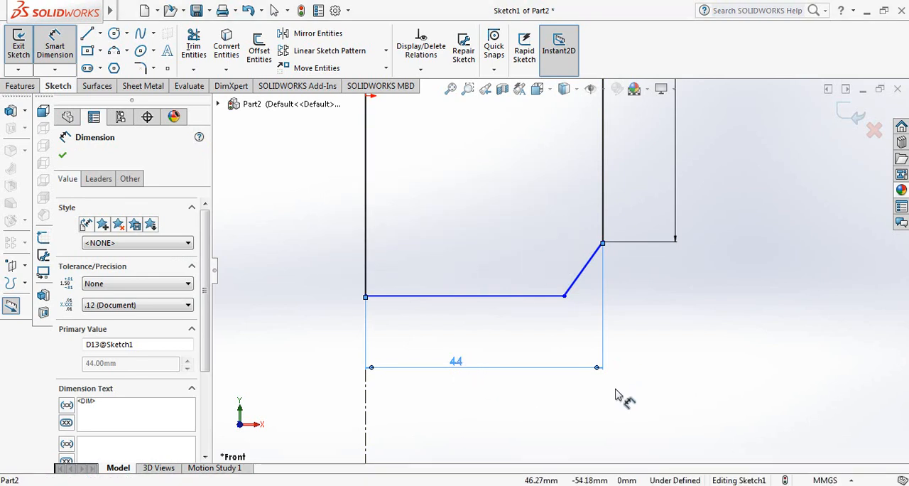
key("Escape")
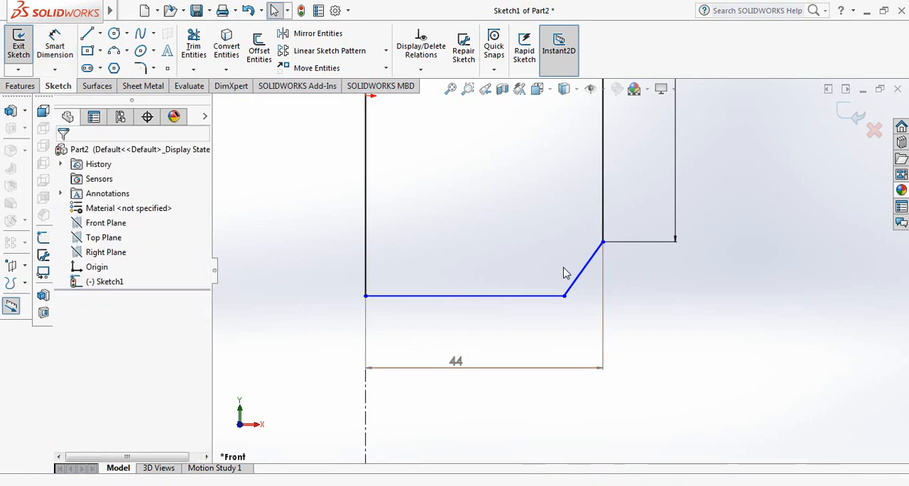
Step: Delete the slanted corner line, the horizontal base line and the driven horizontal dimension below them
left_click(580, 280)
key("Delete")
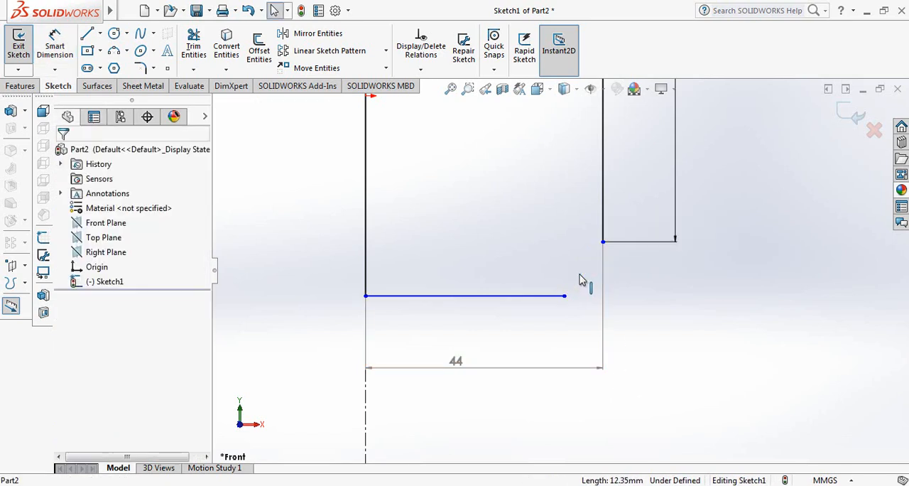
left_click(538, 296)
key("Delete")
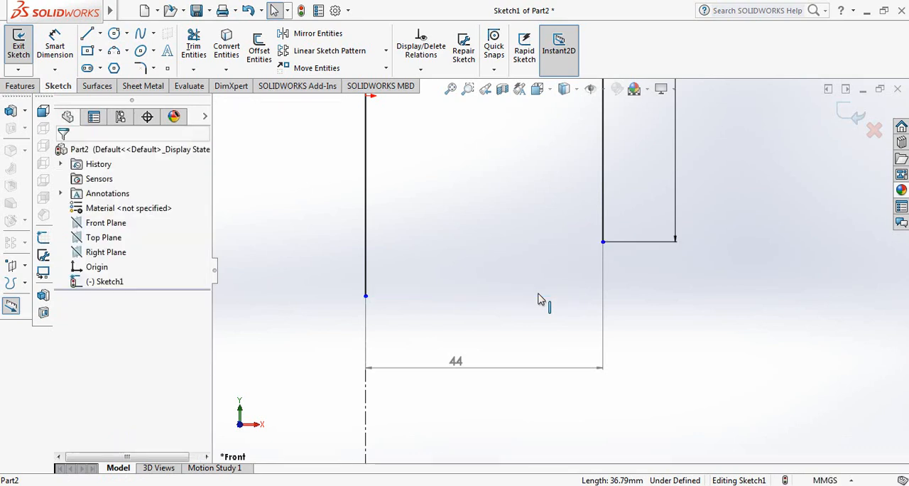
left_click(568, 374)
key("Delete")
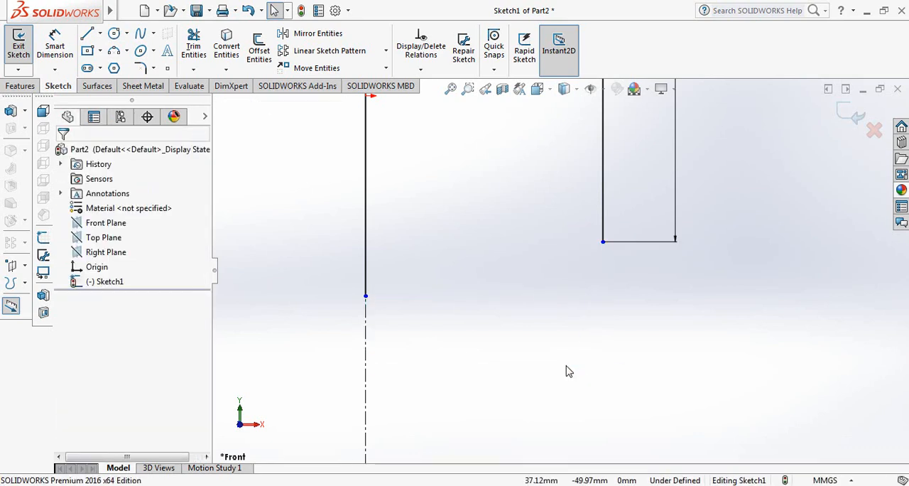
Step: Delete the slanted shoulder line below the neck together with its 15 mm height dimension
scroll(568, 371, "up", 5)
scroll(566, 135, "down", 3)
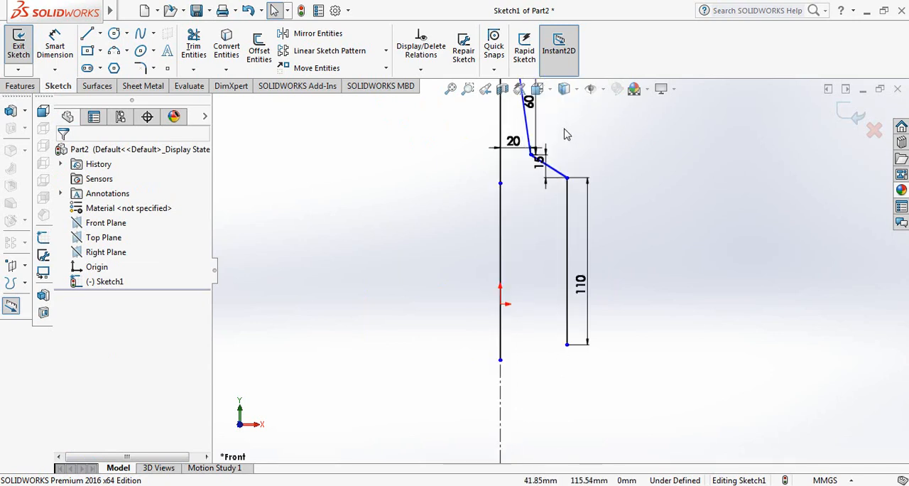
scroll(566, 135, "down", 2)
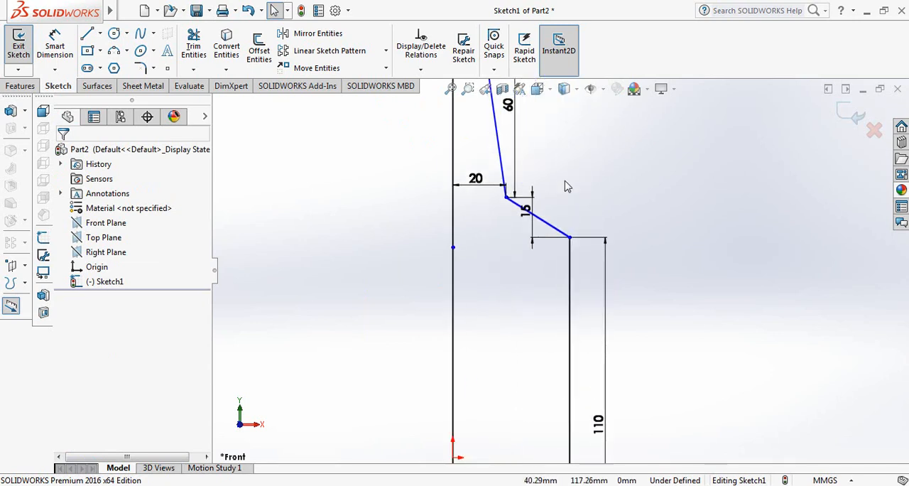
left_click(554, 233)
key("Delete")
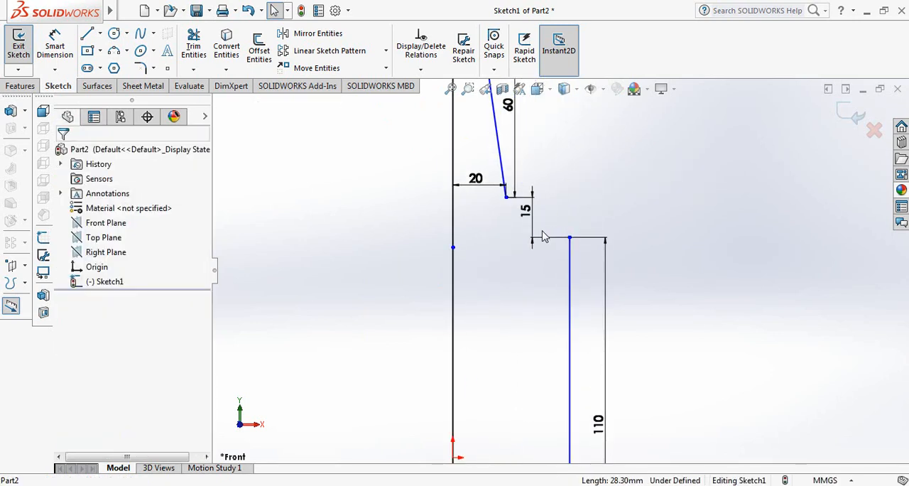
left_click(536, 238)
key("Delete")
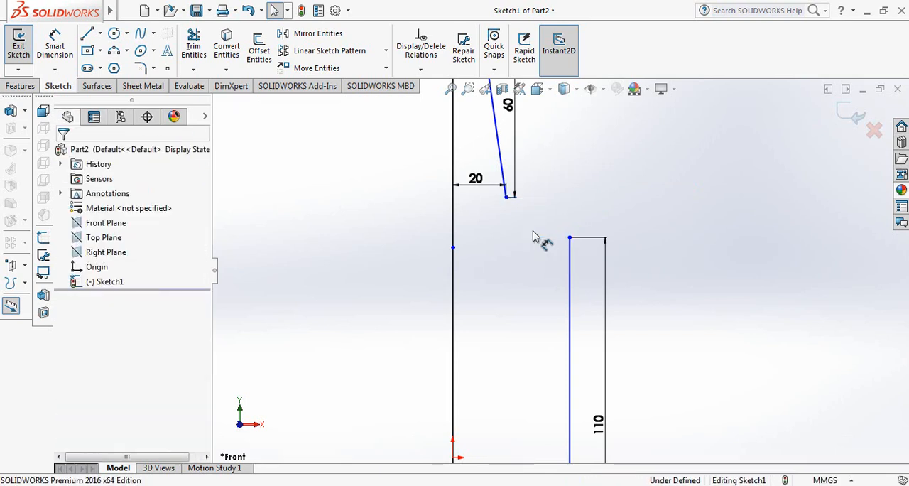
Step: Sketch a horizontal base line about 37 mm long from the axis line's lower end and a slanted line about 12 mm up to the body line
scroll(523, 229, "up", 3)
scroll(544, 423, "down", 4)
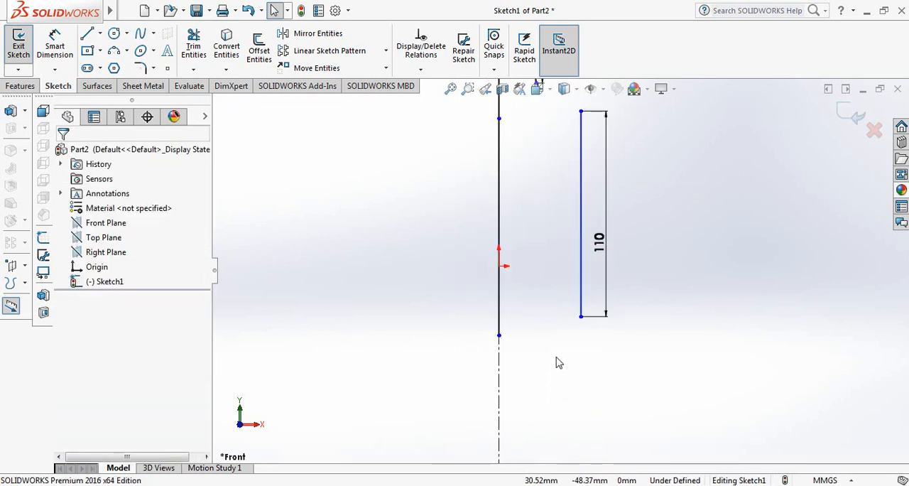
scroll(566, 255, "down", 2)
left_click(86, 35)
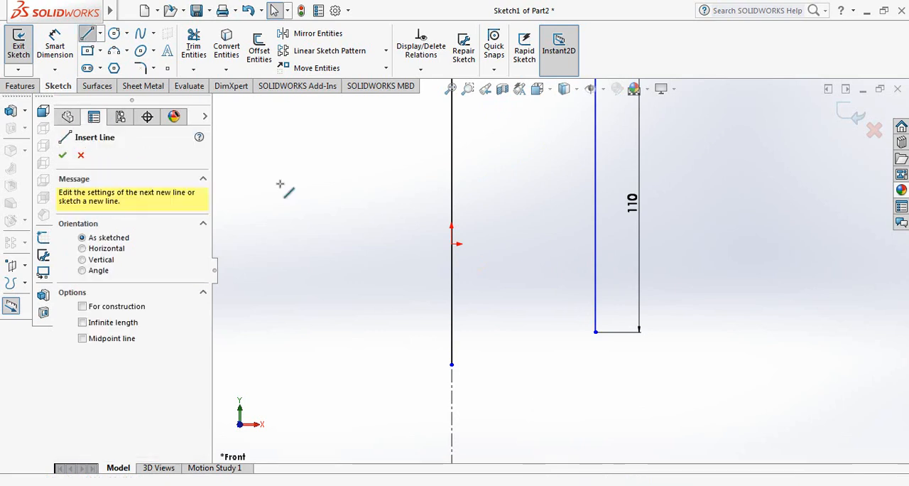
left_click(452, 365)
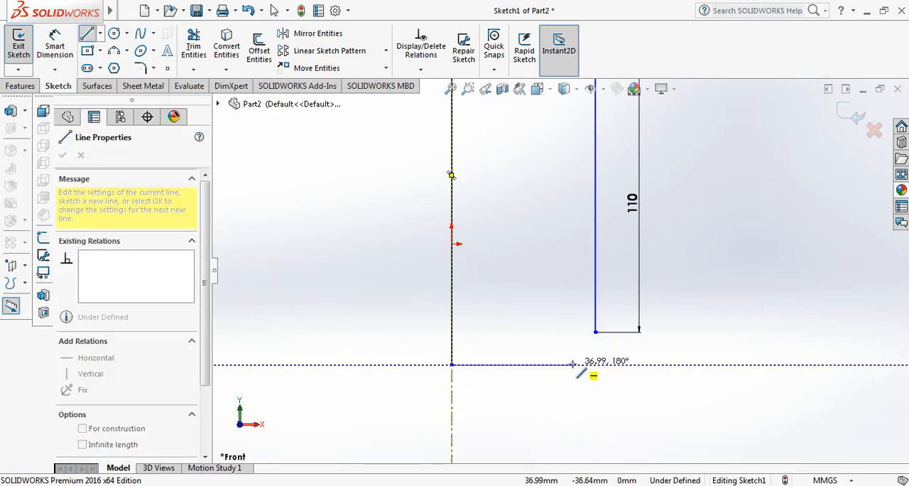
left_click(572, 364)
left_click(594, 332)
right_click(598, 335)
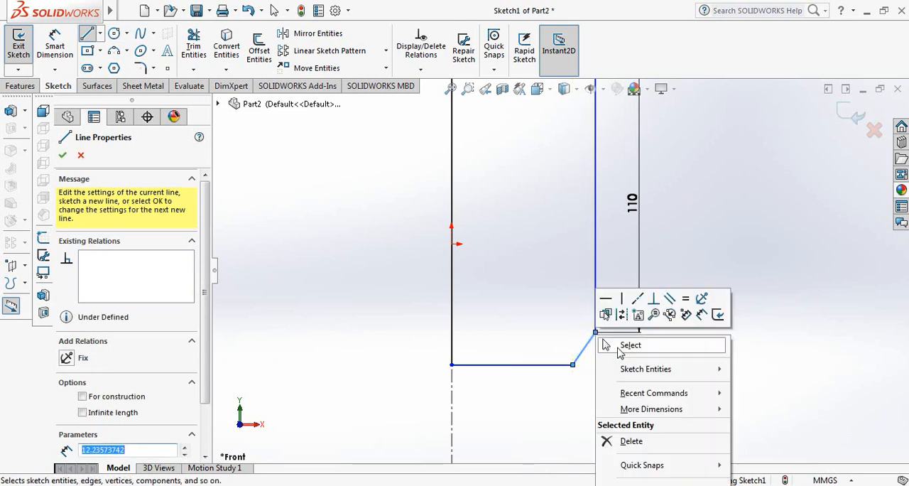
left_click(629, 345)
Step: Dimension the vertical height of the slanted line at the base corner as 7.5 mm
left_click(54, 44)
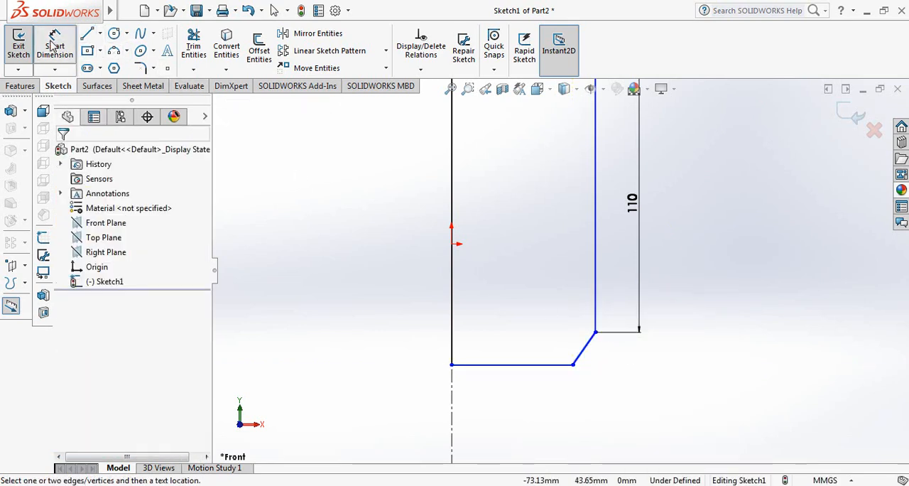
left_click(589, 348)
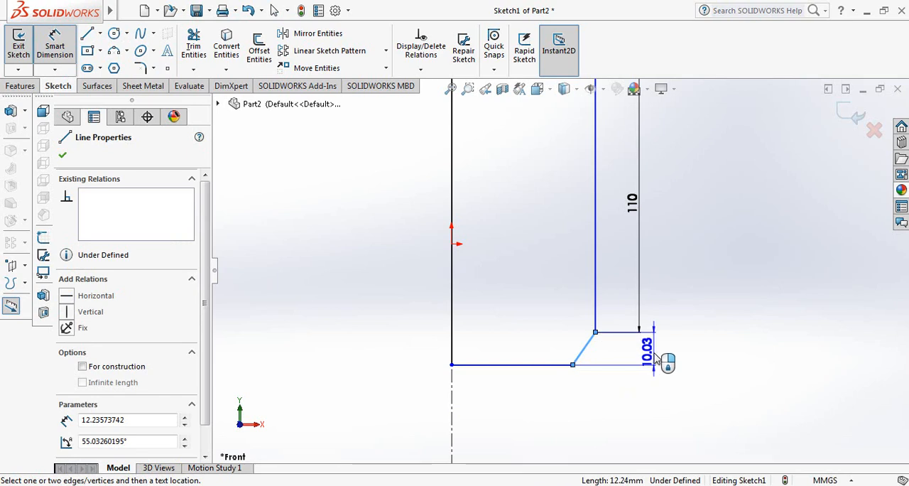
left_click(656, 361)
type("7.")
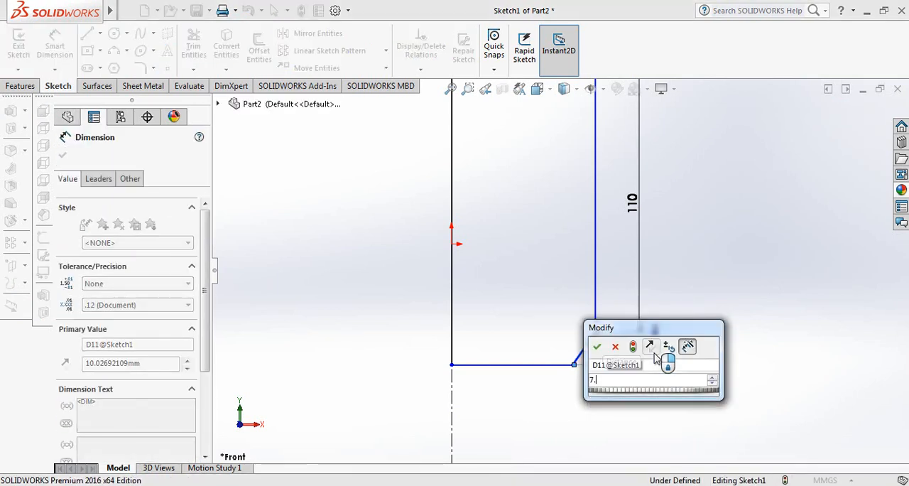
type("5")
key("Return")
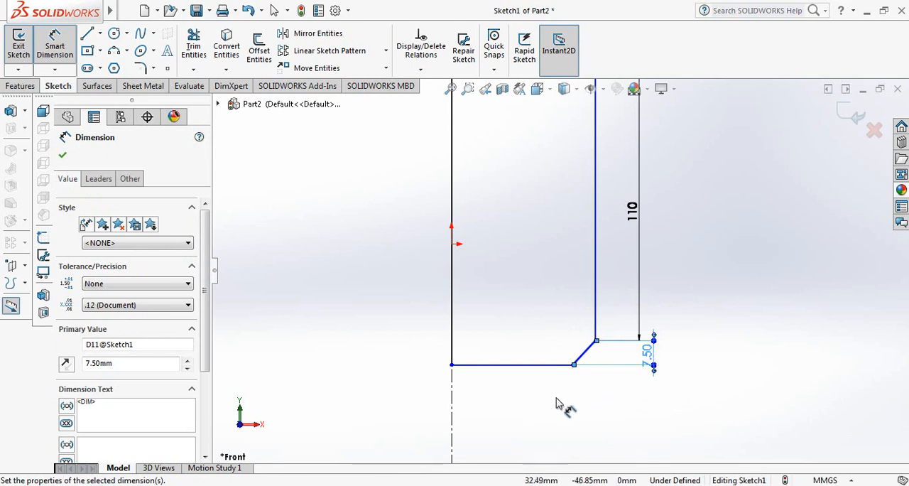
Step: Dimension the horizontal distance between the vertical axis line and the body line as 30 mm
left_click(595, 320)
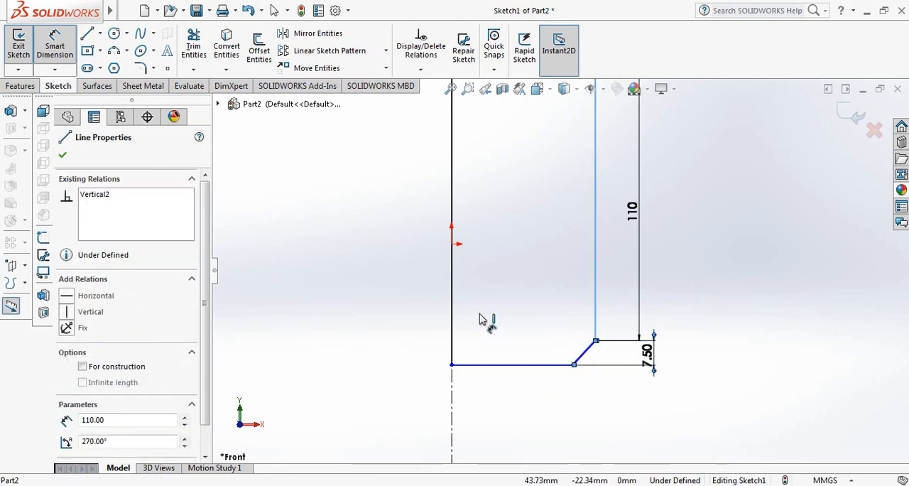
left_click(518, 365)
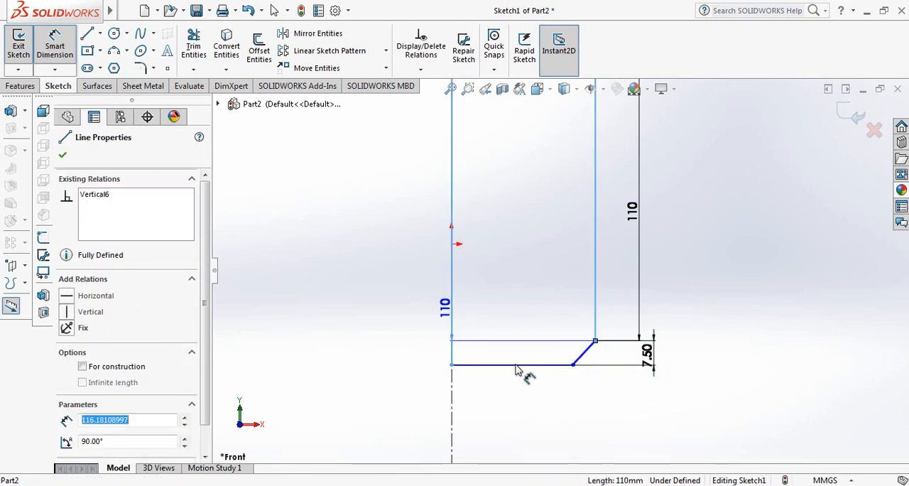
left_click(547, 418)
type("3")
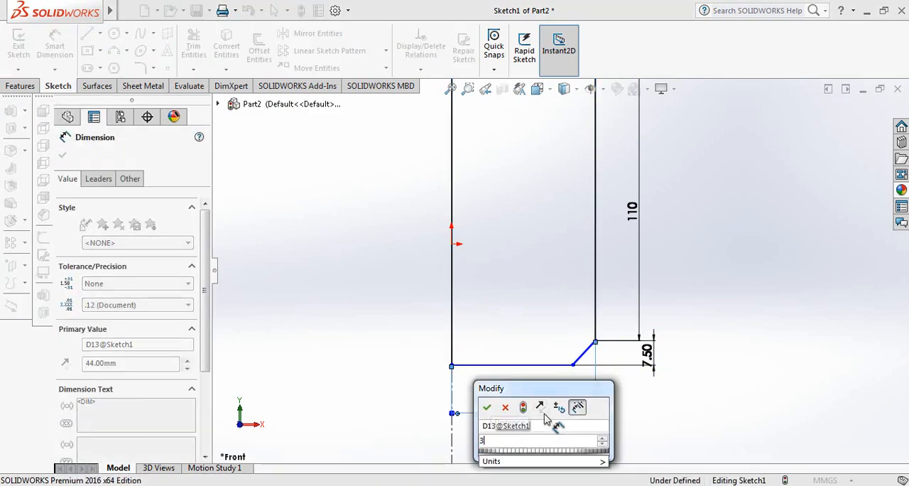
type("0")
key("Return")
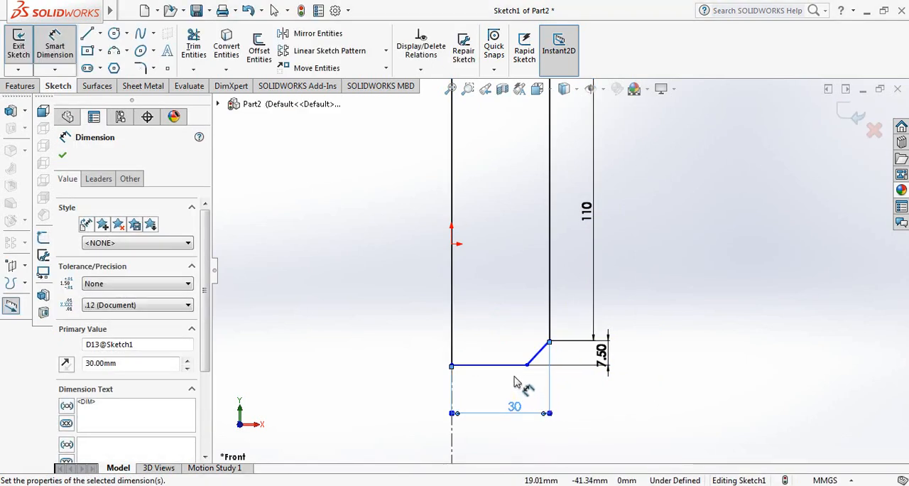
Step: Dimension the horizontal base line of the bottle profile as 25 mm long
left_click(514, 369)
left_click(497, 378)
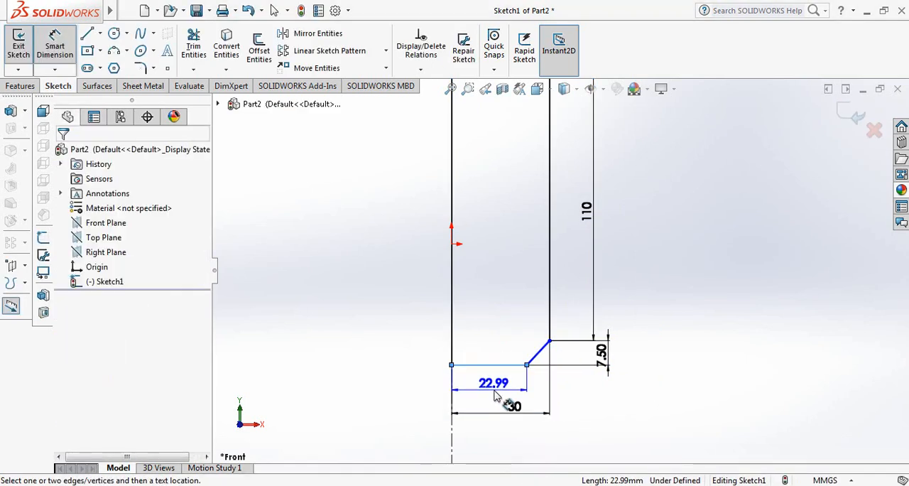
type("25")
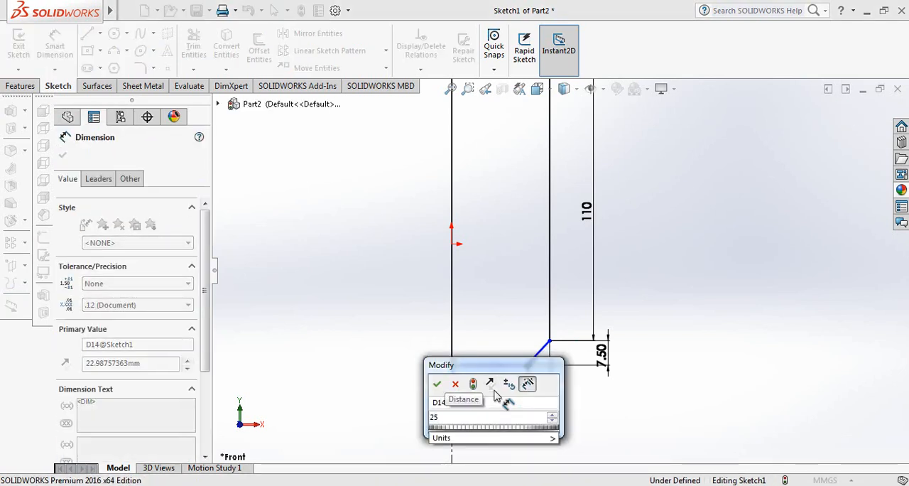
key("Return")
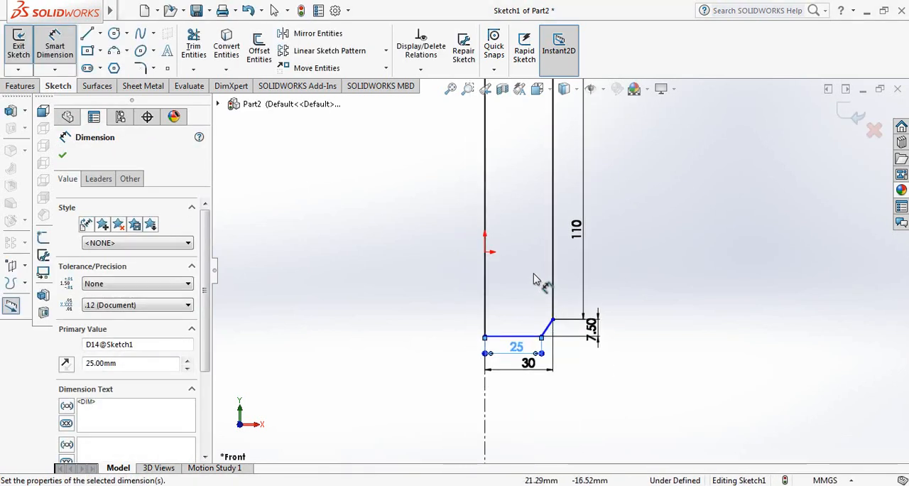
Step: Sketch a slanted shoulder line from the neck line's lower endpoint to the upper endpoint of the vertical body line
scroll(535, 279, "up", 3)
scroll(575, 135, "down", 5)
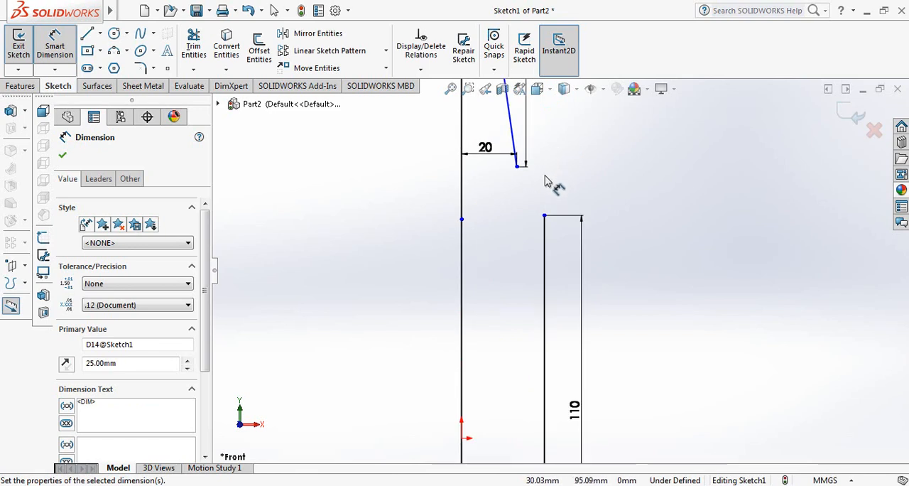
left_click(88, 34)
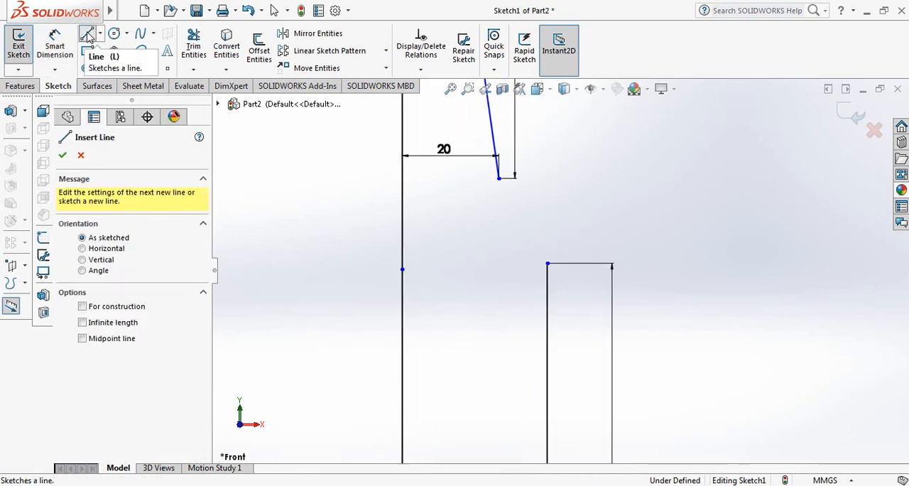
left_click(498, 179)
left_click(547, 264)
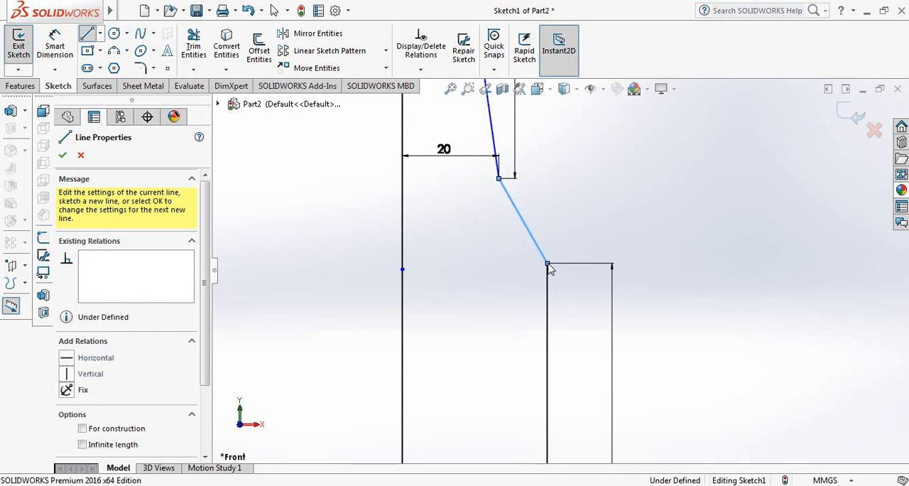
right_click(547, 265)
left_click(579, 277)
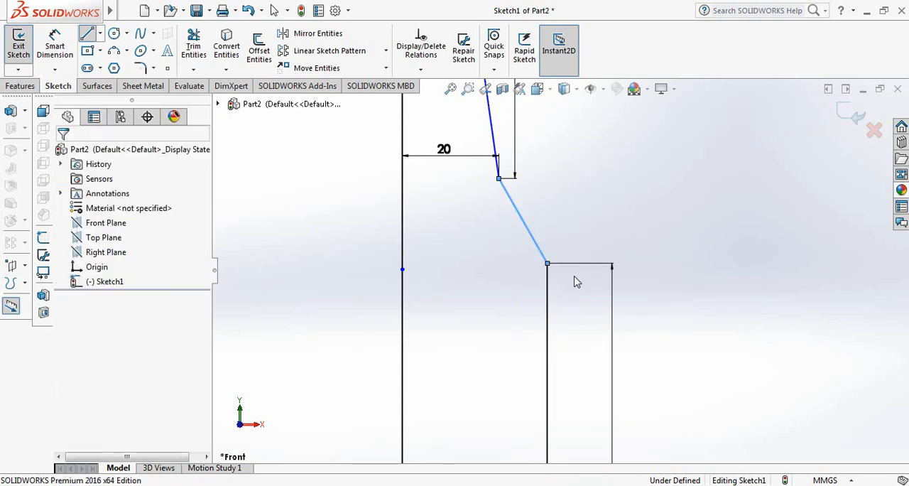
Step: Dimension the vertical height of the slanted shoulder line as 15 mm and finish dimensioning
left_click(55, 46)
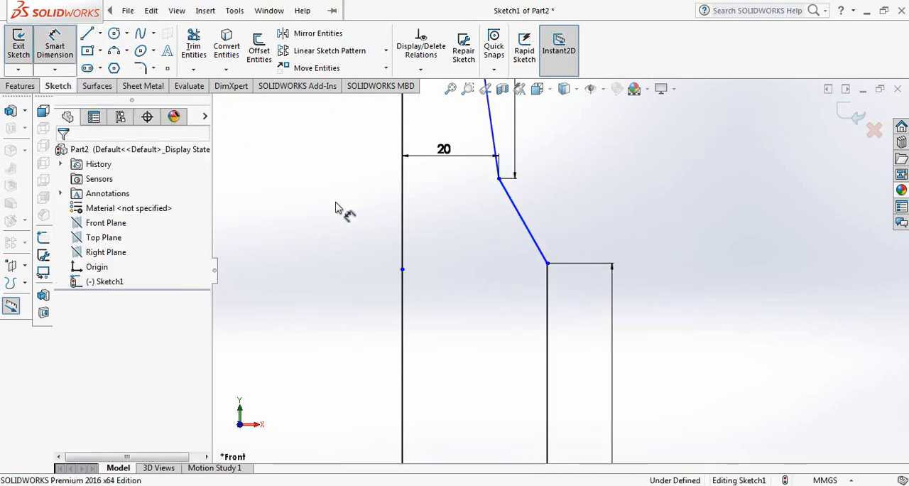
left_click(511, 206)
left_click(612, 221)
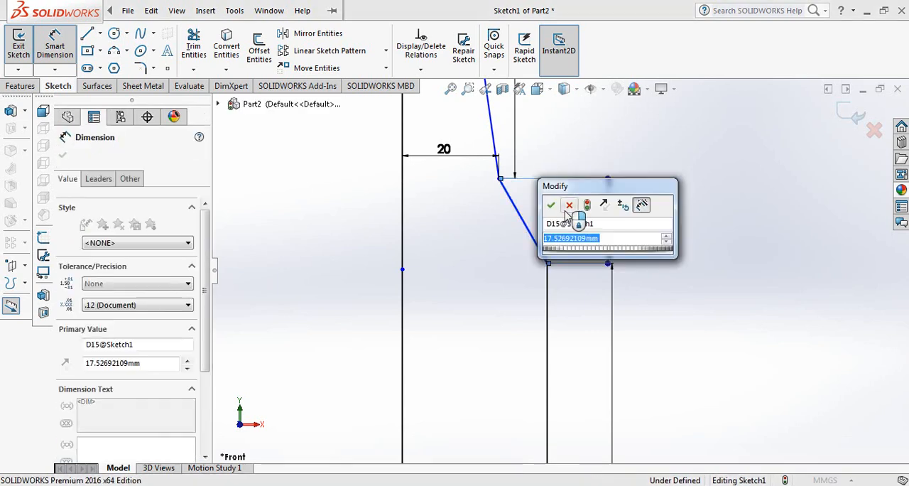
type("15")
key("Return")
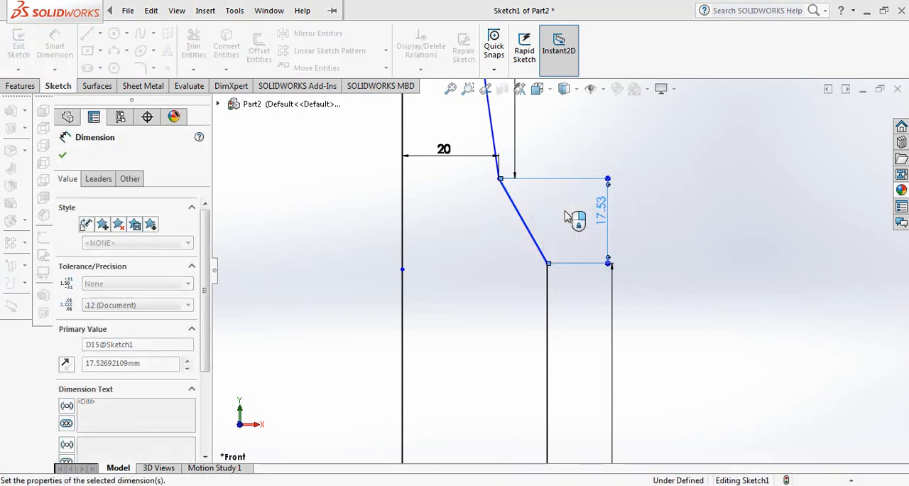
scroll(501, 229, "up", 3)
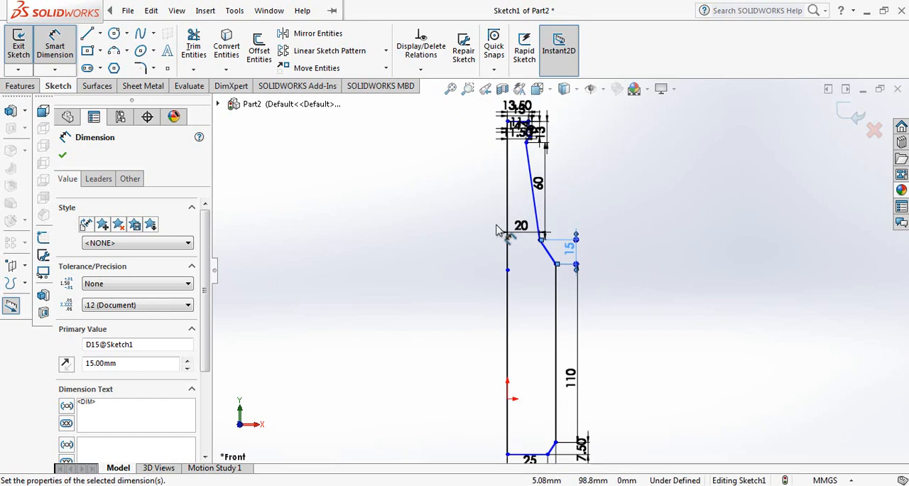
scroll(568, 238, "down", 3)
scroll(550, 245, "up", 5)
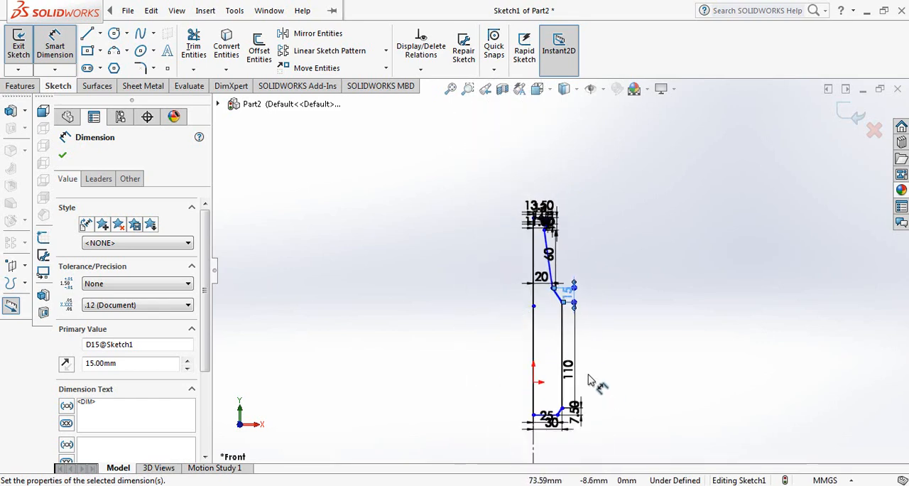
scroll(586, 359, "down", 3)
scroll(500, 319, "up", 1)
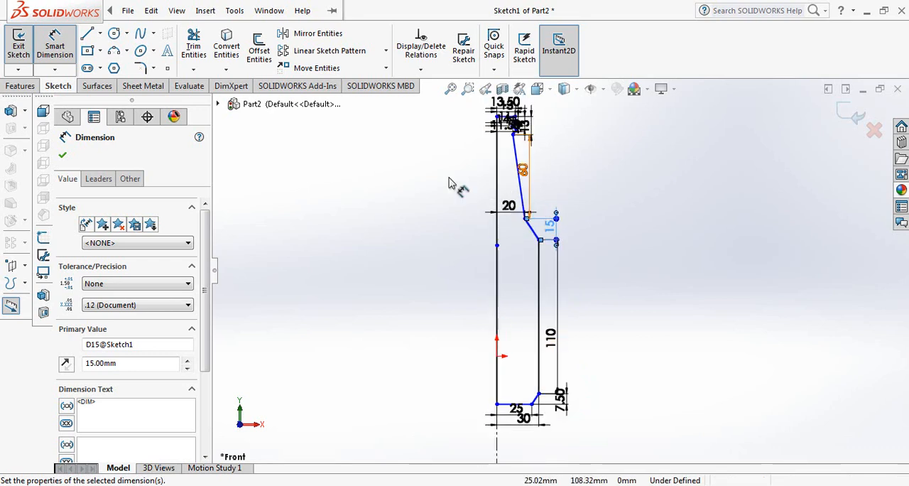
left_click(63, 157)
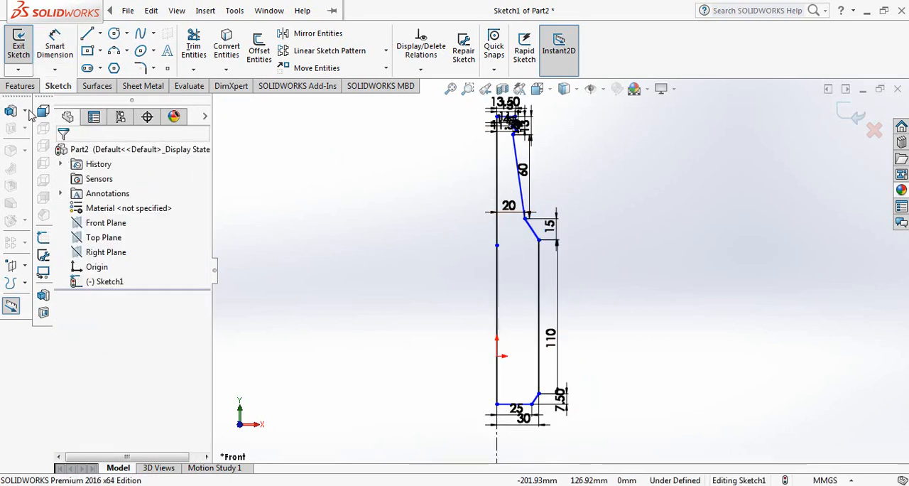
Step: Revolve the closed half-profile 360 degrees about the vertical axis line into a solid bottle
left_click(21, 86)
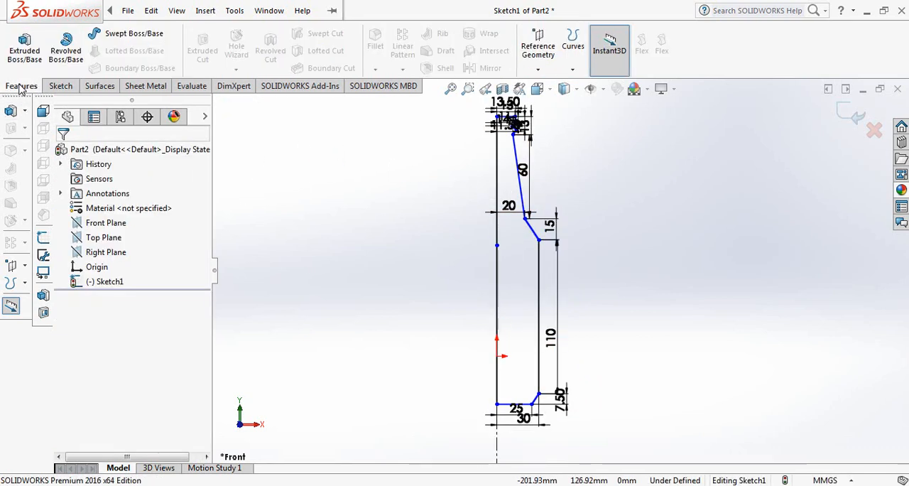
left_click(66, 50)
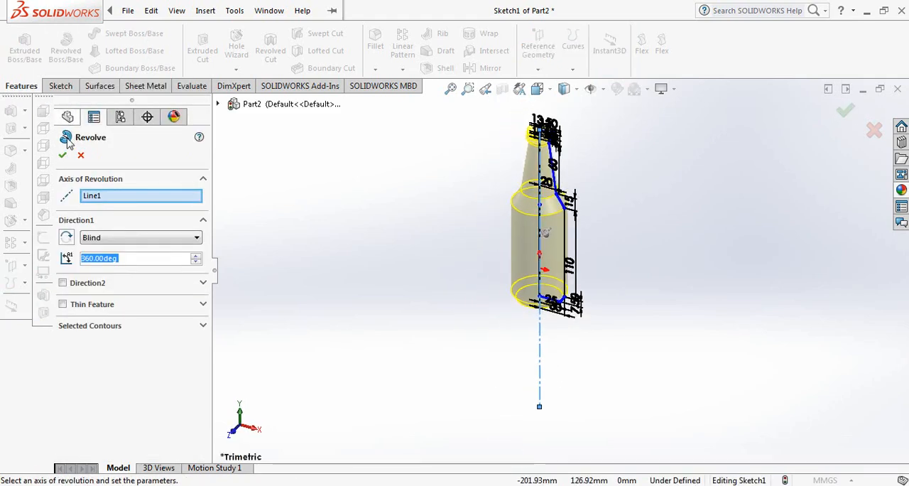
left_click(64, 155)
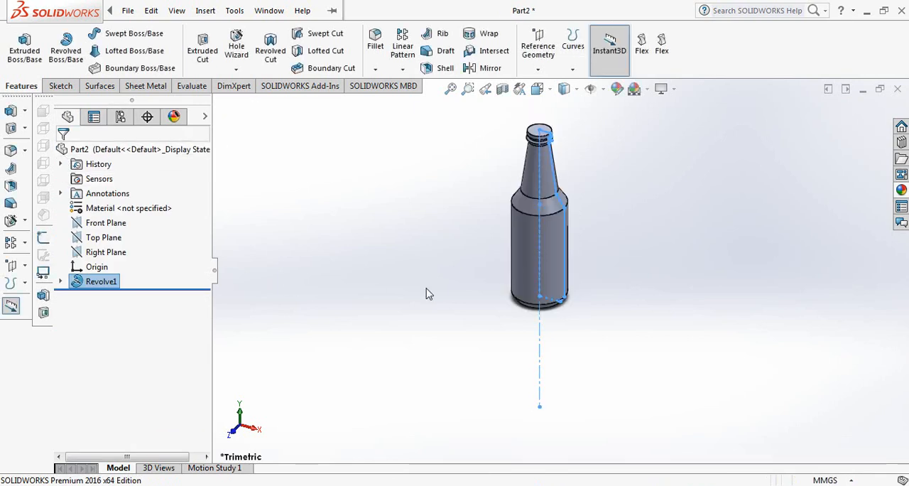
Step: Shell the bottle with a 4 mm wall thickness, removing the flat top face of the neck
scroll(568, 197, "down", 5)
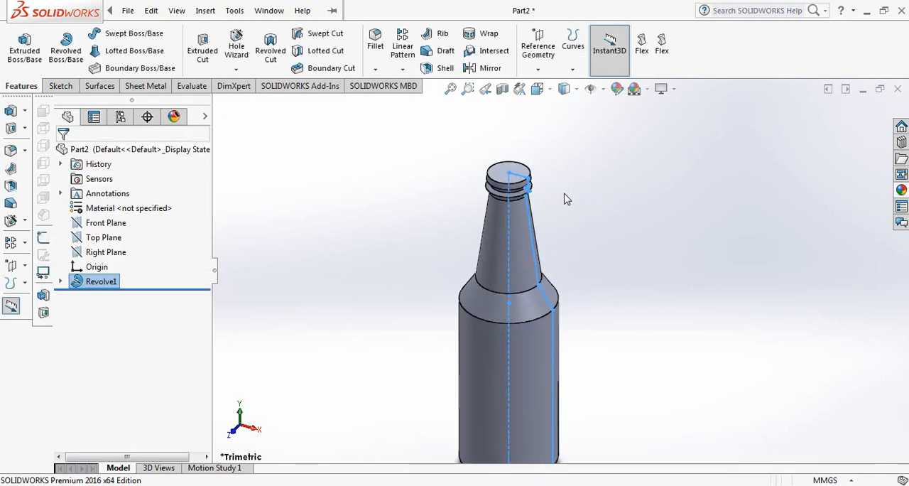
middle_click_drag(563, 197, 515, 155)
scroll(524, 273, "up", 1)
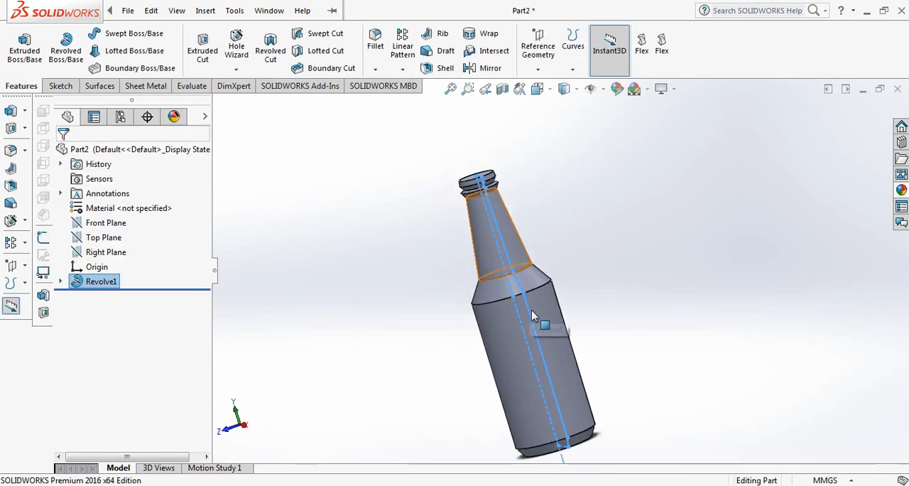
scroll(531, 309, "down", 1)
scroll(469, 292, "up", 1)
scroll(477, 314, "down", 1)
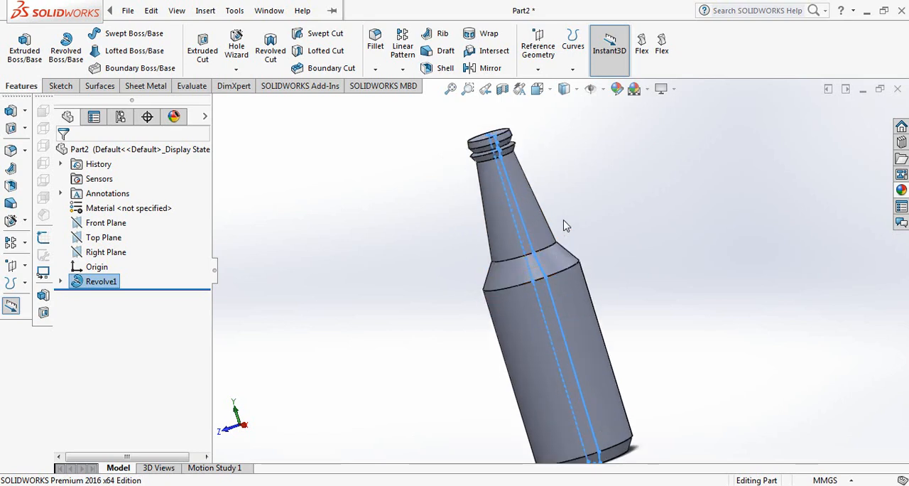
middle_click_drag(549, 183, 558, 158)
scroll(558, 158, "down", 3)
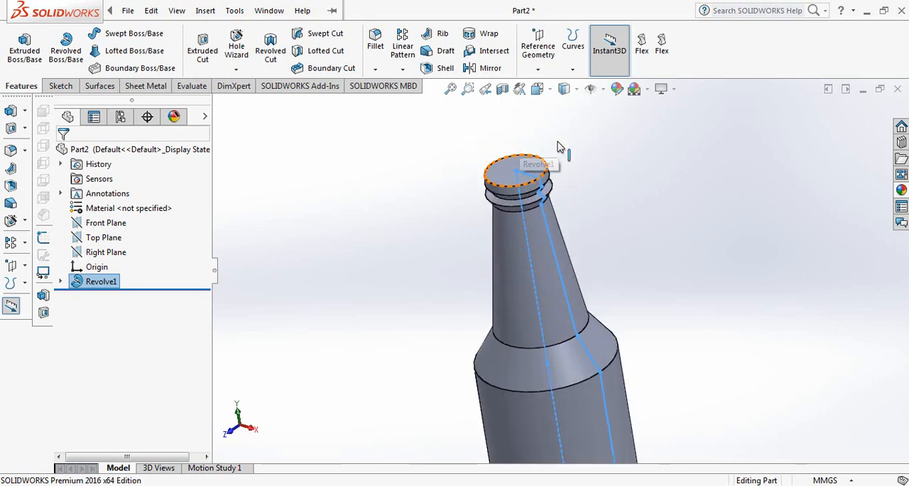
left_click(441, 67)
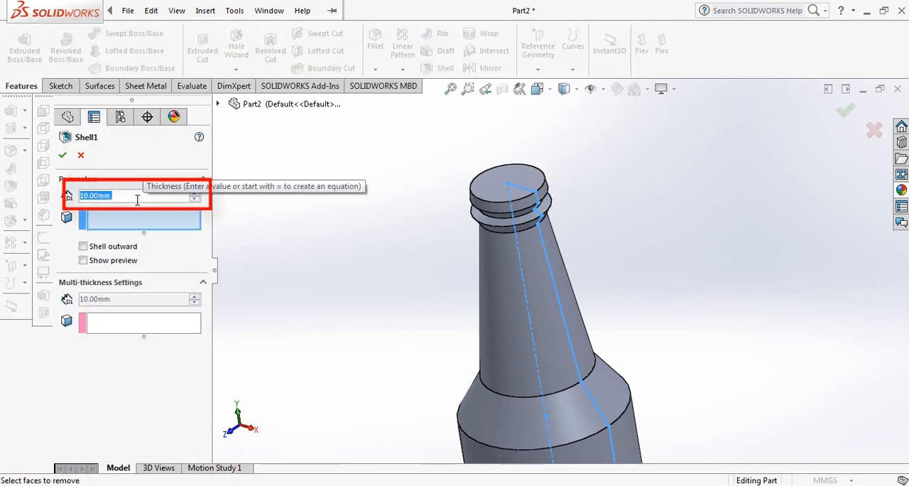
type("4")
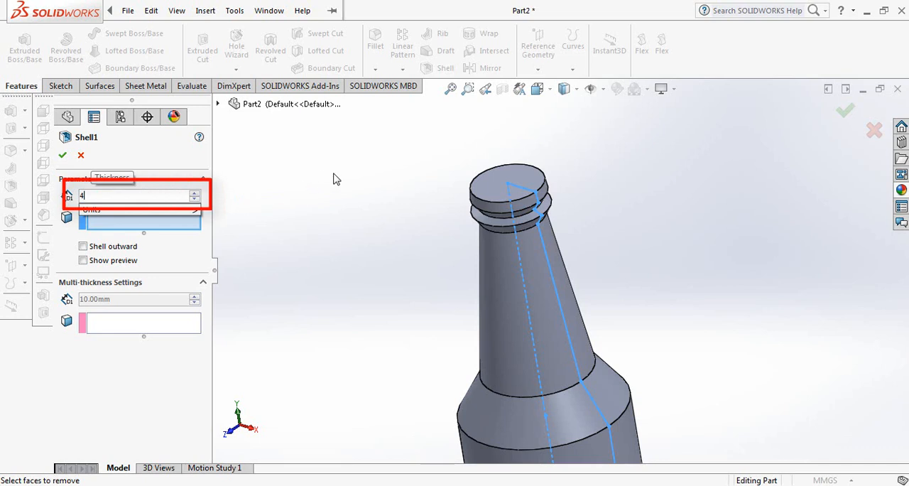
key("Return")
left_click(512, 181)
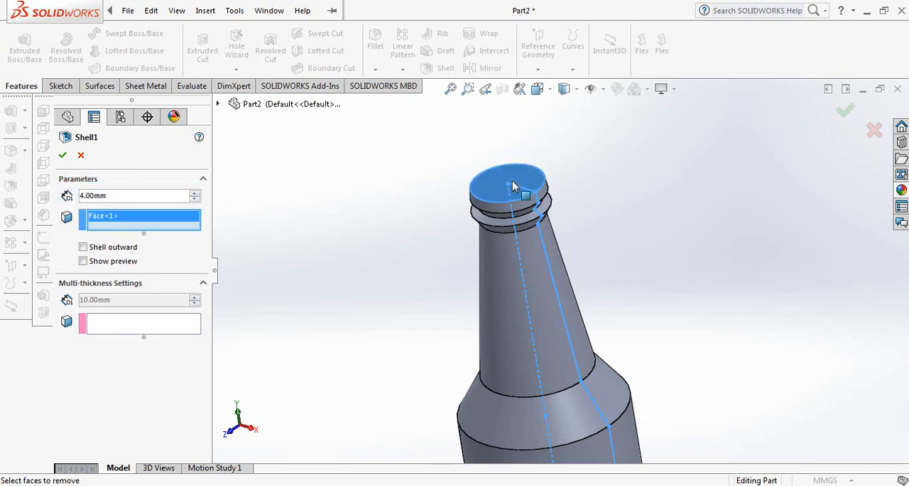
left_click(62, 156)
Step: Fillet the two circular edges bounding the conical shoulder with a symmetric 20 mm radius
middle_click_drag(365, 251, 348, 245)
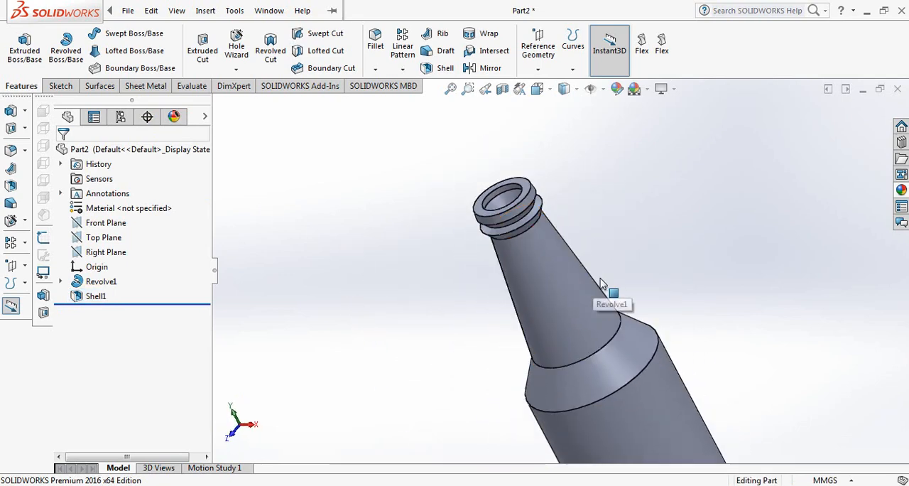
scroll(600, 278, "down", 2)
scroll(570, 276, "up", 4)
scroll(622, 368, "down", 3)
scroll(586, 341, "up", 1)
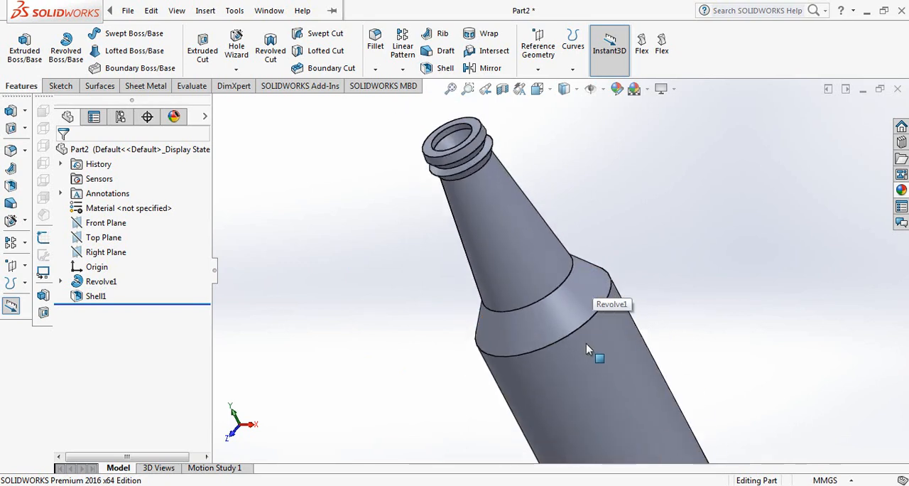
scroll(586, 345, "up", 3)
scroll(593, 339, "down", 2)
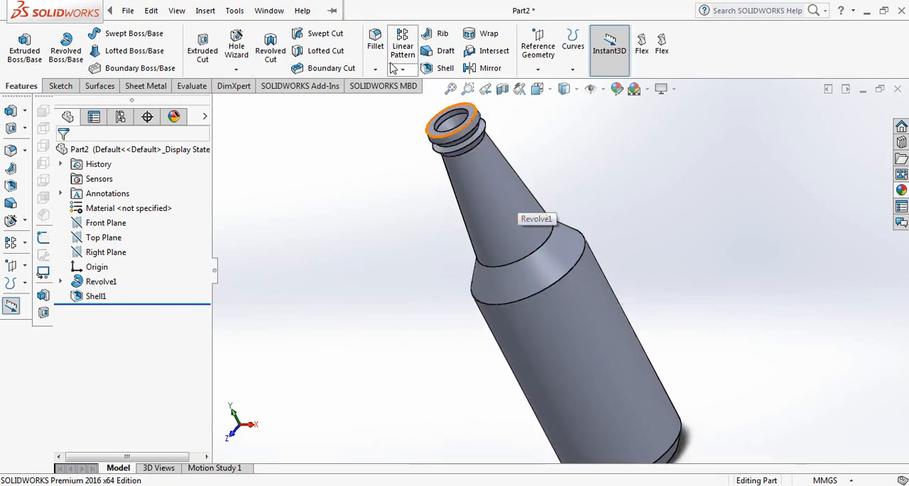
left_click(380, 36)
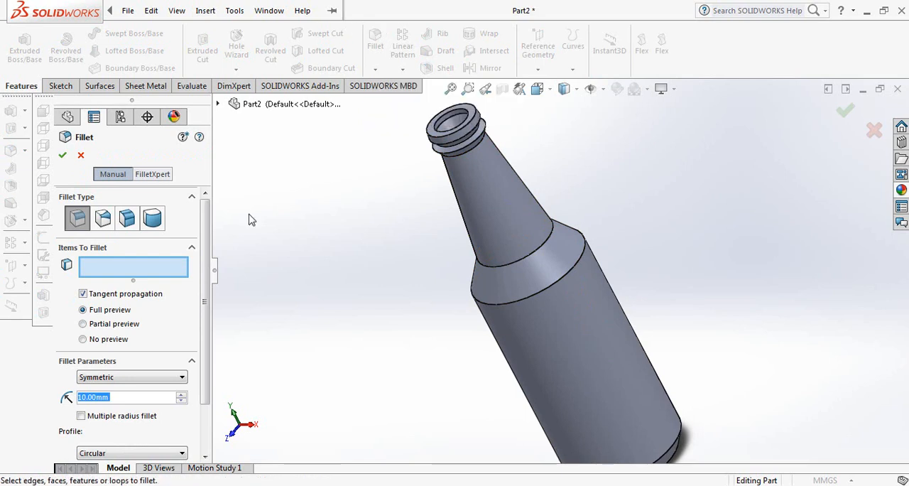
type("20")
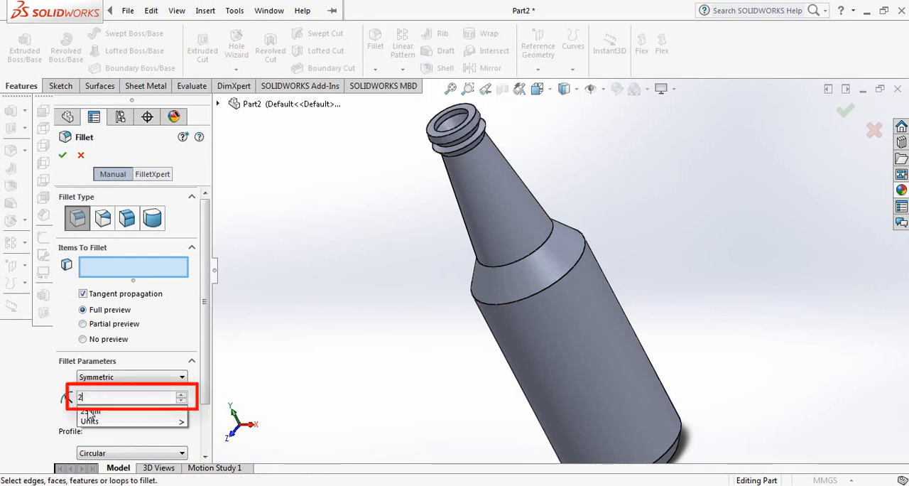
left_click(540, 255)
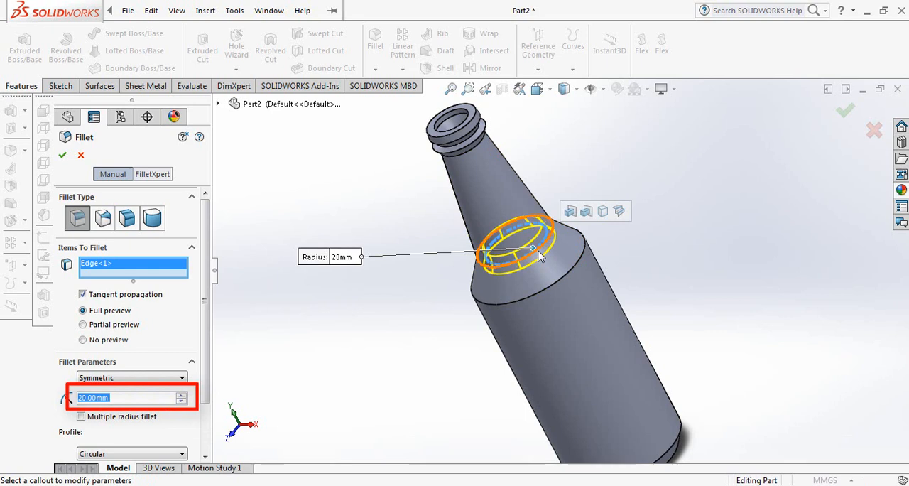
left_click(553, 284)
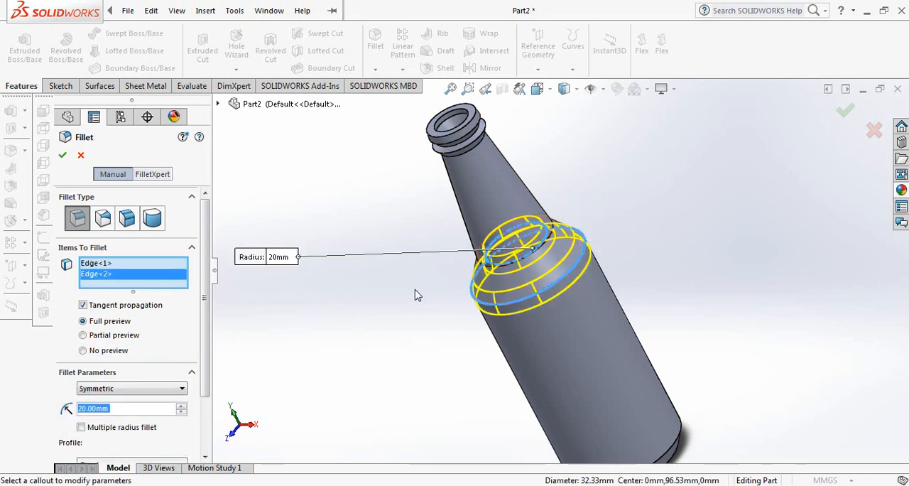
left_click(63, 157)
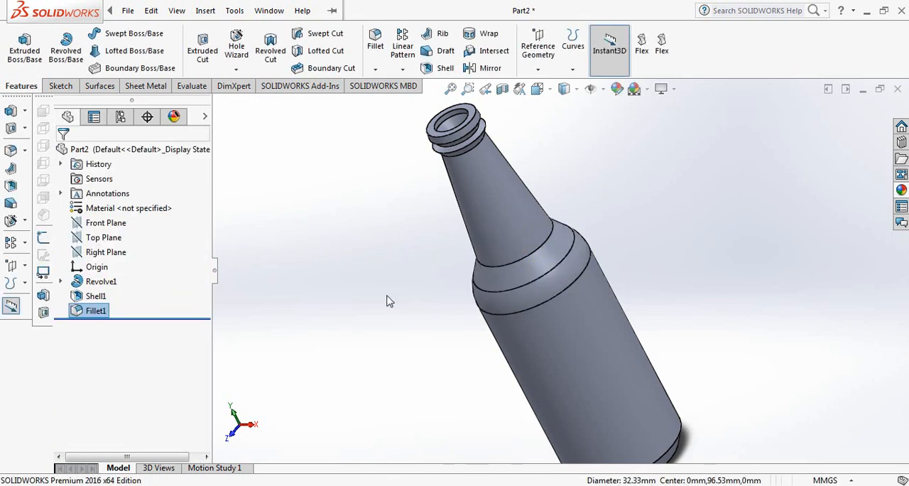
Step: Fillet the two circular edges of the chamfered base with a symmetric 10 mm radius
scroll(376, 292, "up", 3)
scroll(615, 369, "down", 5)
middle_click_drag(611, 363, 574, 323)
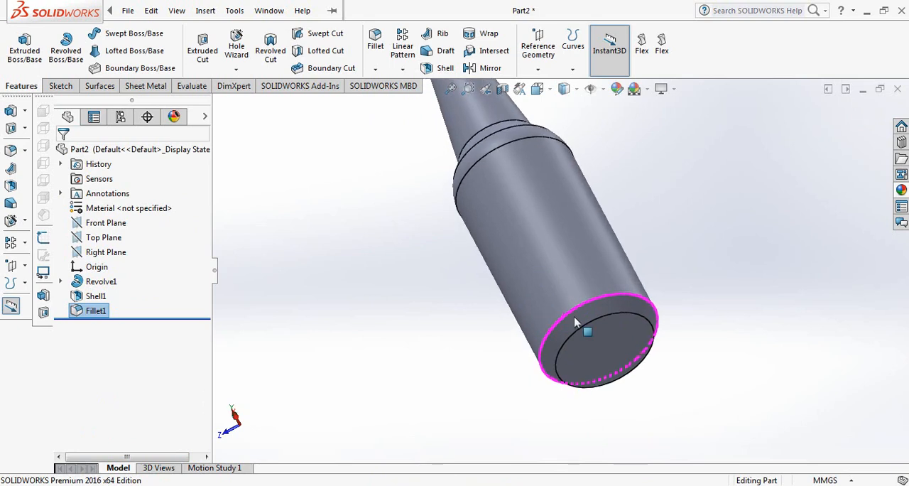
scroll(672, 345, "down", 2)
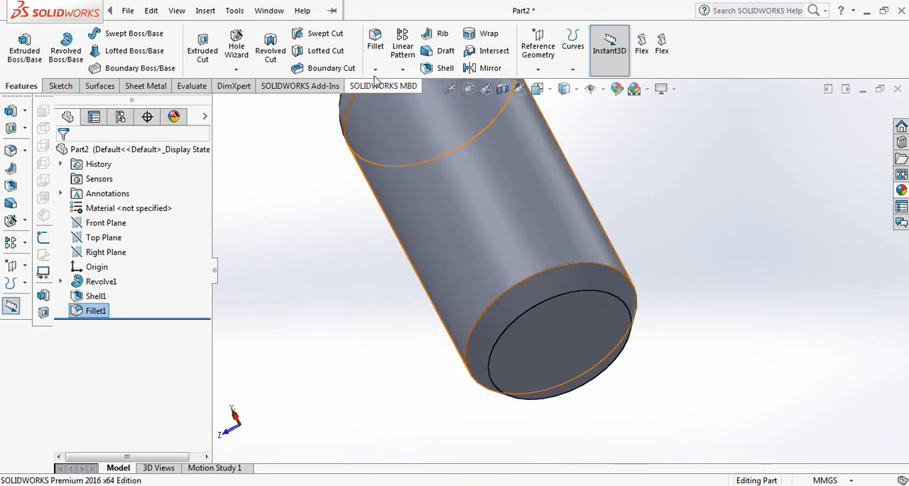
left_click(375, 41)
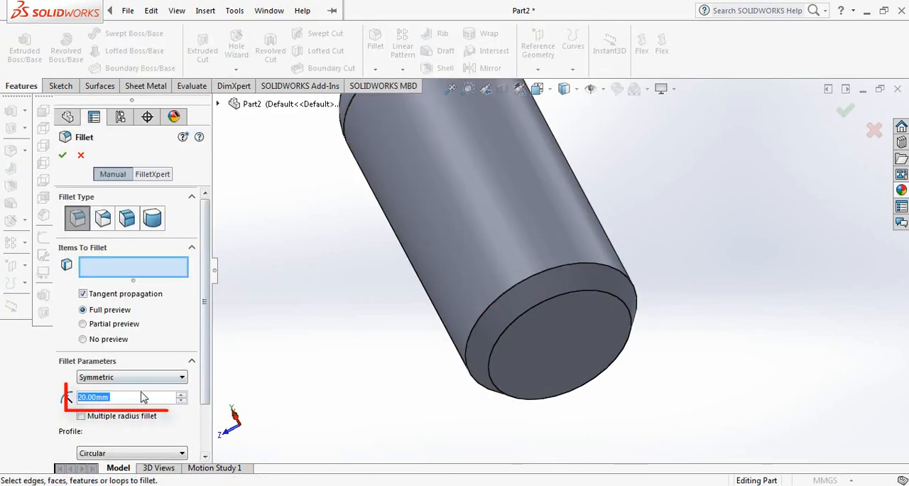
type("10")
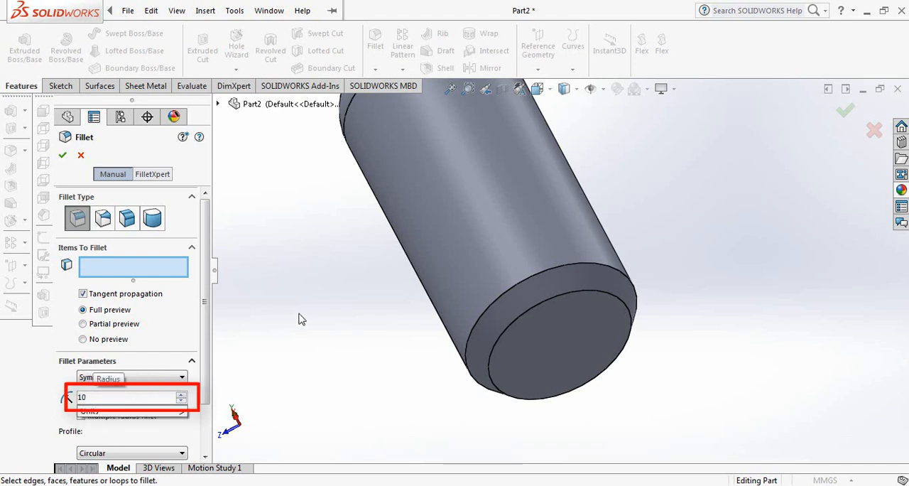
left_click(555, 270)
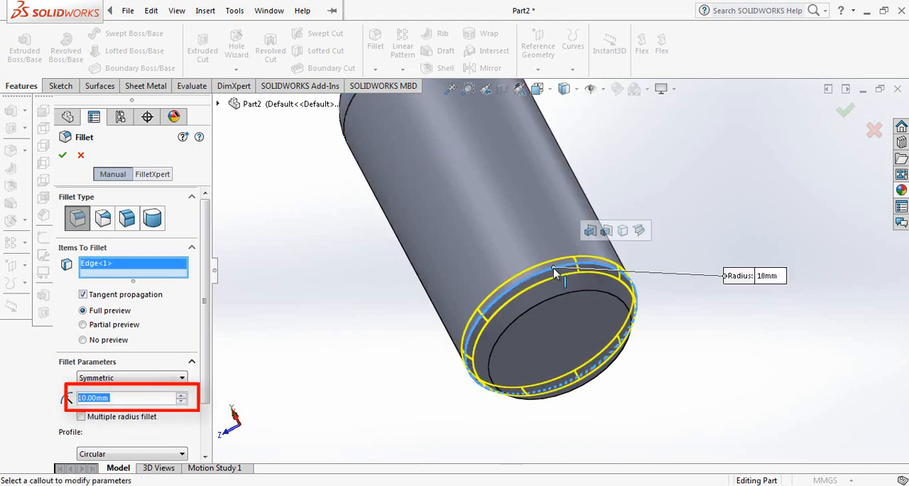
left_click(549, 303)
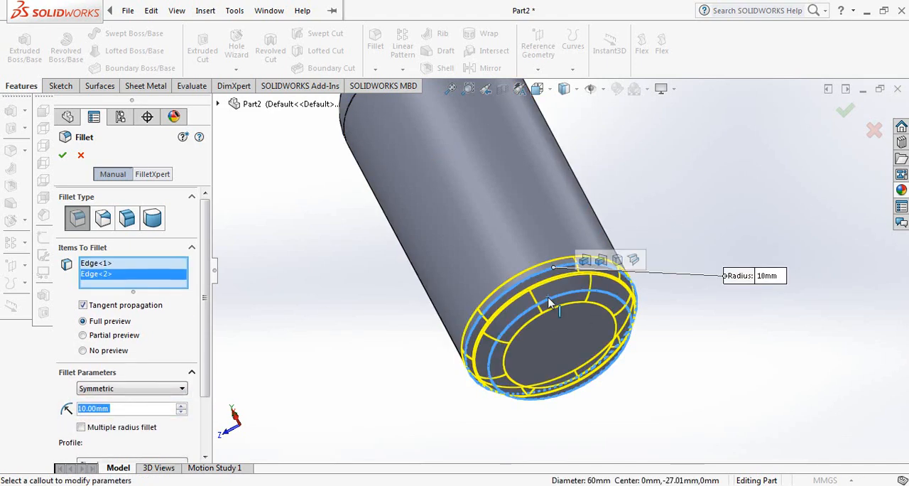
left_click(62, 157)
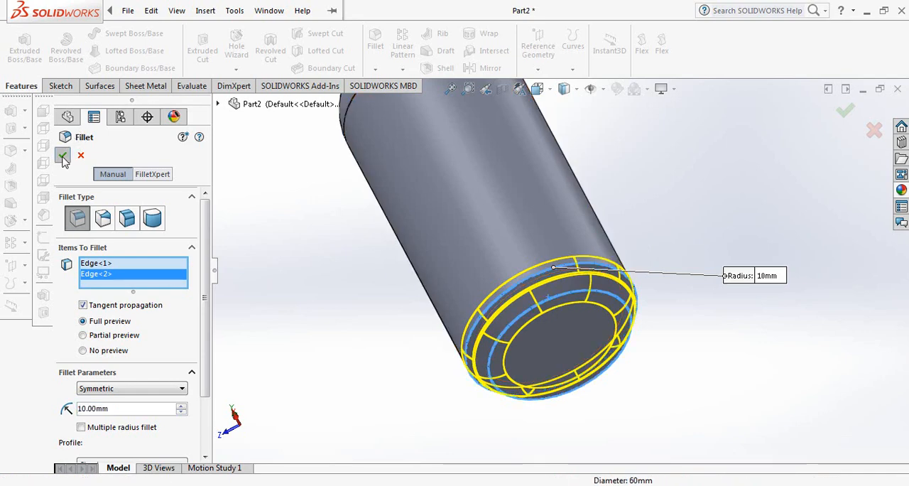
Step: Fillet the five outer circular edges of the neck's lip and the collar below it with a symmetric 1 mm radius
scroll(303, 253, "up", 1)
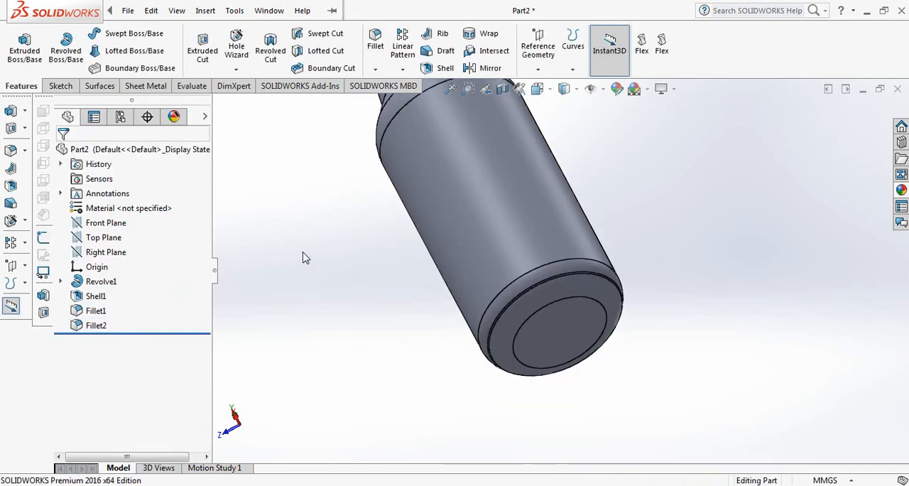
middle_click_drag(303, 253, 379, 334)
scroll(366, 325, "up", 5)
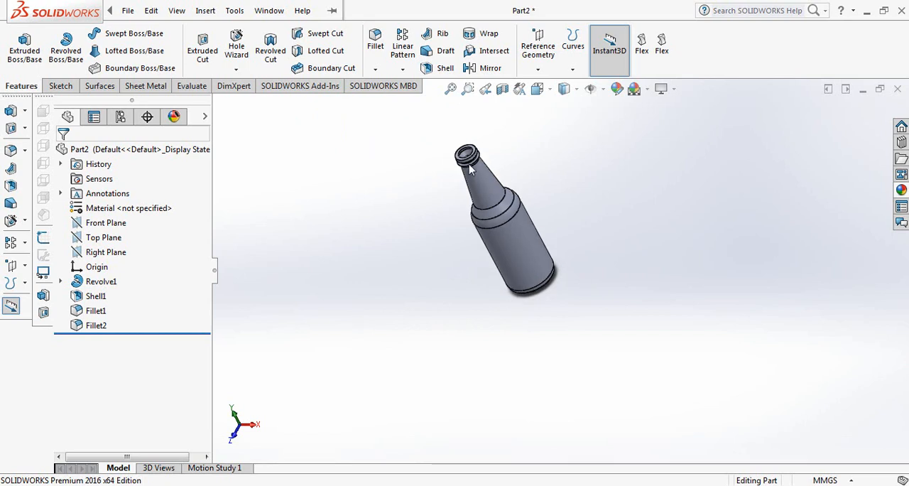
scroll(547, 183, "down", 5)
middle_click_drag(547, 184, 503, 172)
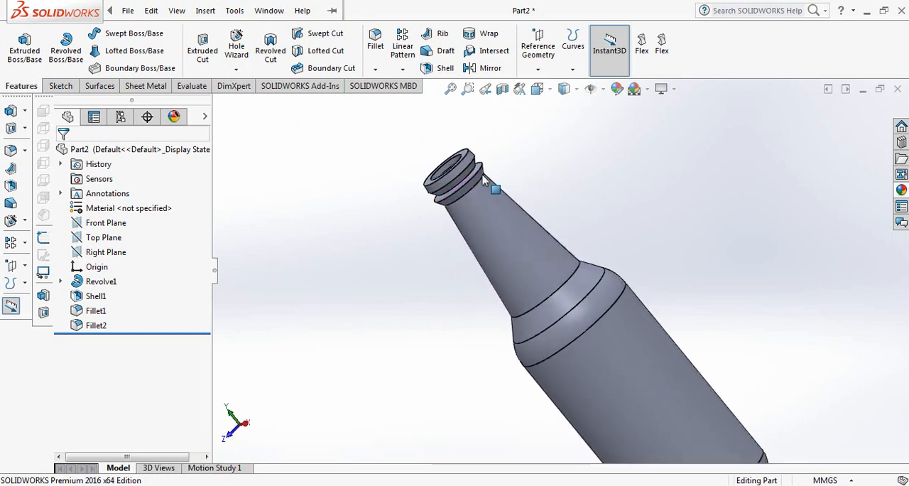
scroll(508, 183, "down", 6)
middle_click_drag(560, 216, 438, 309)
middle_click_drag(341, 317, 340, 285)
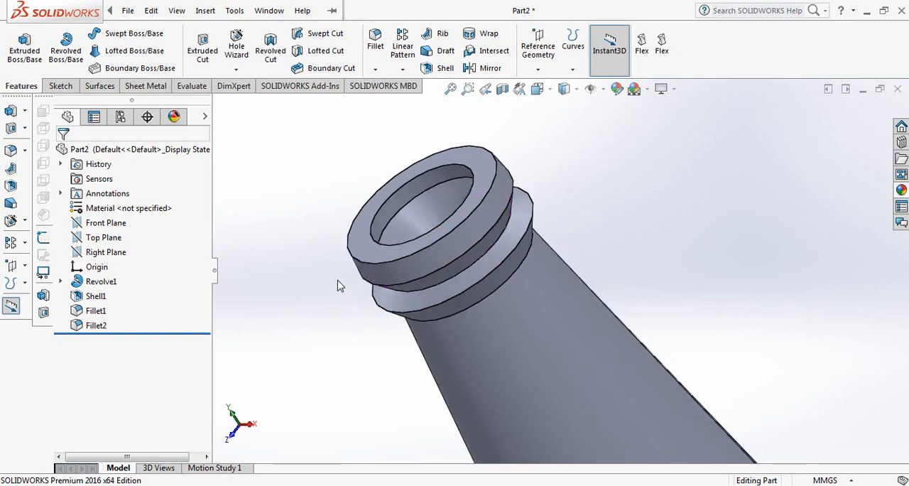
left_click(375, 41)
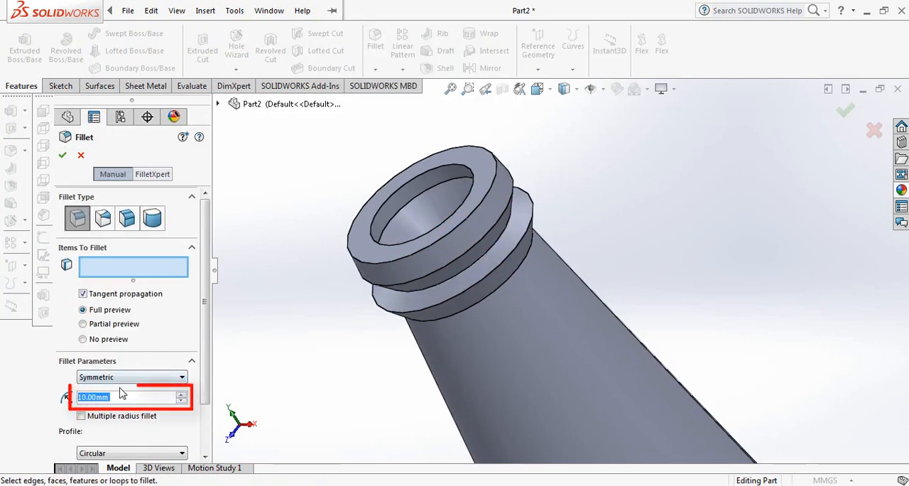
type("1")
key("Return")
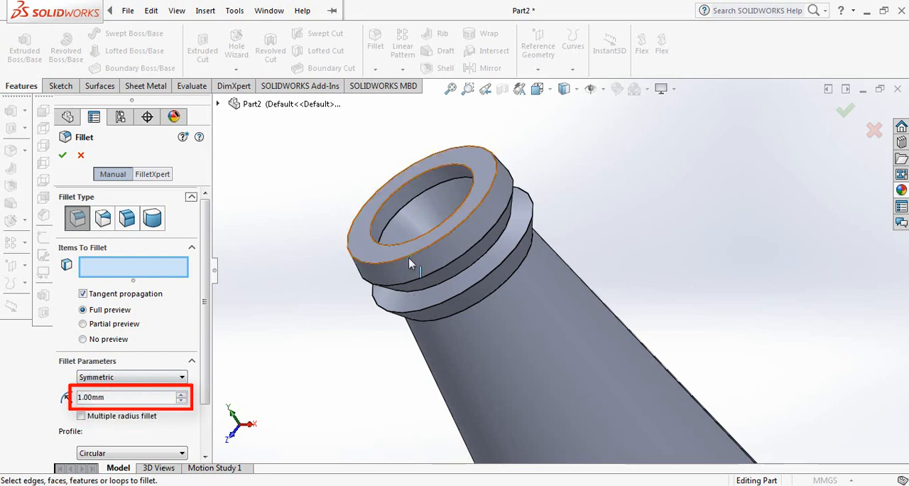
left_click(430, 252)
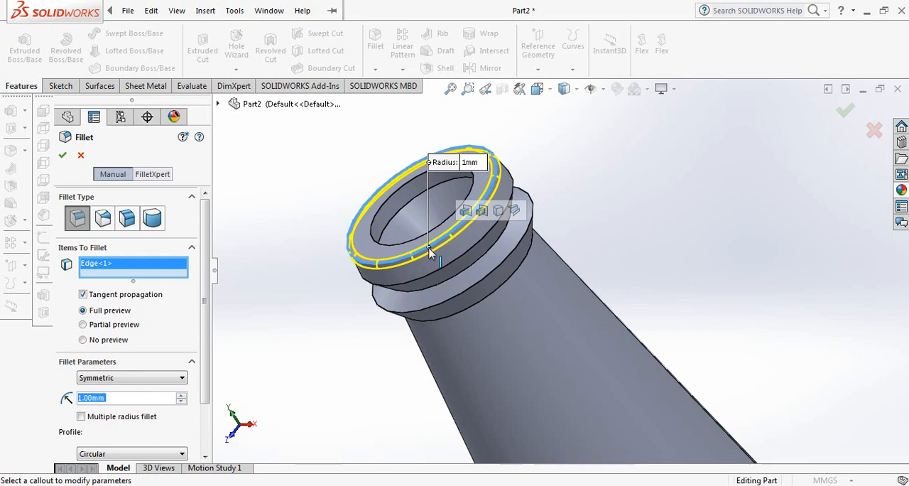
left_click(467, 267)
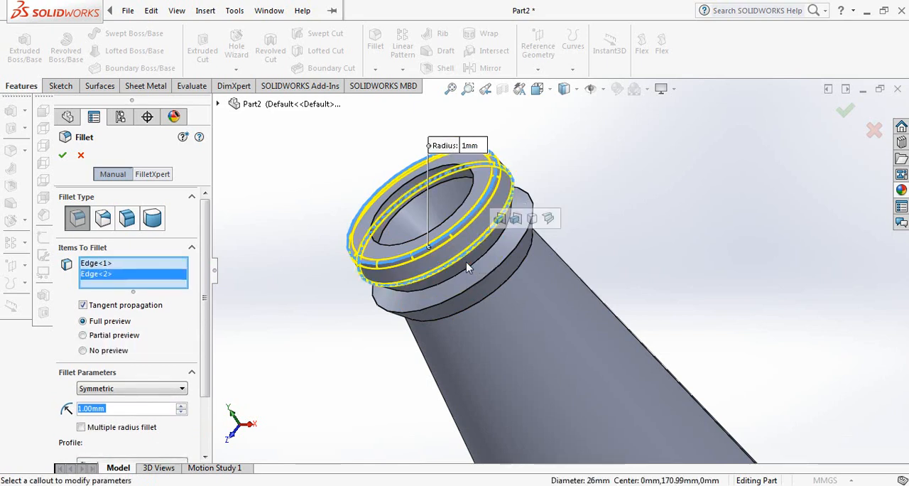
left_click(467, 266)
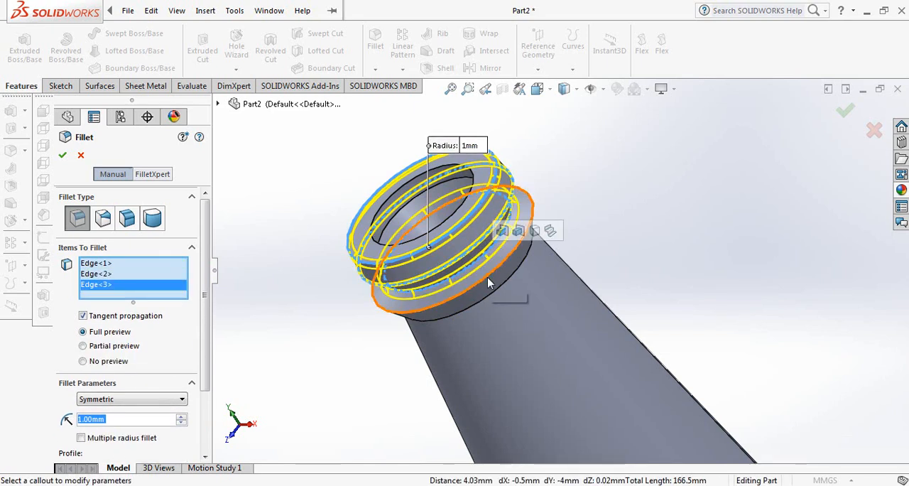
left_click(487, 283)
left_click(497, 288)
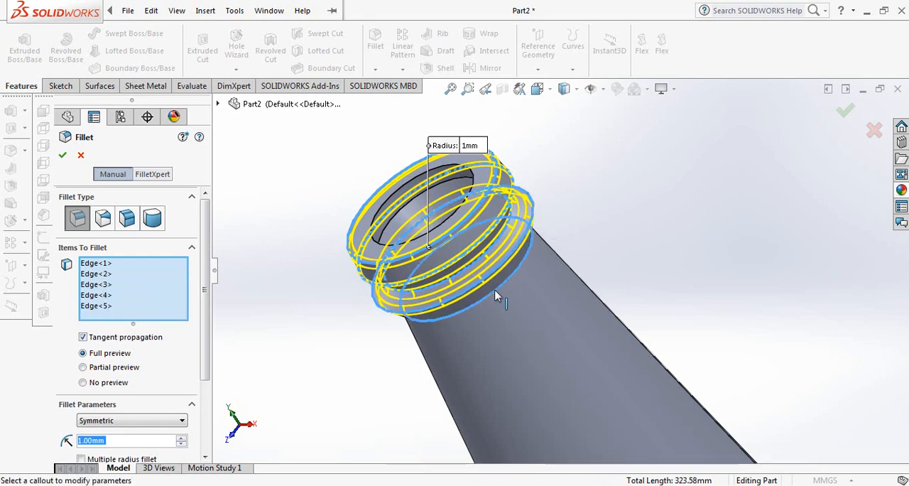
left_click(62, 155)
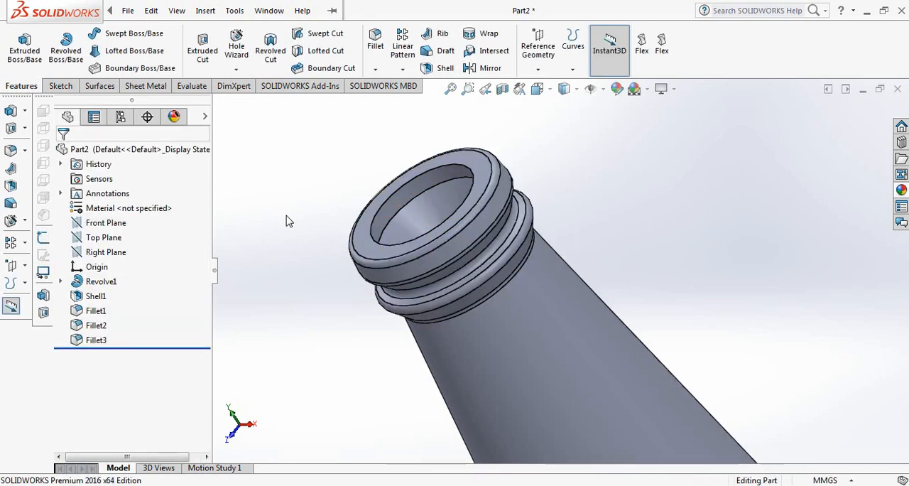
Step: Fillet the three circular edges inside the bottle's mouth and neck with a symmetric 1 mm radius
middle_click_drag(288, 219, 323, 232)
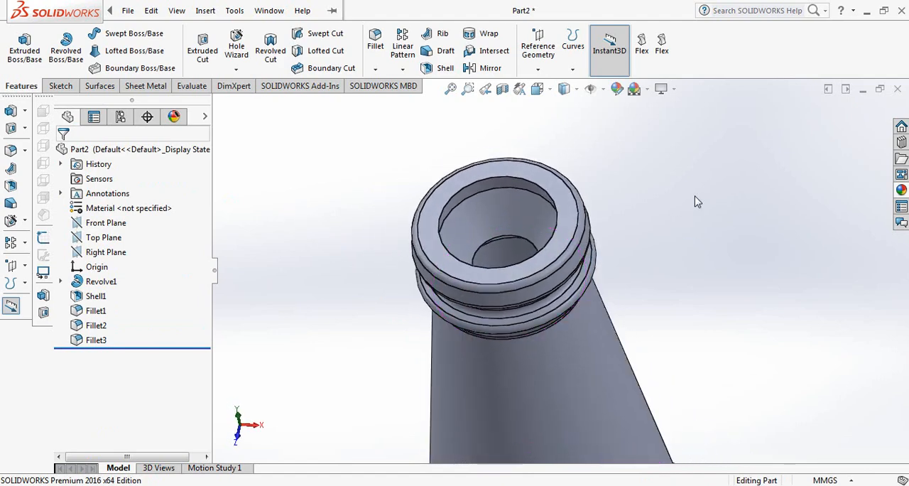
scroll(625, 210, "down", 3)
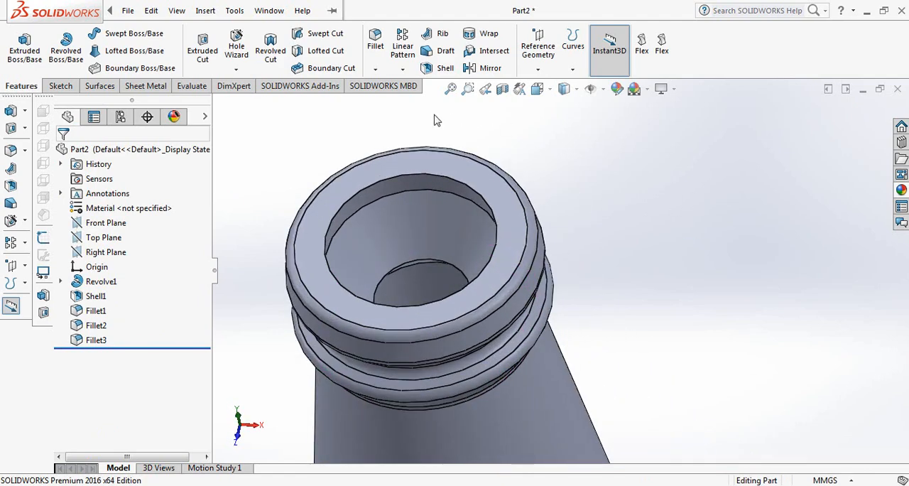
left_click(375, 43)
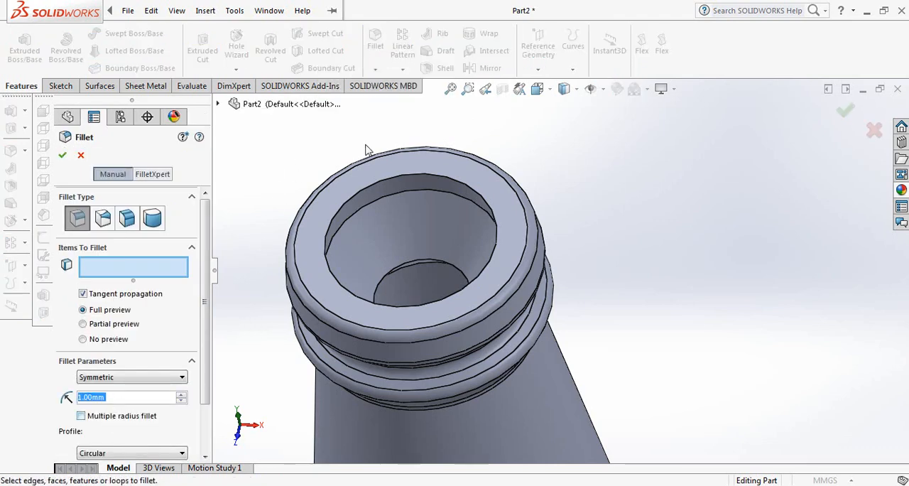
left_click(410, 181)
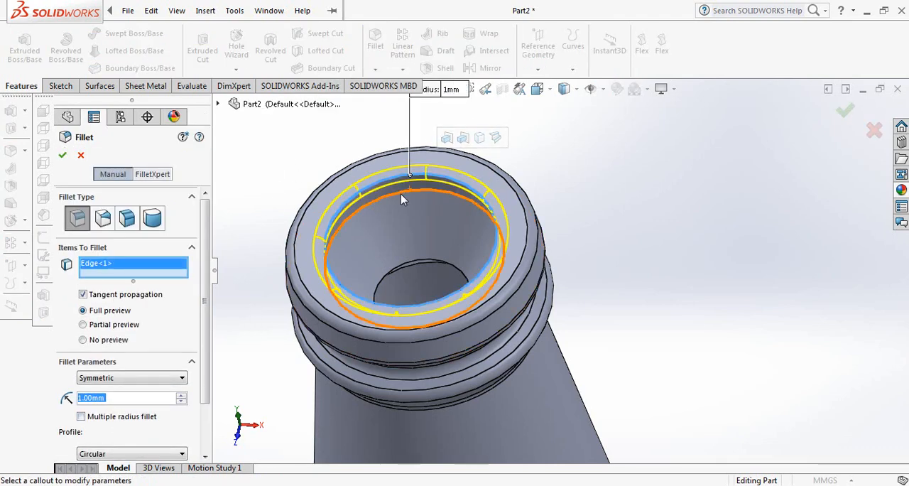
left_click(400, 193)
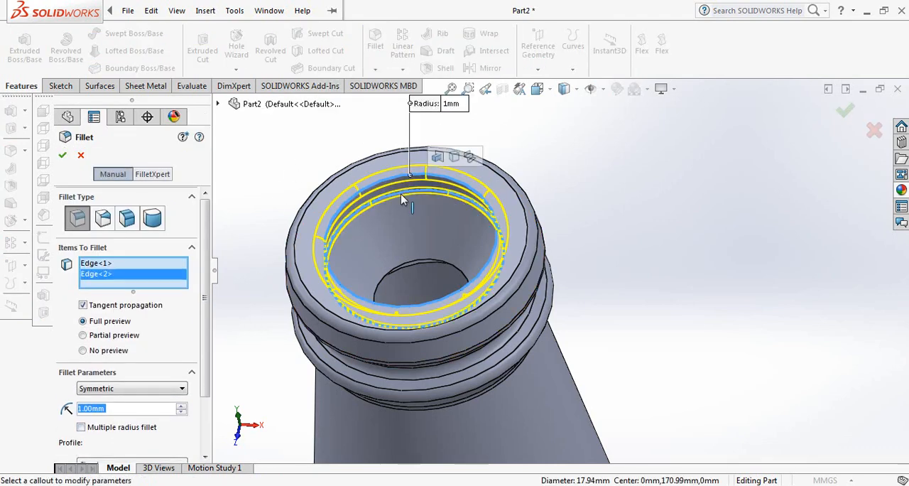
left_click(421, 264)
left_click(63, 156)
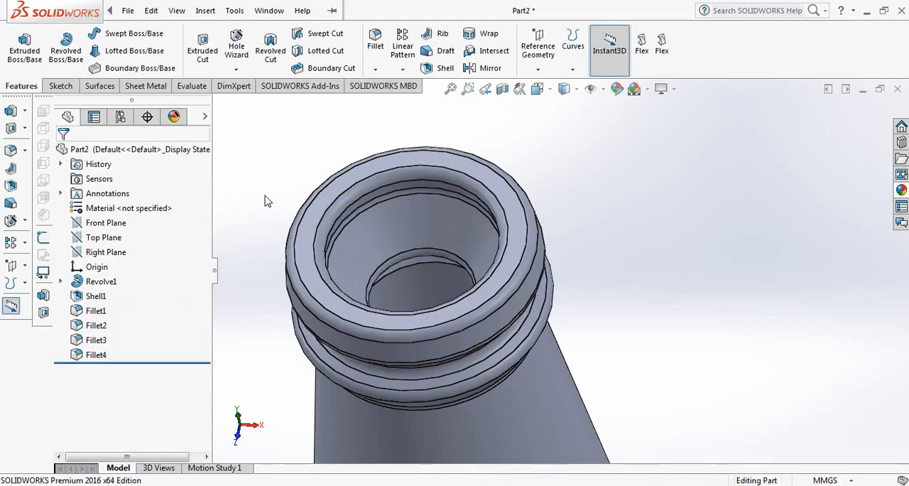
Step: Apply the green glass appearance from the Gloss glass category to the bottle
scroll(270, 213, "up", 6)
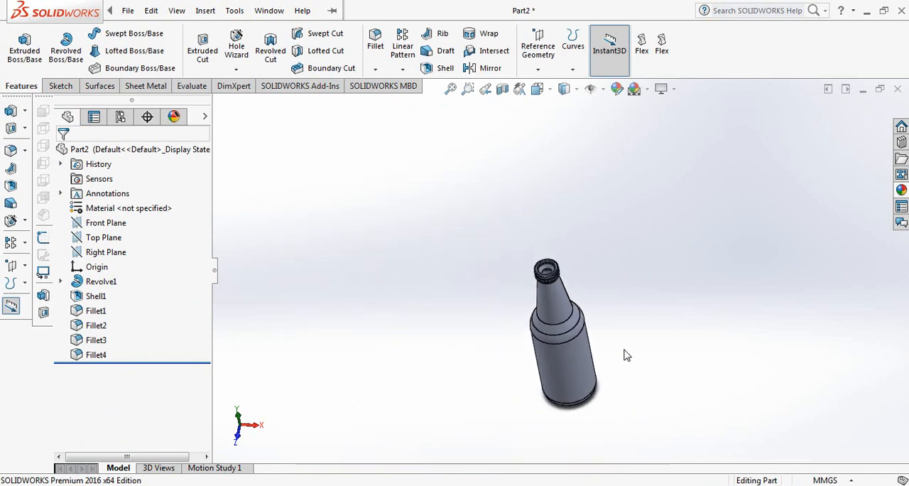
scroll(600, 337, "down", 4)
middle_click_drag(600, 337, 569, 293)
scroll(554, 408, "up", 1)
scroll(584, 351, "down", 1)
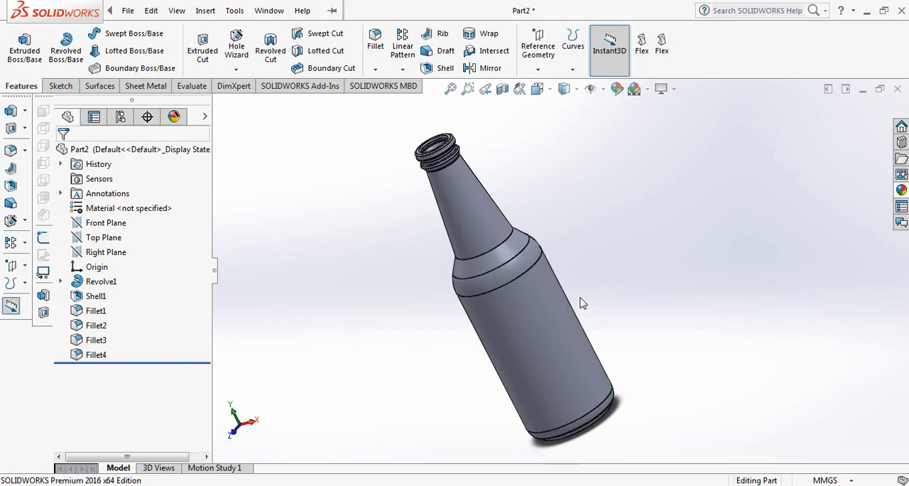
scroll(579, 303, "down", 2)
scroll(579, 303, "up", 1)
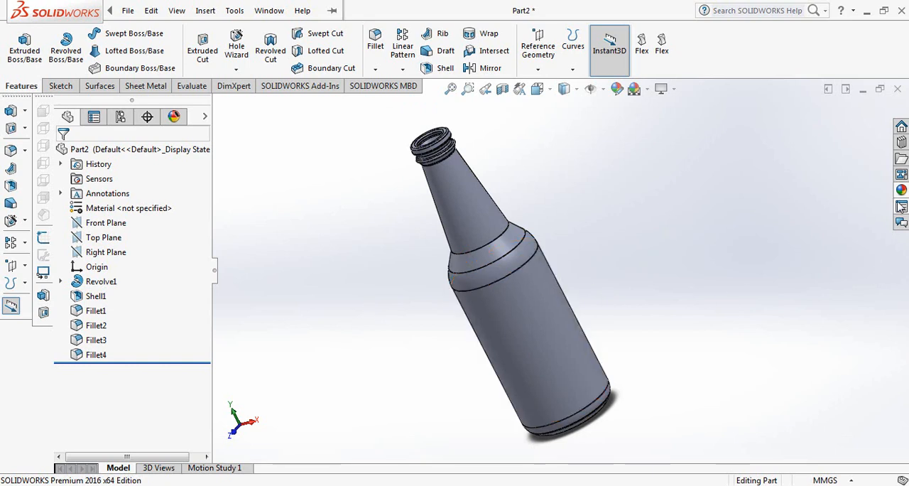
left_click(900, 191)
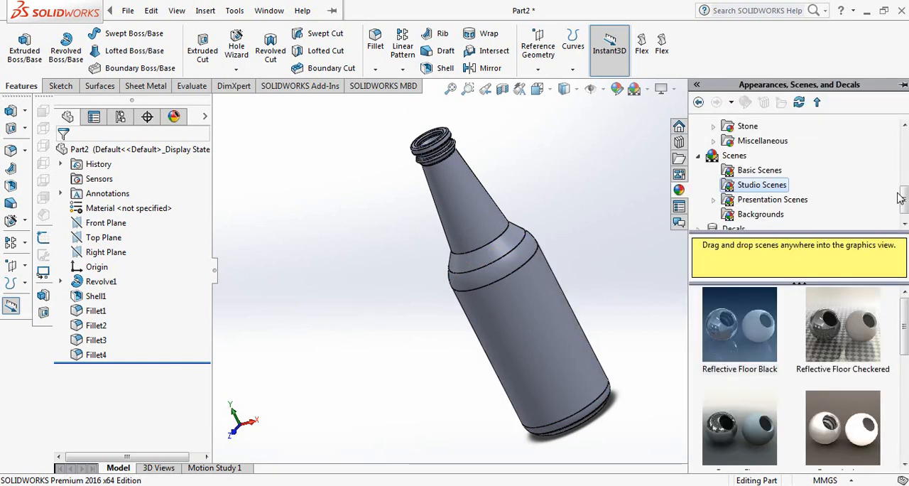
left_click_drag(904, 203, 906, 137)
left_click(724, 128)
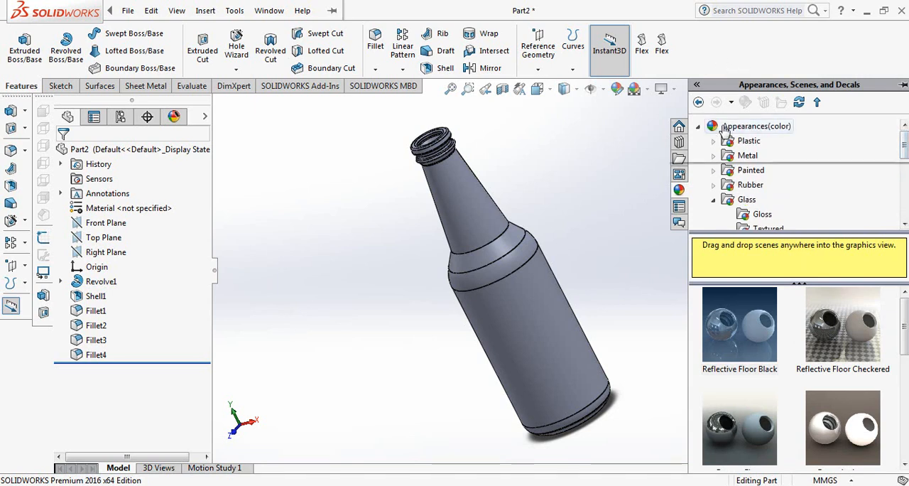
left_click(745, 201)
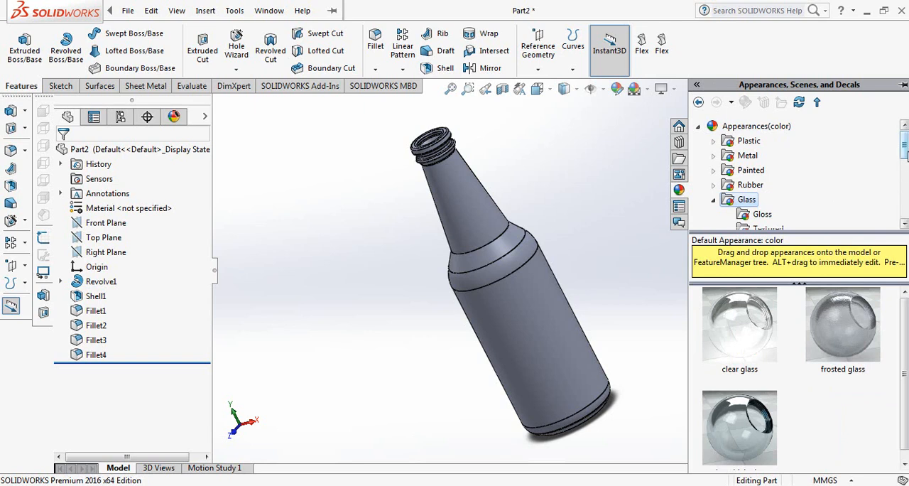
left_click_drag(905, 155, 905, 165)
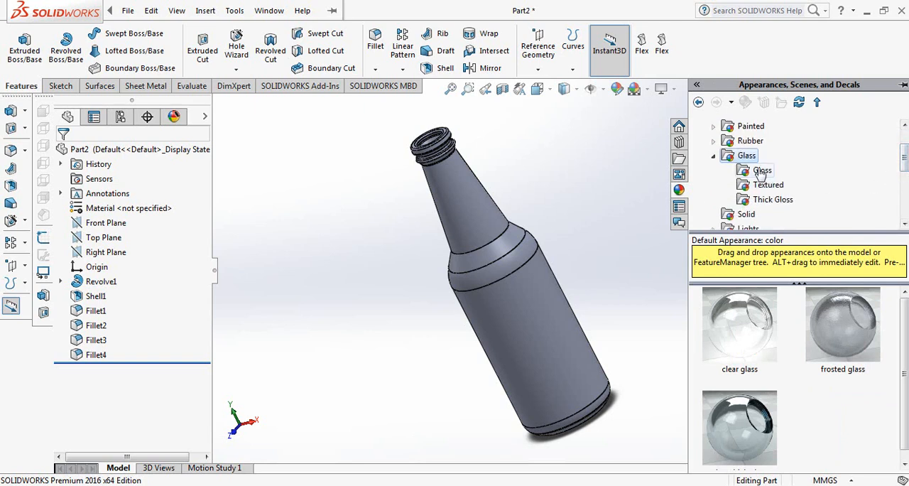
left_click(761, 171)
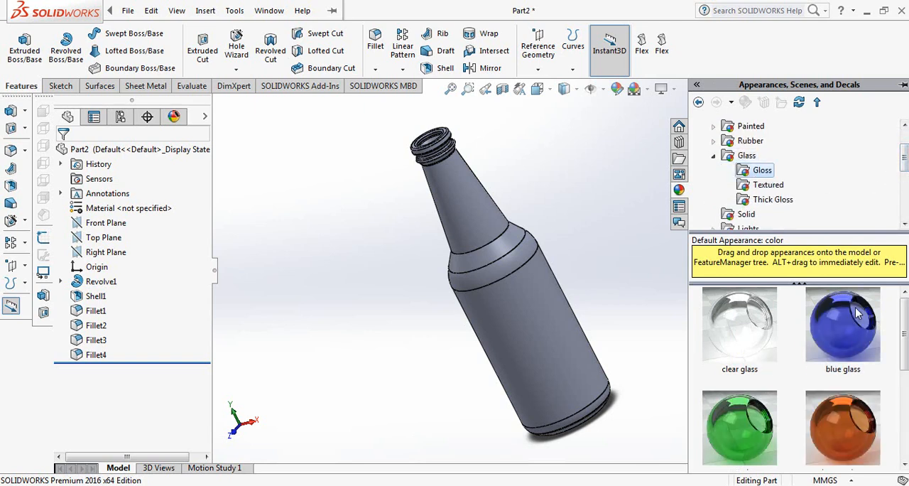
left_click_drag(747, 429, 548, 324)
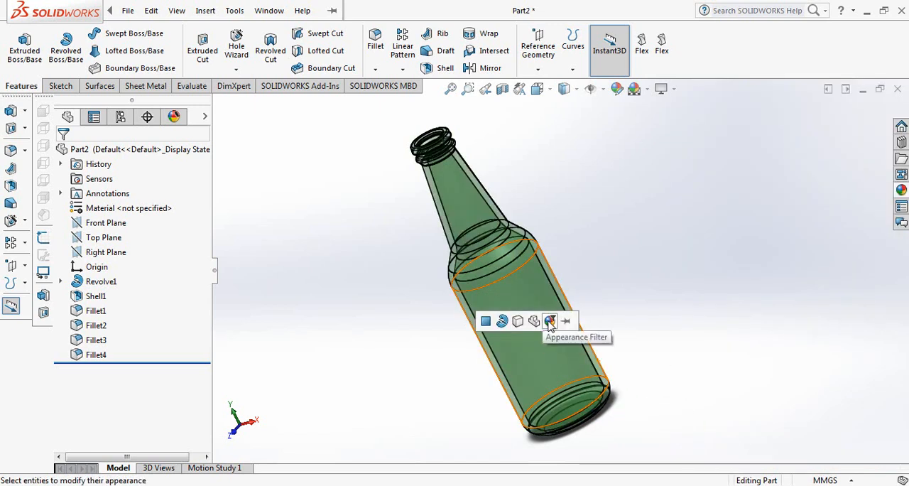
left_click(550, 324)
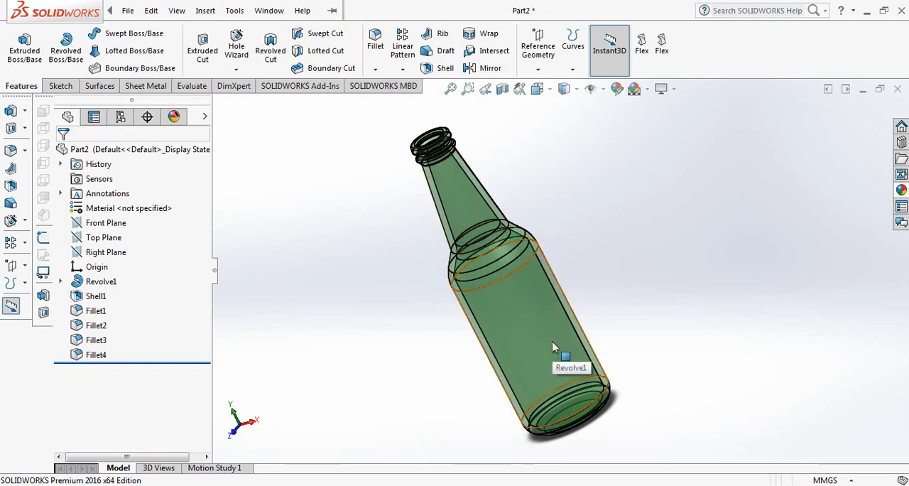
Step: Apply the Reflective Floor Black scene from the Studio Scenes category to the bottle's graphics view
left_click(901, 190)
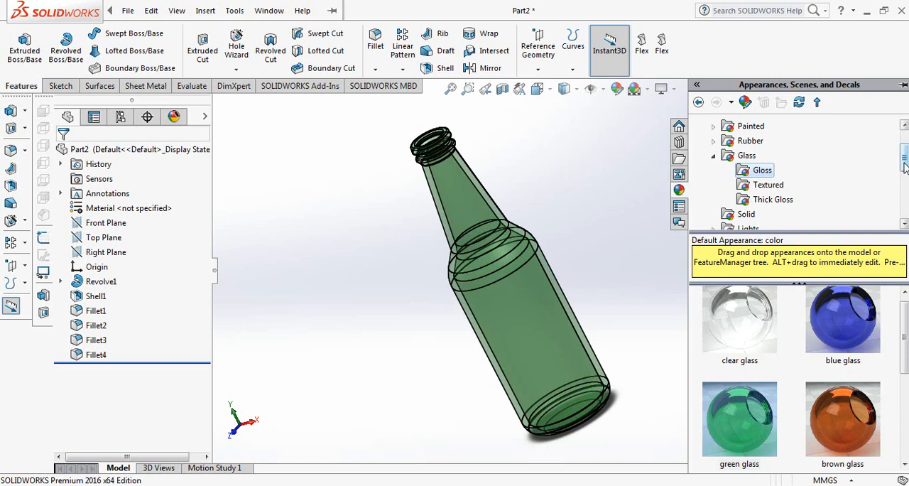
left_click_drag(905, 166, 904, 201)
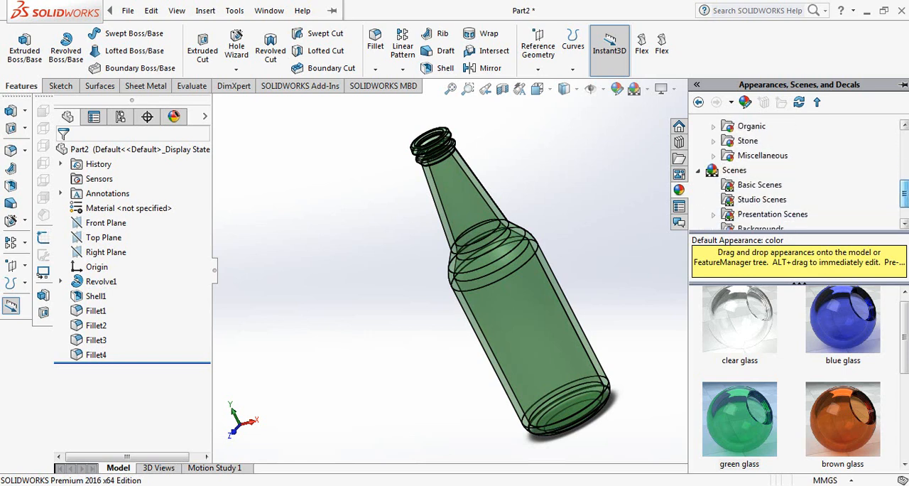
left_click(734, 171)
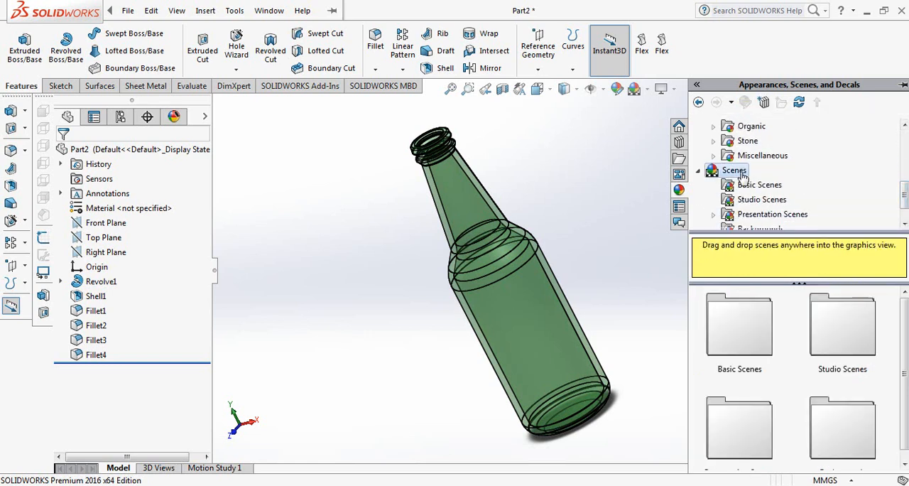
left_click(756, 217)
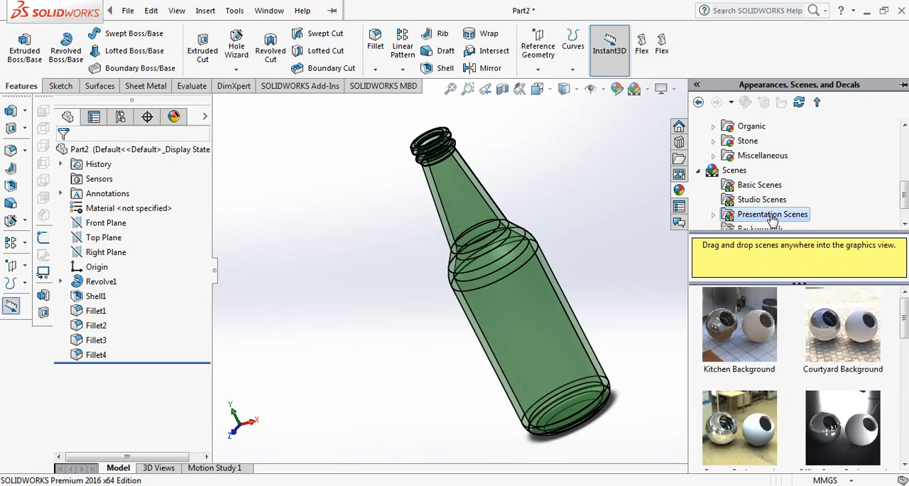
left_click_drag(906, 200, 907, 209)
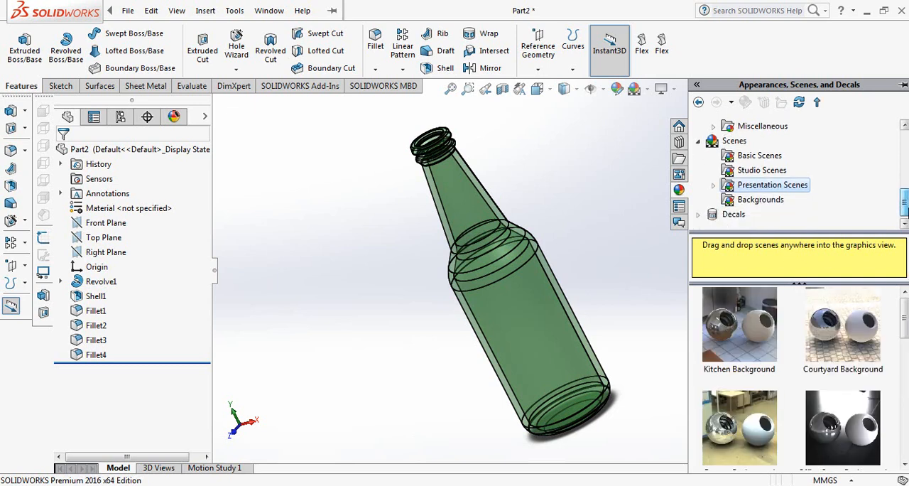
left_click(756, 173)
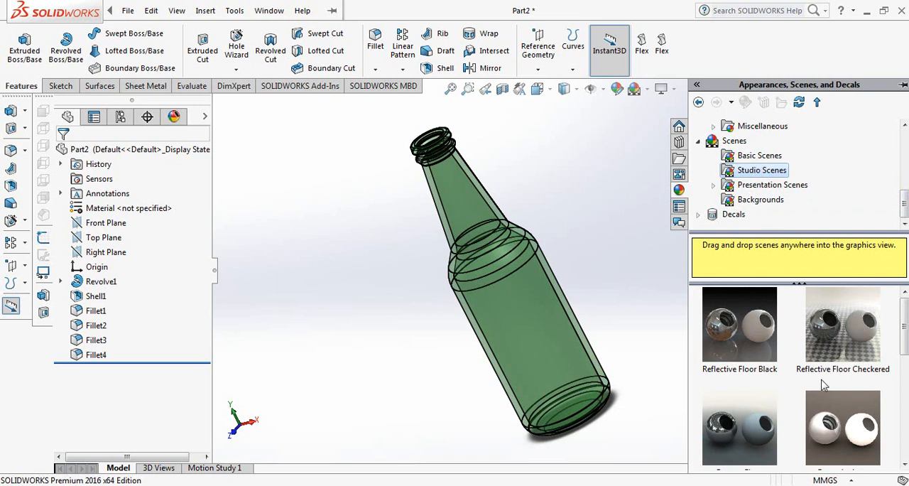
left_click_drag(739, 324, 686, 264)
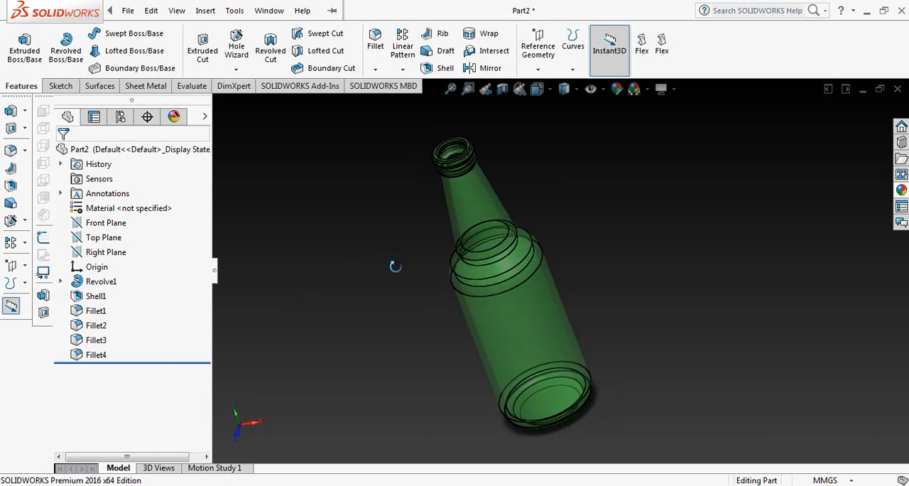
mouse_move(373, 243)
middle_mouse_down()
mouse_move(379, 225)
mouse_move(391, 251)
mouse_move(377, 269)
mouse_move(368, 260)
mouse_move(385, 233)
middle_mouse_up()
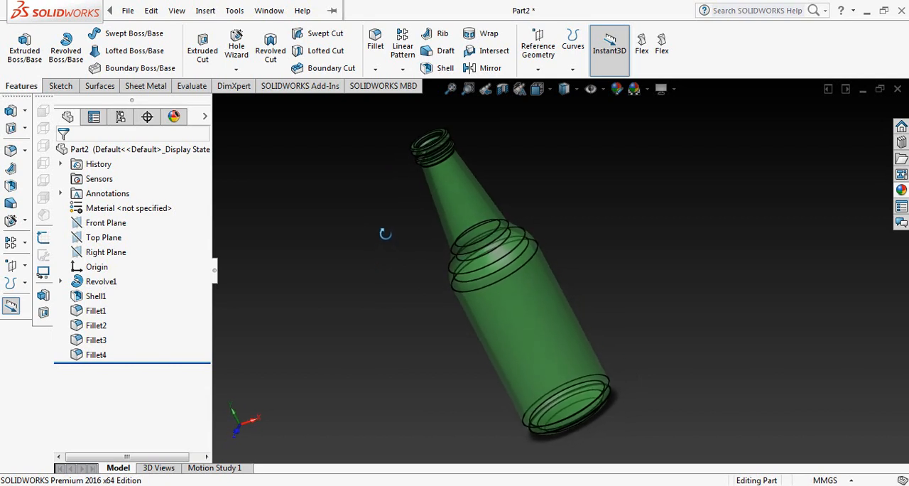